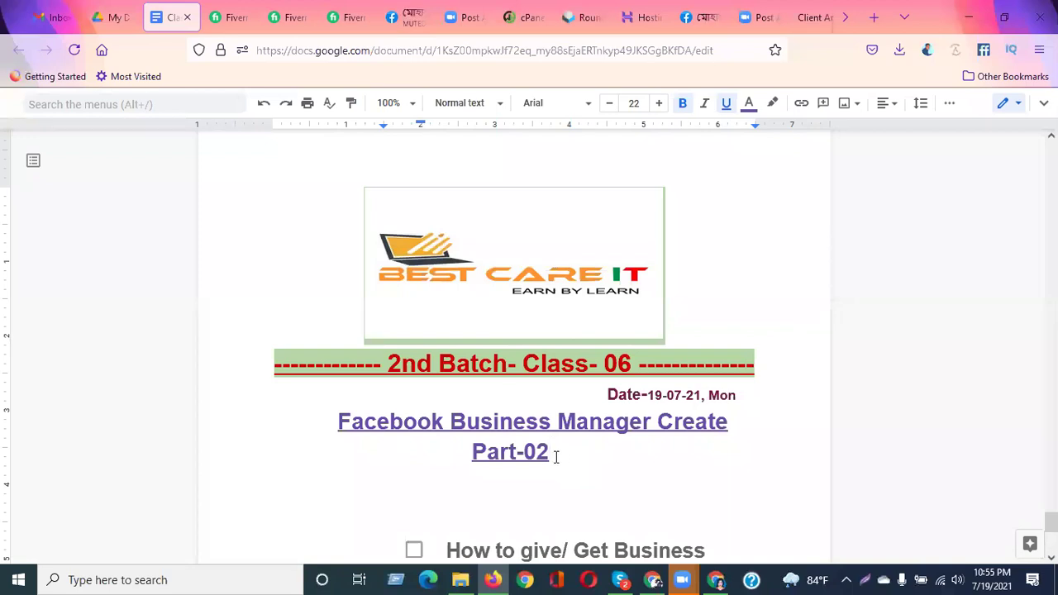
# Untick 'What is FB Business Manager?' and 'What we need to create BM?'
pyautogui.moveTo(548, 451); pyautogui.dragTo(337, 421)
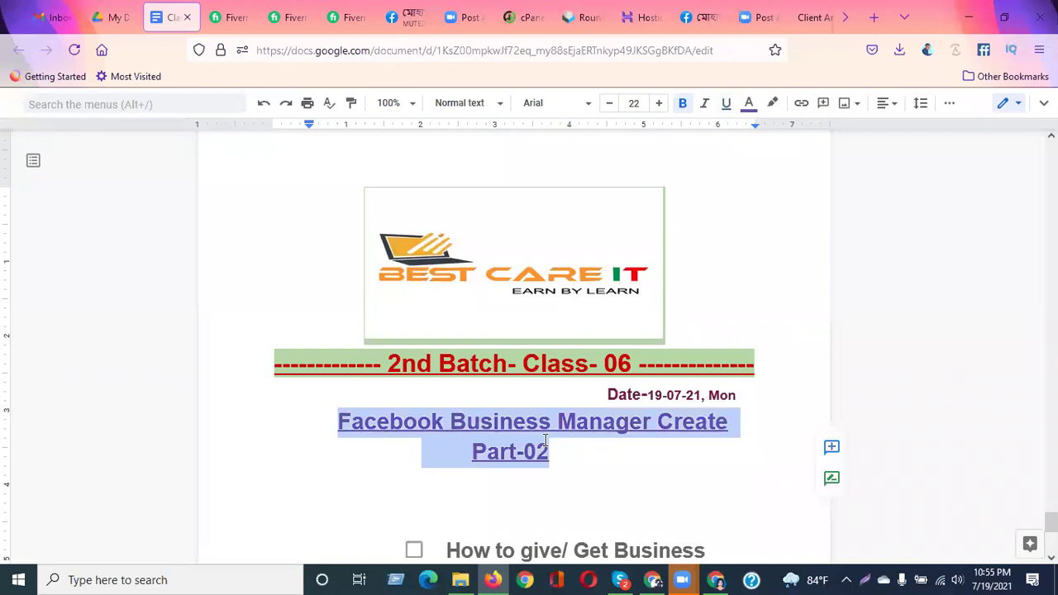
pyautogui.scroll(15, 616, 394)
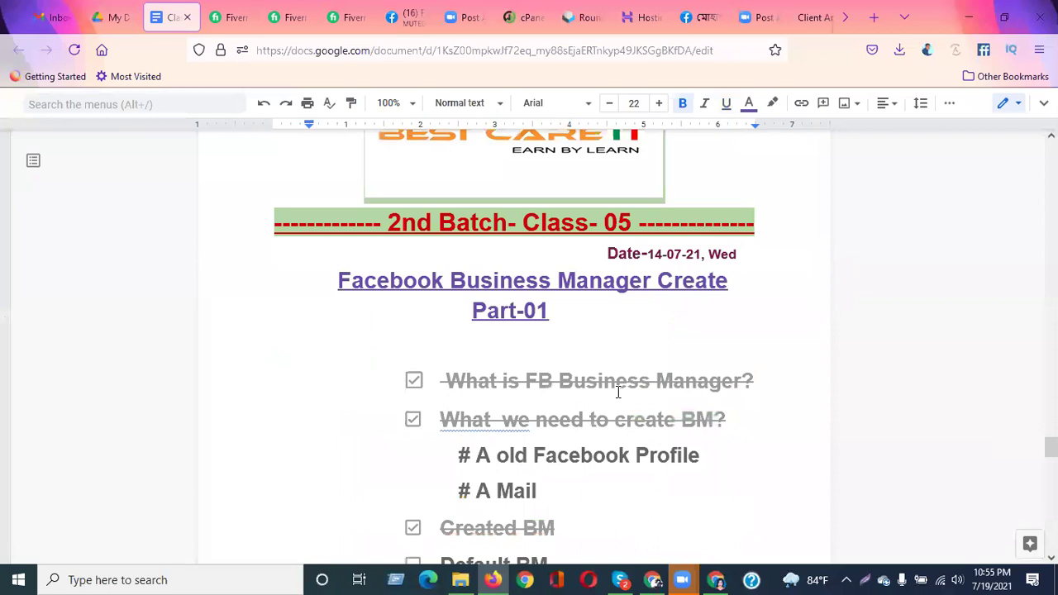
pyautogui.scroll(-1, 617, 393)
pyautogui.click(413, 322)
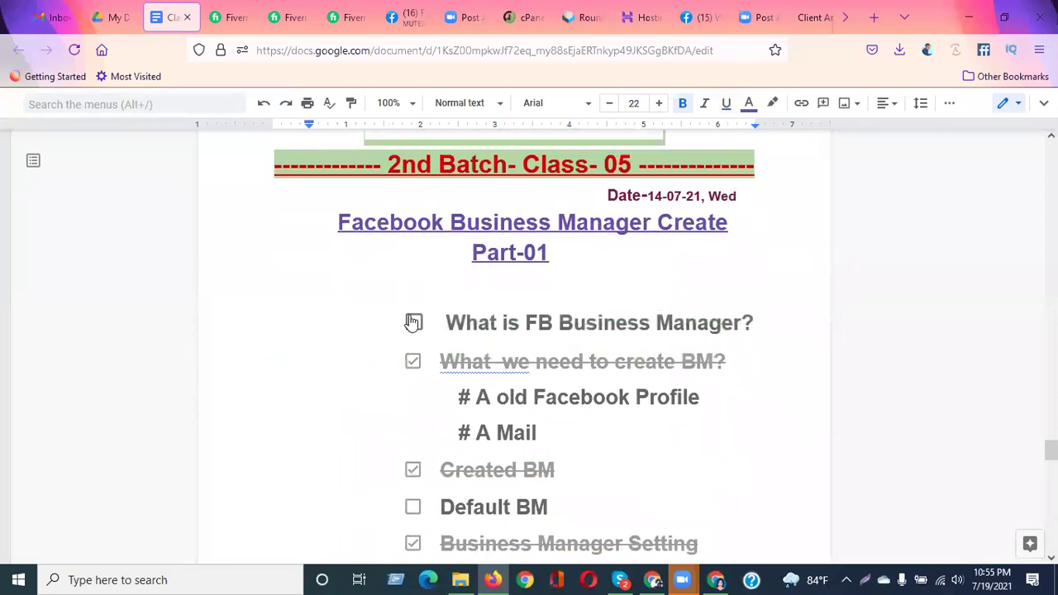
pyautogui.click(413, 362)
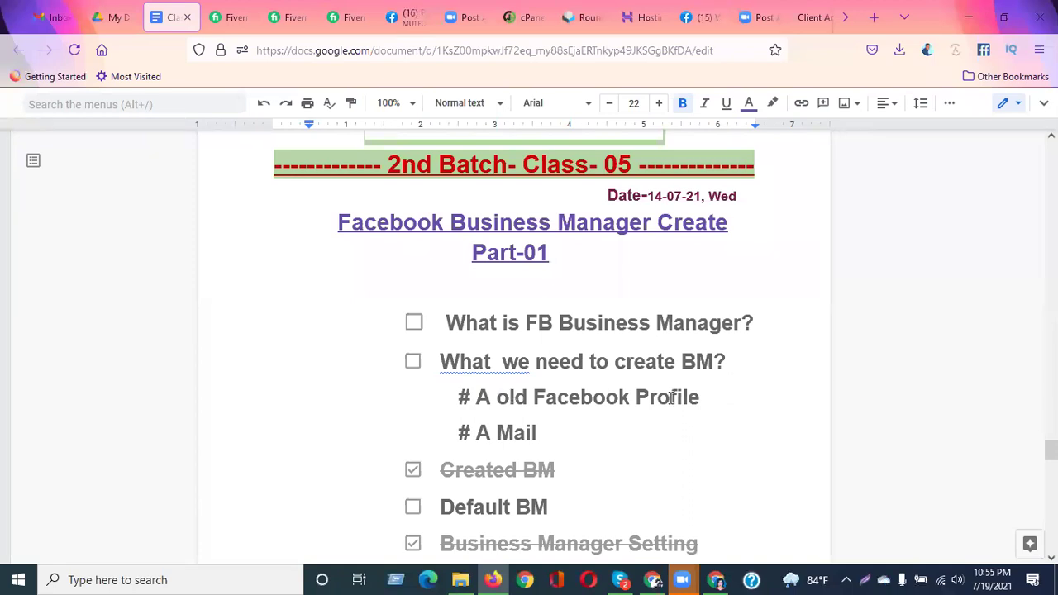
# Untick the Business Manager Setting, User and Account items
pyautogui.scroll(-1, 569, 437)
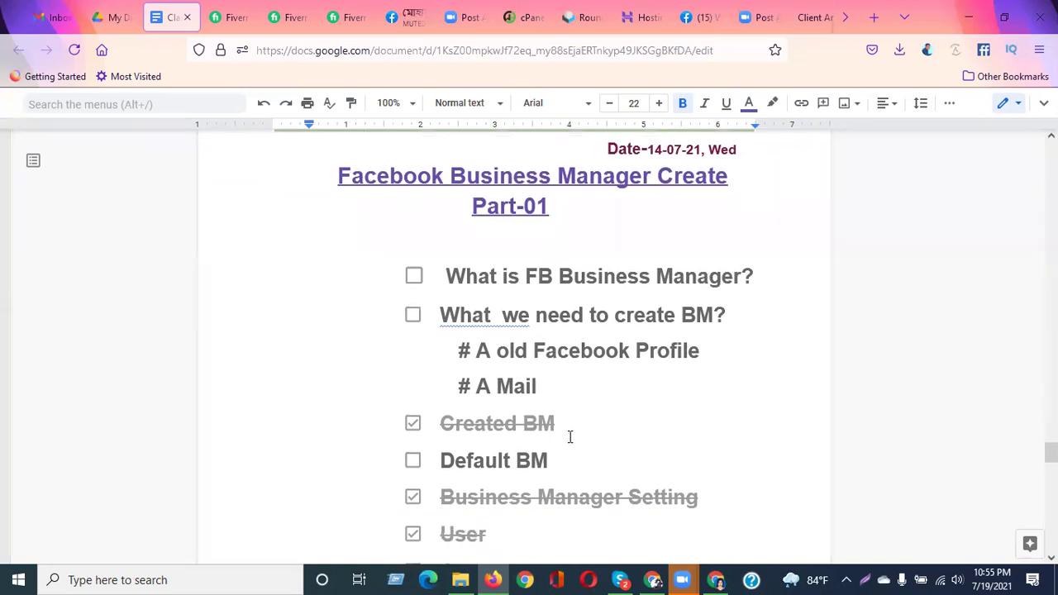
pyautogui.scroll(-1, 571, 439)
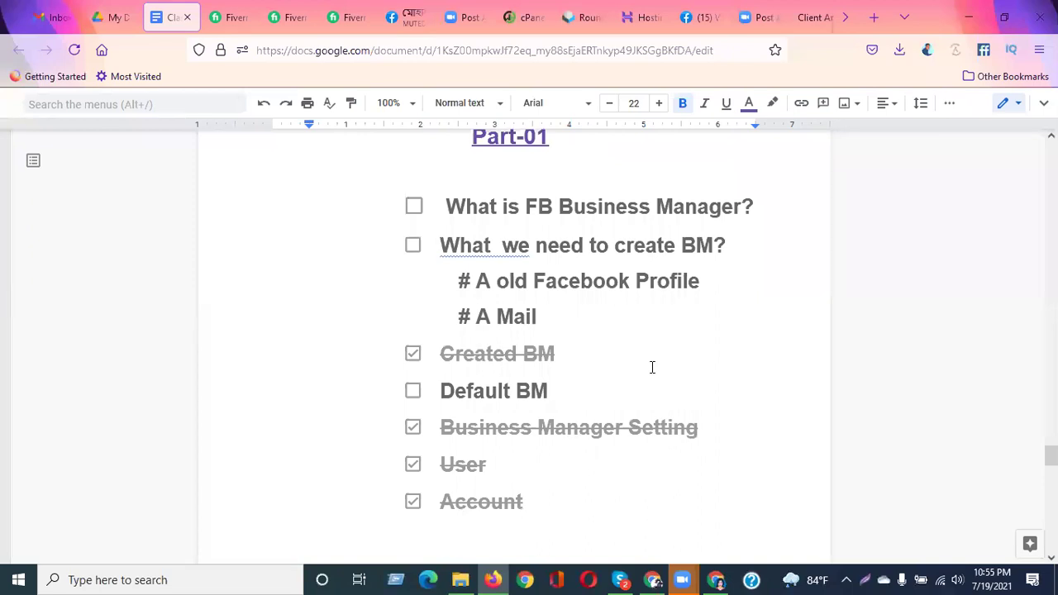
pyautogui.scroll(-2, 637, 364)
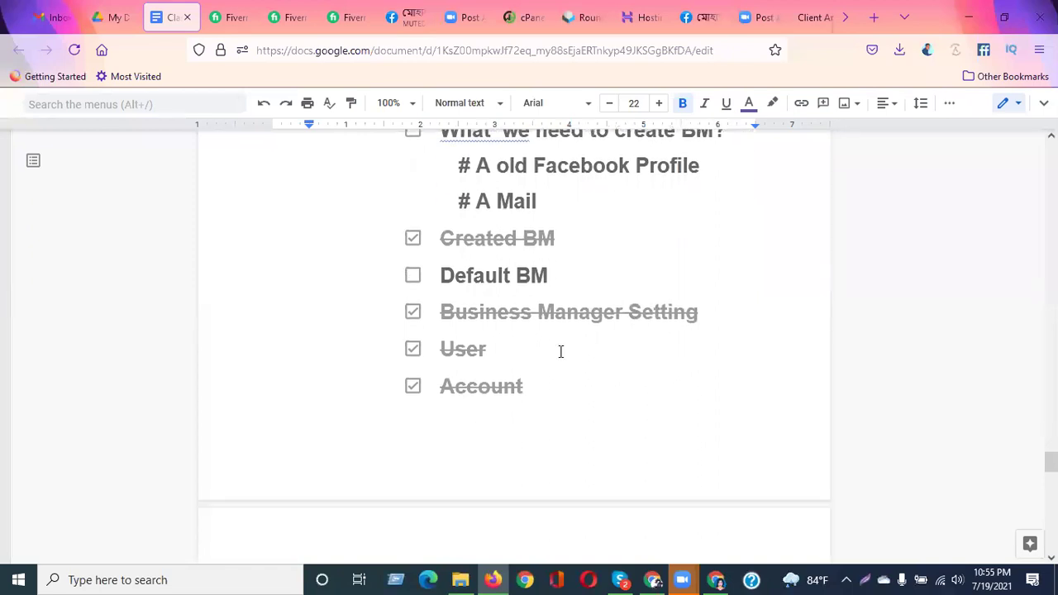
pyautogui.click(412, 312)
pyautogui.click(412, 385)
pyautogui.click(413, 348)
# Untick Data Source, Brand safety, Security Center, Request and Business Info
pyautogui.scroll(-3, 653, 362)
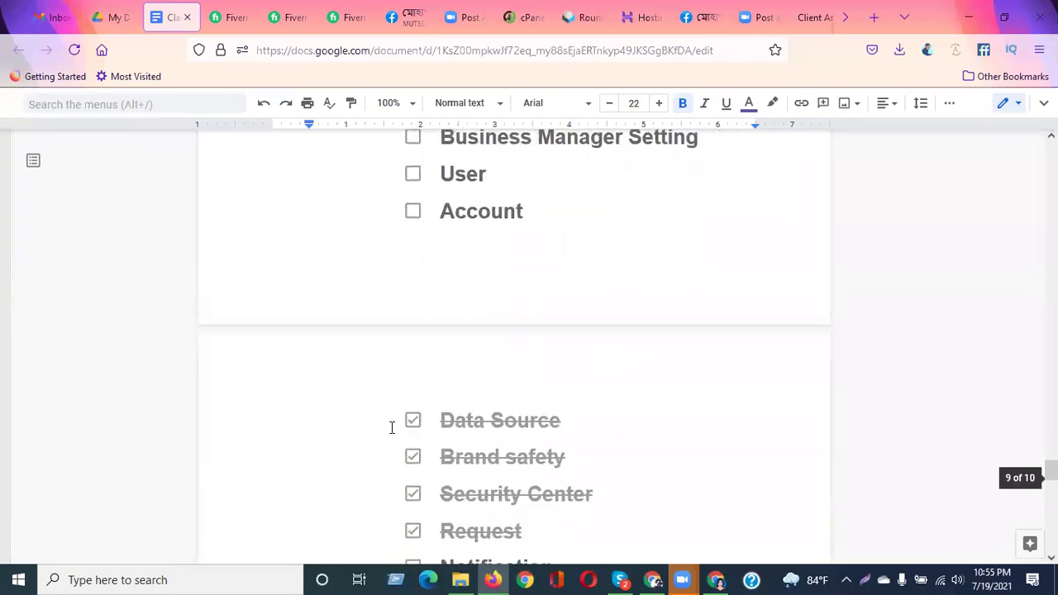
pyautogui.click(413, 422)
pyautogui.click(412, 458)
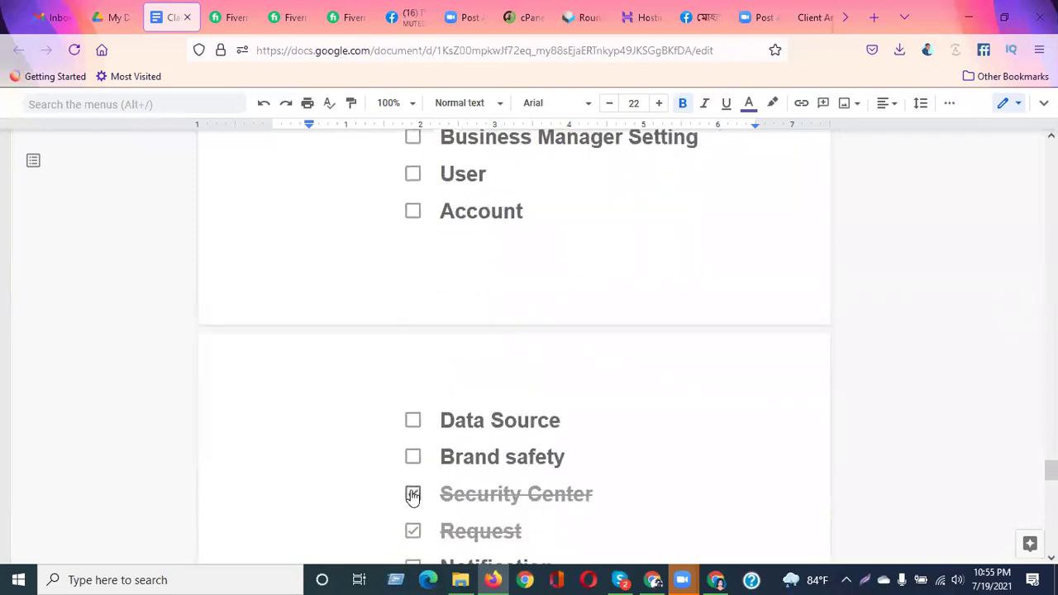
pyautogui.click(413, 494)
pyautogui.click(412, 530)
pyautogui.scroll(-3, 578, 433)
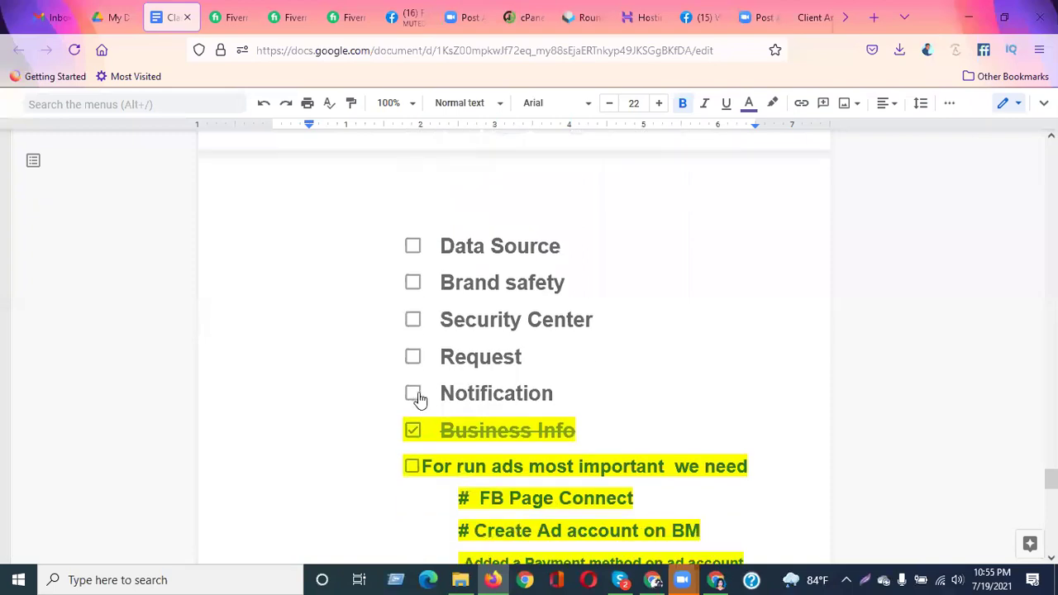
pyautogui.click(414, 432)
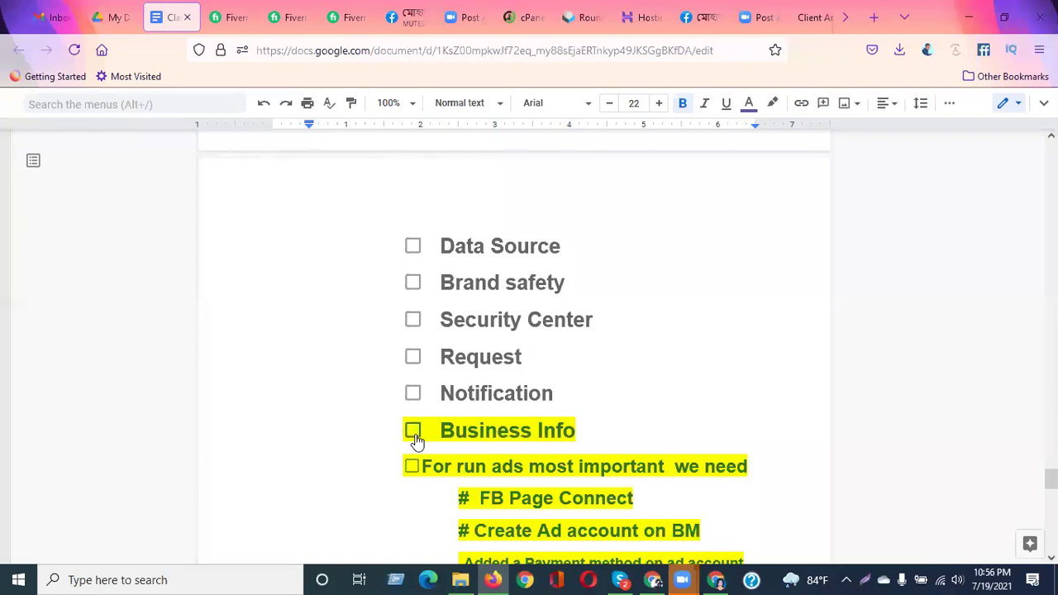
# Untick 'Created BM' and 'What is ad account?', then return toward the Class 06 heading
pyautogui.scroll(5, 554, 378)
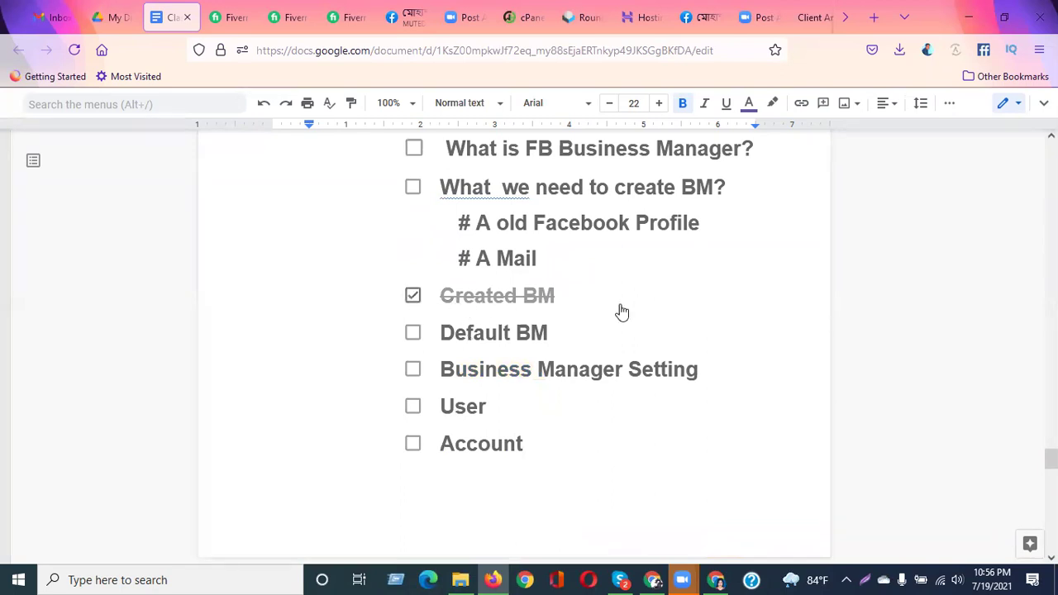
pyautogui.click(413, 296)
pyautogui.scroll(-2, 587, 319)
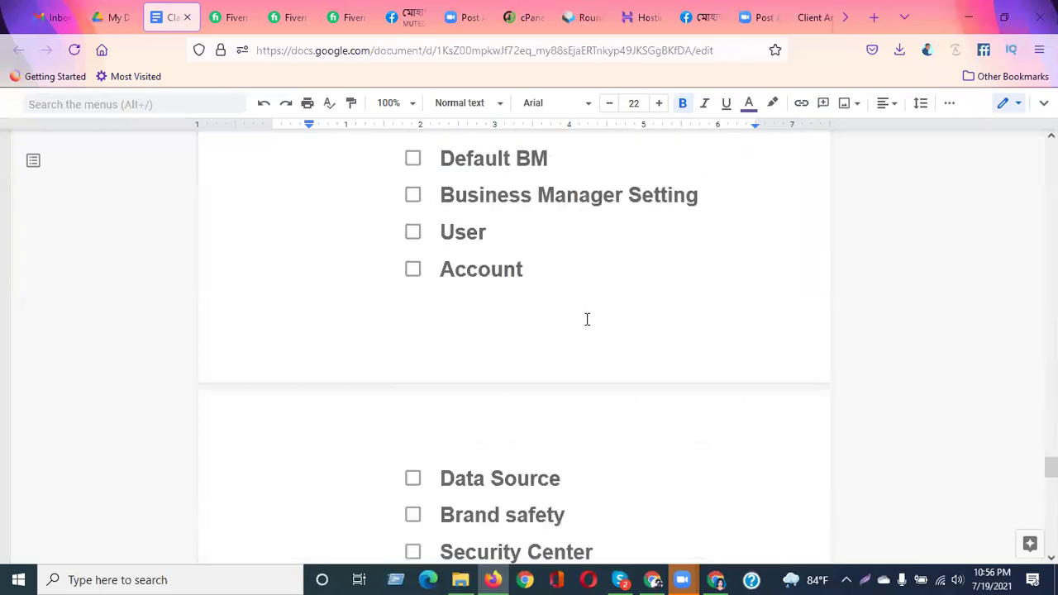
pyautogui.scroll(-3, 587, 319)
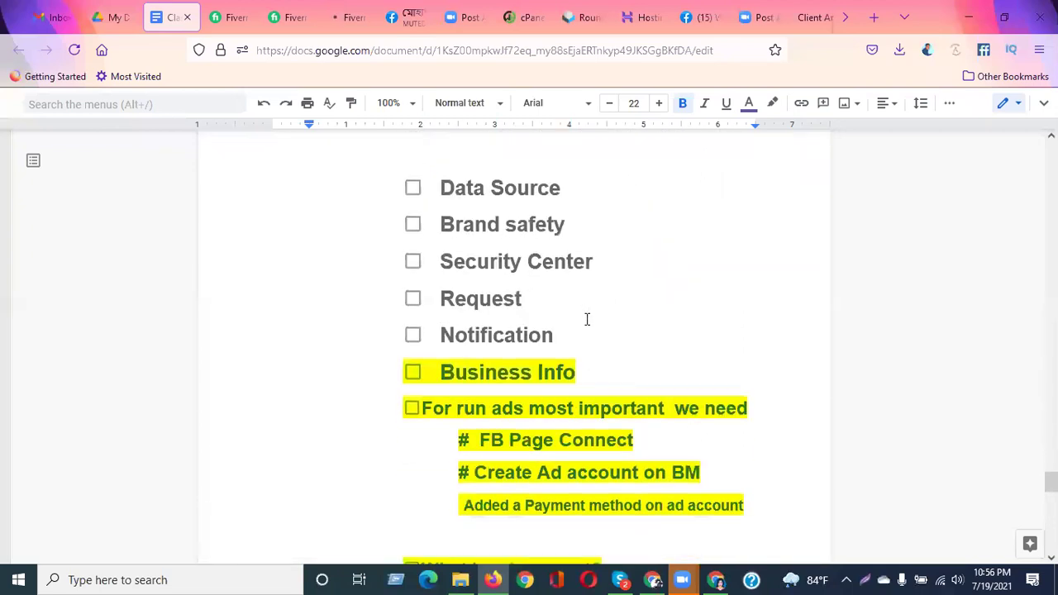
pyautogui.scroll(-1, 587, 319)
pyautogui.scroll(-1, 587, 319)
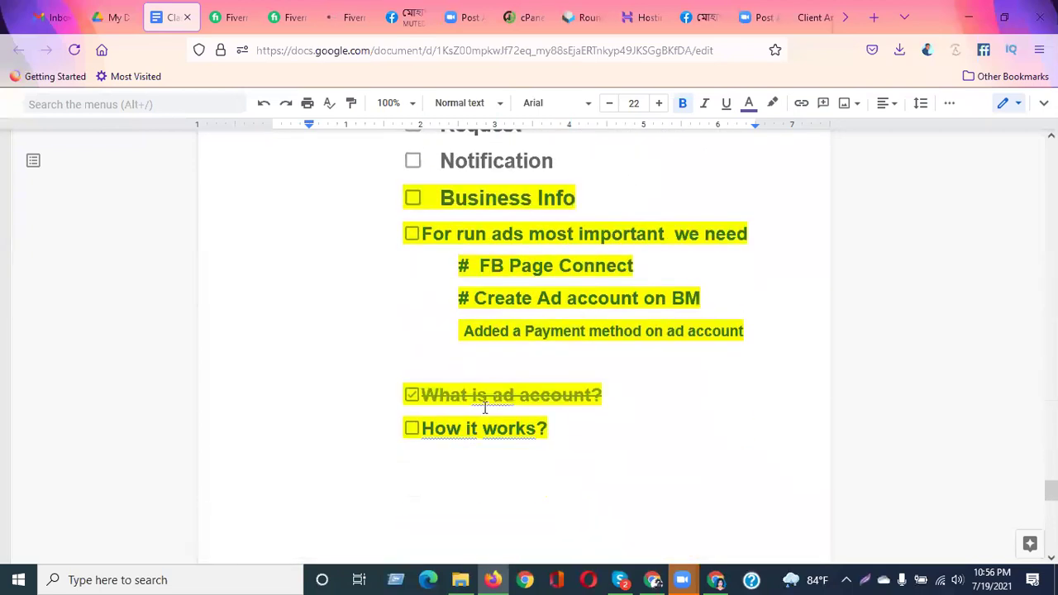
pyautogui.click(411, 396)
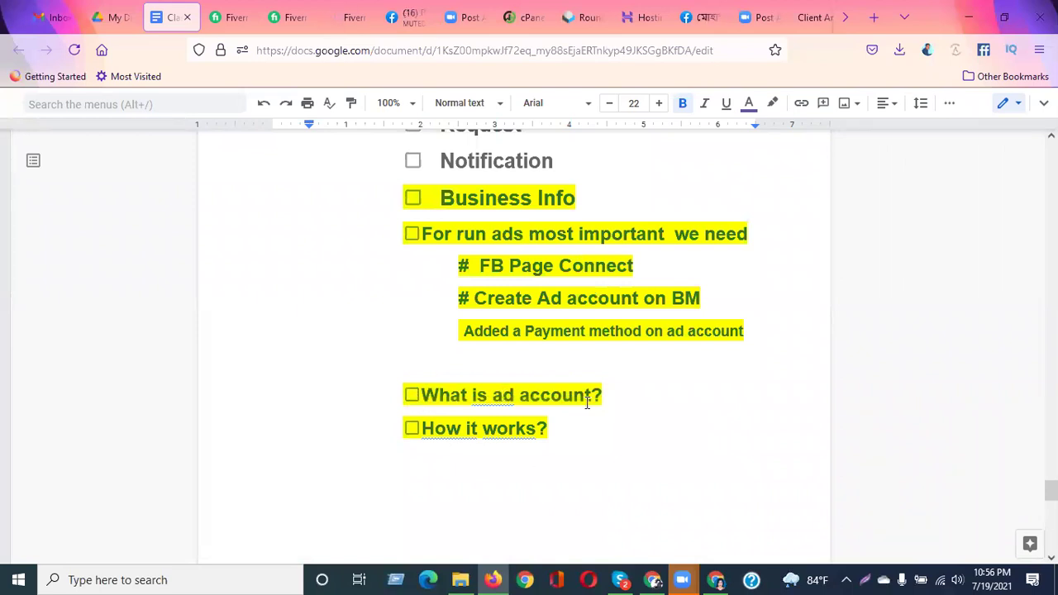
pyautogui.scroll(10, 586, 399)
pyautogui.scroll(-3, 586, 403)
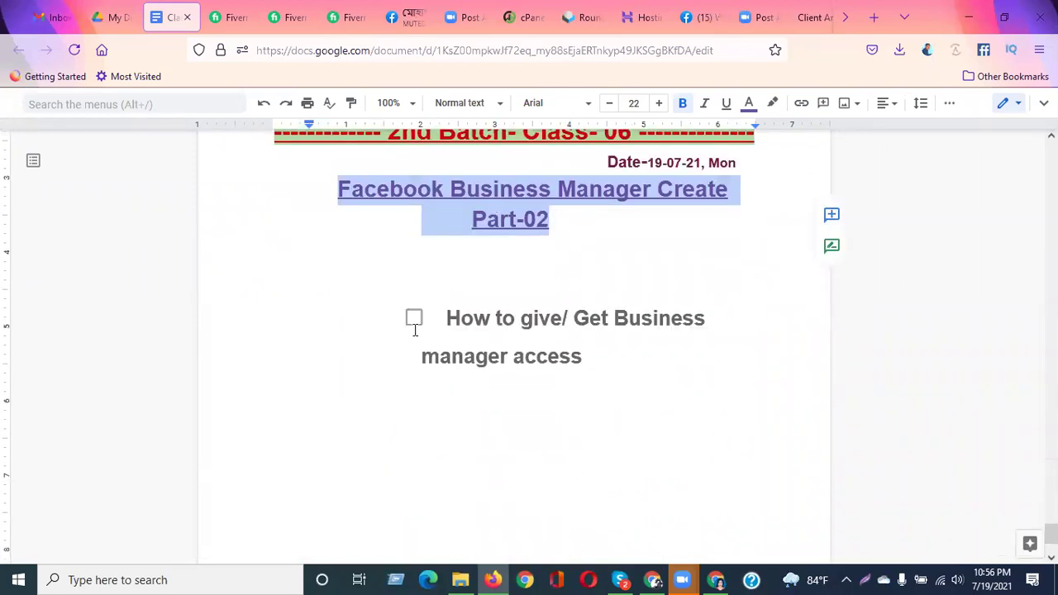
pyautogui.moveTo(448, 318); pyautogui.dragTo(702, 318)
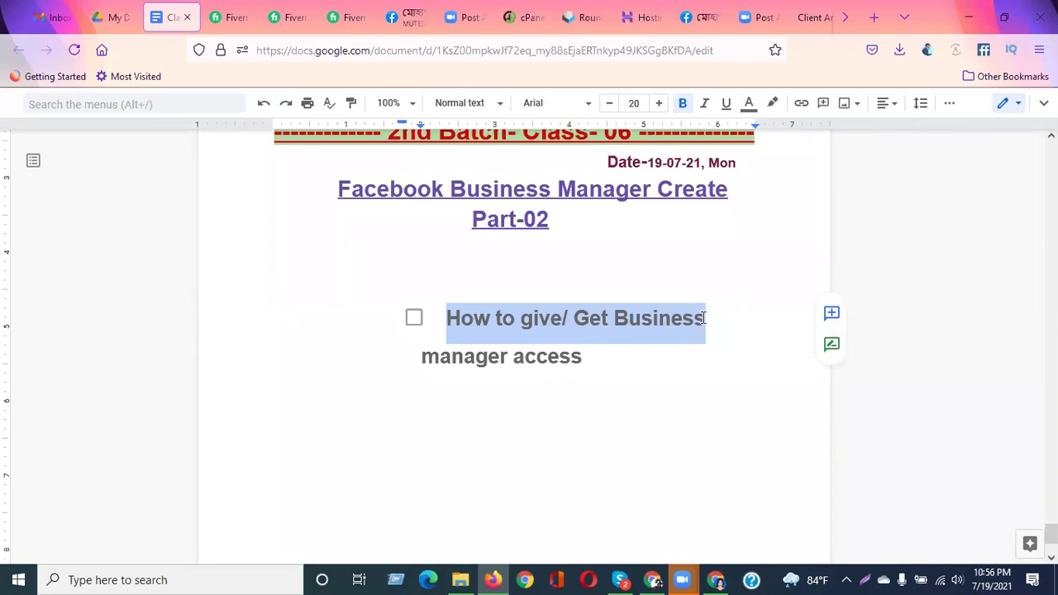
# Minimize the Docs and Gmail windows, dismiss Facebook's notification prompt, and switch to the new tab
pyautogui.doubleClick(948, 23)
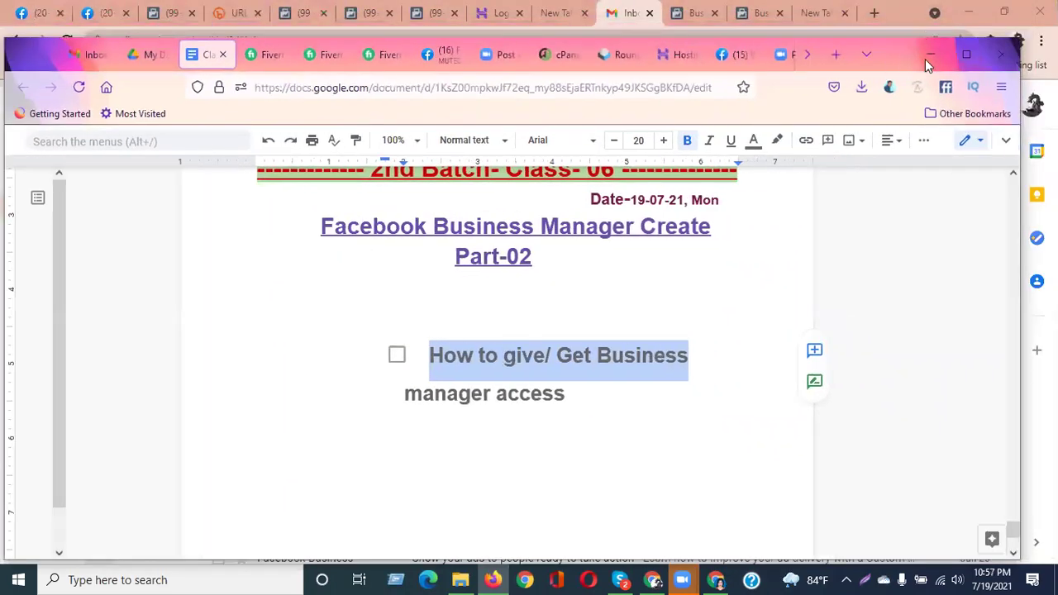
pyautogui.click(936, 55)
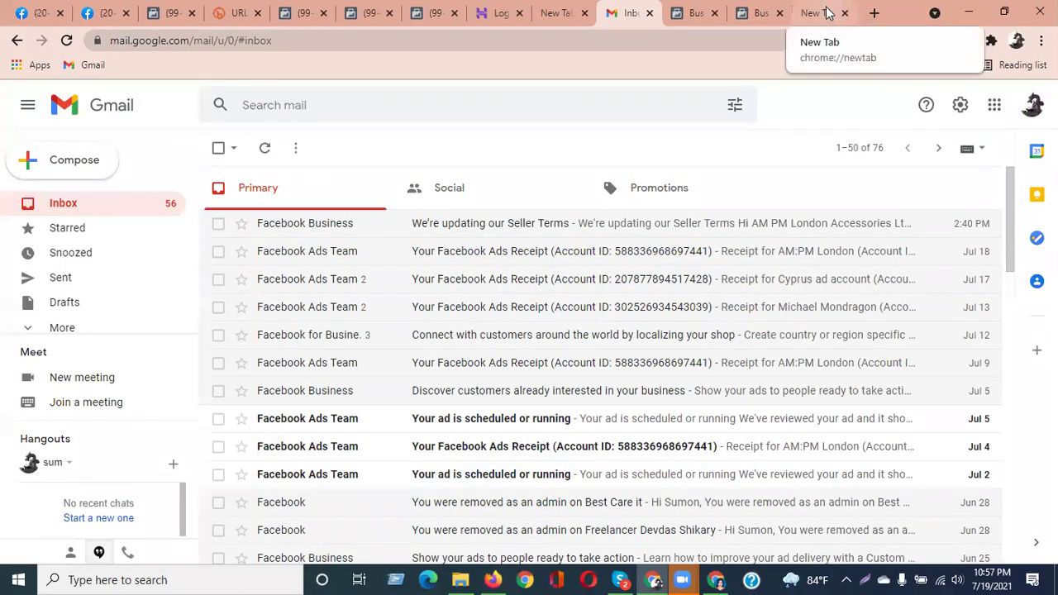
pyautogui.click(969, 12)
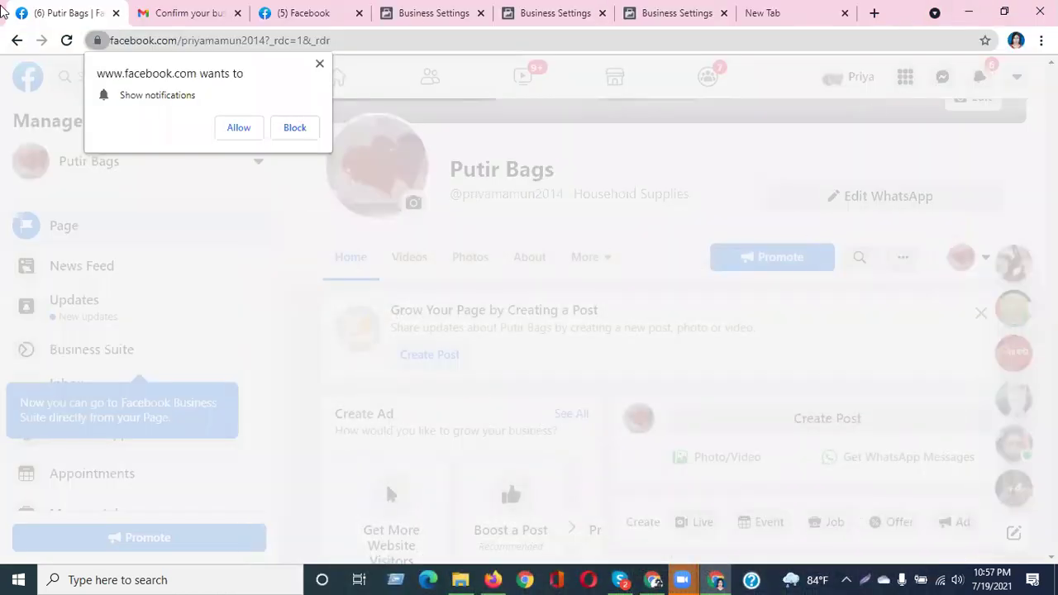
pyautogui.click(239, 128)
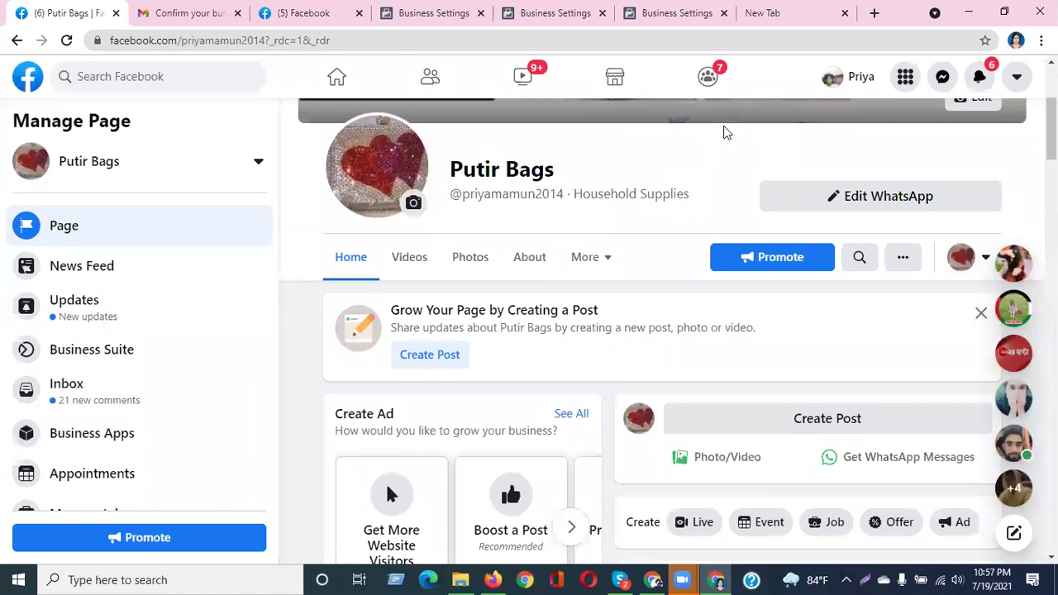
pyautogui.click(756, 14)
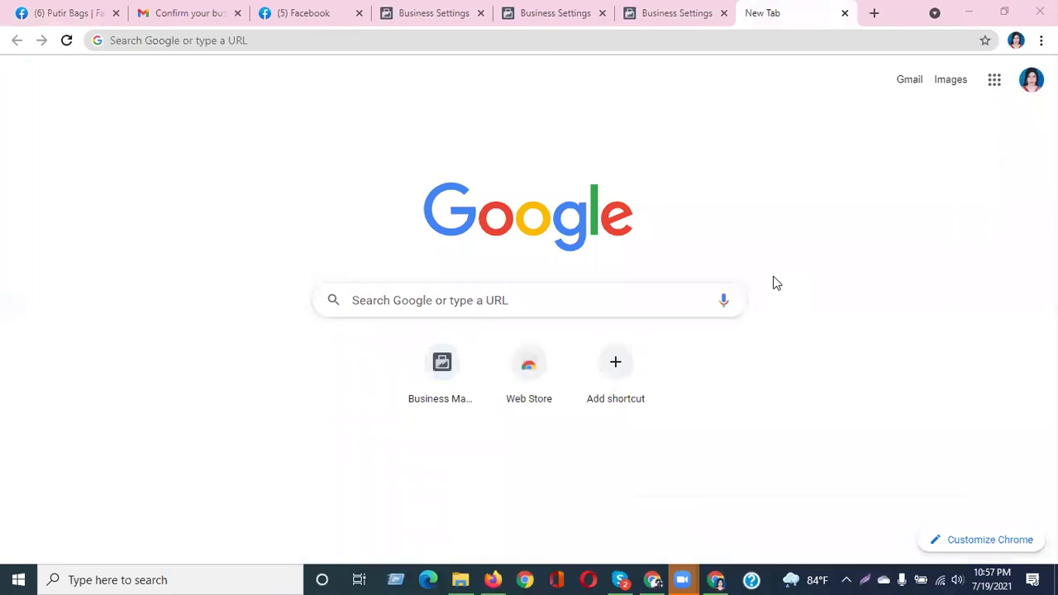
# Load business.facebook.com in the new tab via the 'bus' address-bar suggestion
pyautogui.click(390, 47)
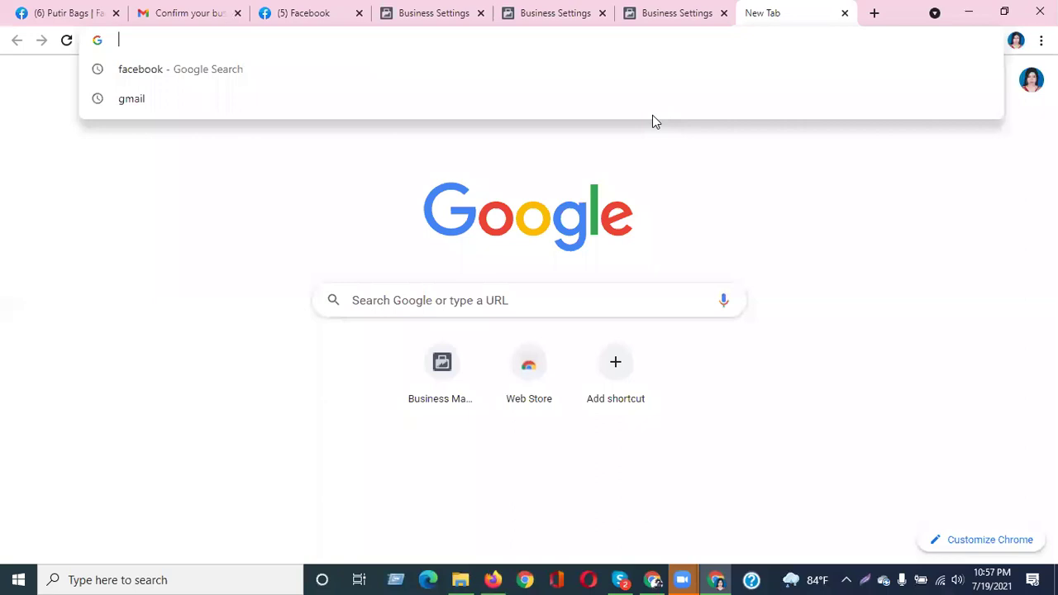
pyautogui.write('bus')
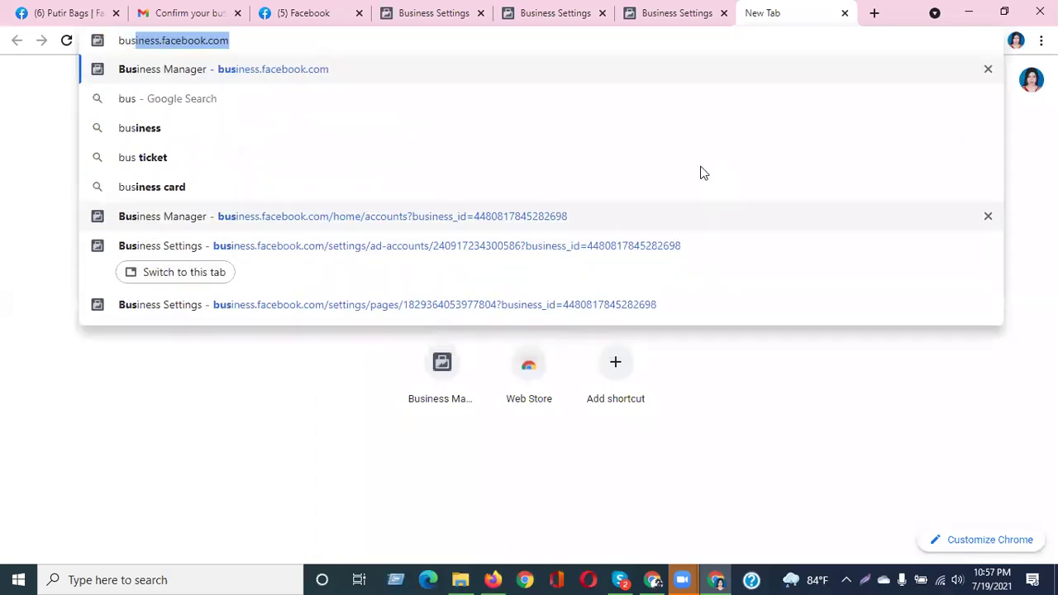
pyautogui.press('Return')
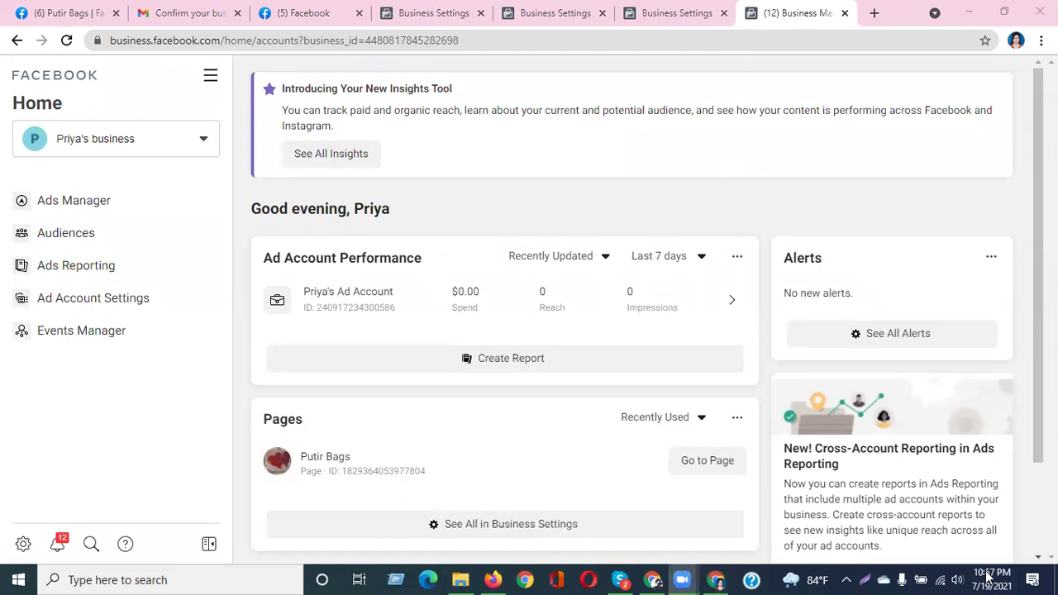
pyautogui.click(787, 441)
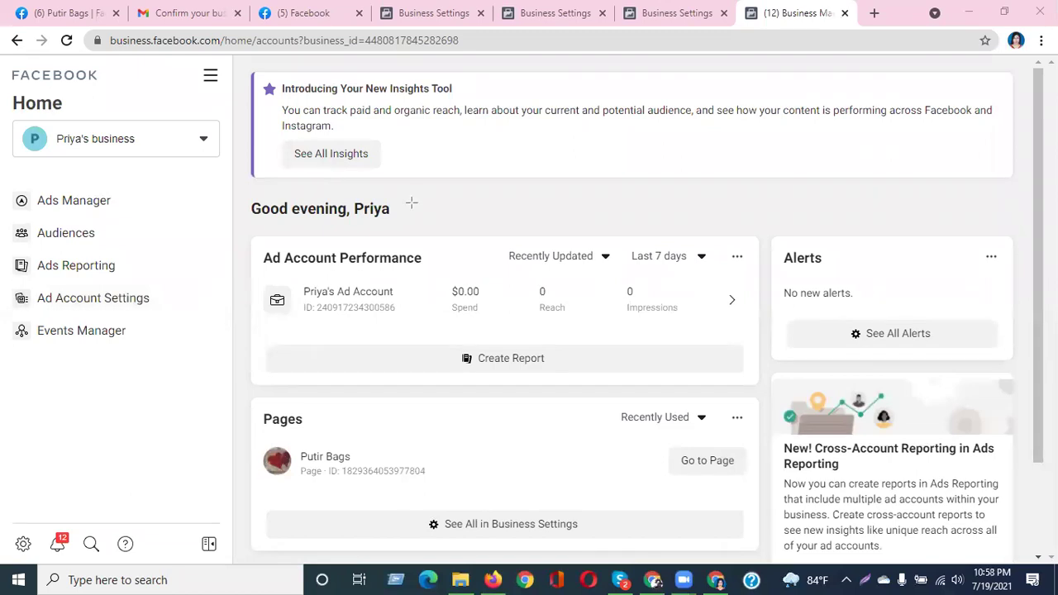
pyautogui.moveTo(250, 229)
pyautogui.mouseDown()
pyautogui.moveTo(350, 311)
pyautogui.moveTo(779, 376)
pyautogui.mouseUp()
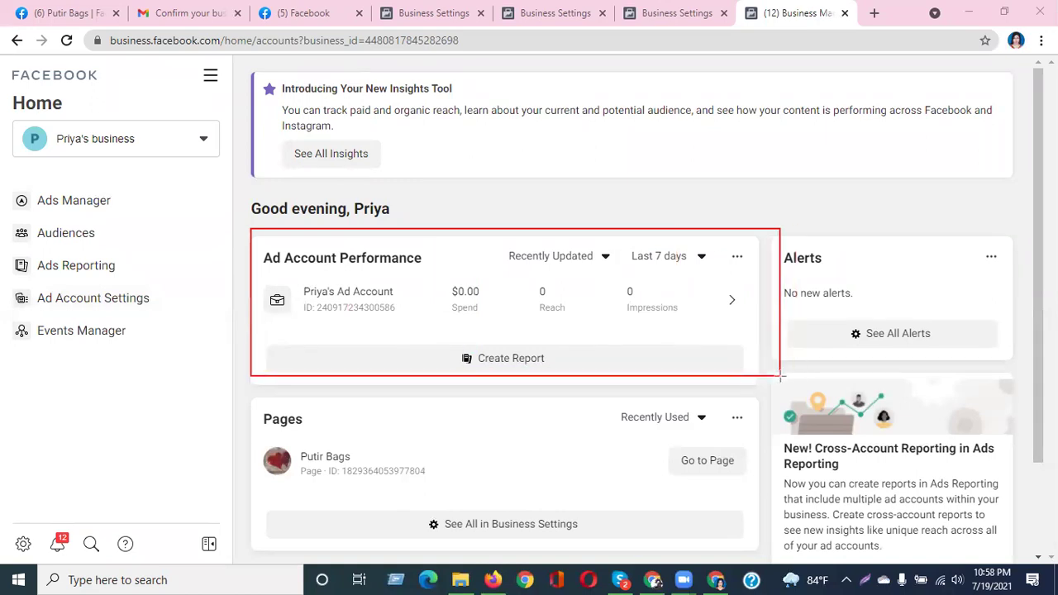
pyautogui.moveTo(261, 282); pyautogui.dragTo(397, 319)
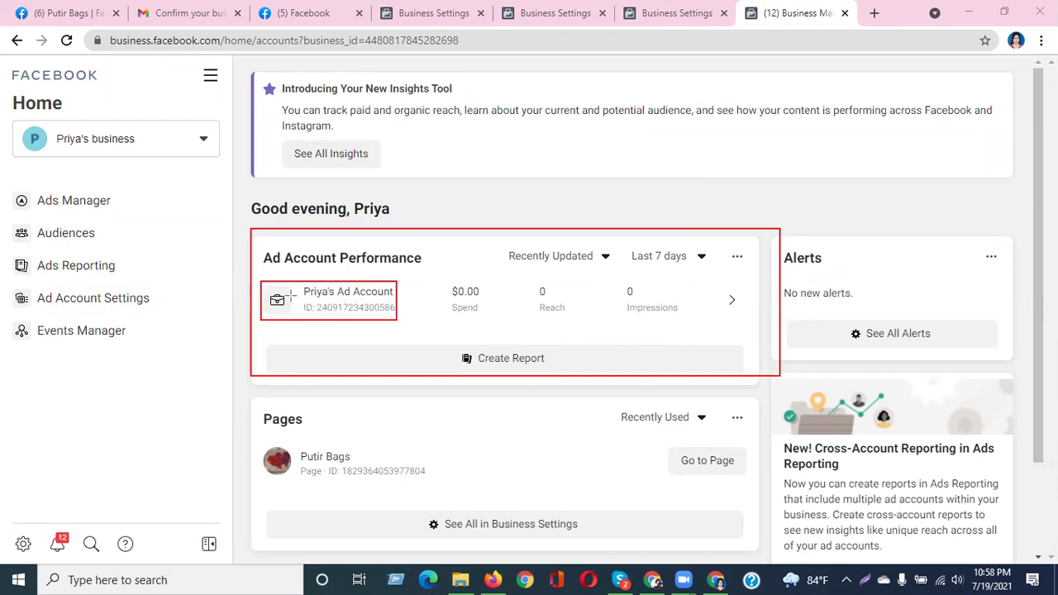
pyautogui.moveTo(300, 296); pyautogui.dragTo(407, 316)
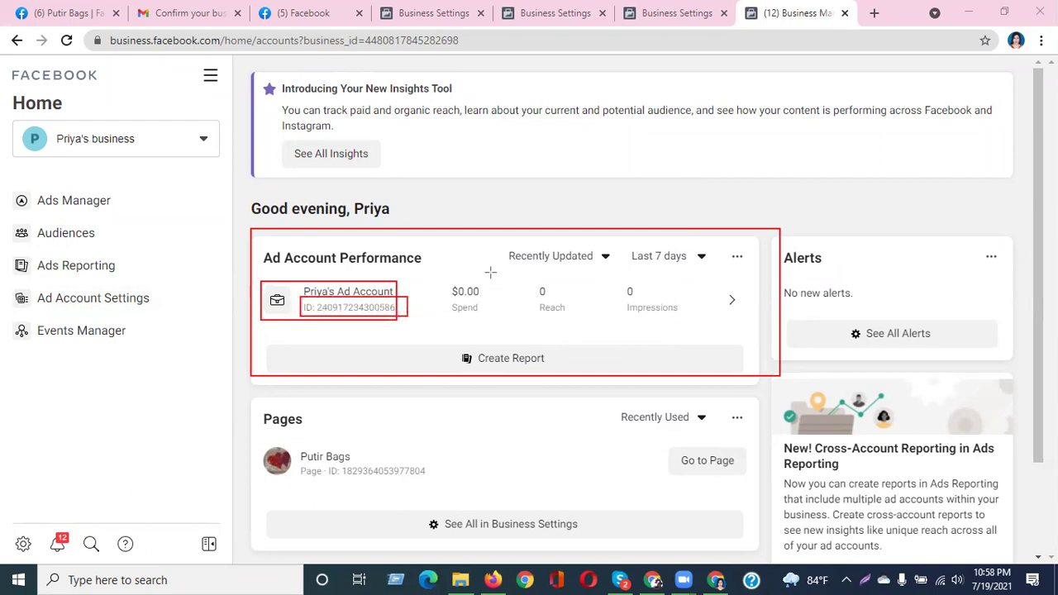
pyautogui.moveTo(447, 270); pyautogui.dragTo(496, 338)
pyautogui.moveTo(538, 273); pyautogui.dragTo(568, 336)
pyautogui.moveTo(618, 278); pyautogui.dragTo(695, 324)
pyautogui.moveTo(237, 389)
pyautogui.mouseDown()
pyautogui.moveTo(395, 486)
pyautogui.moveTo(694, 559)
pyautogui.moveTo(784, 555)
pyautogui.mouseUp()
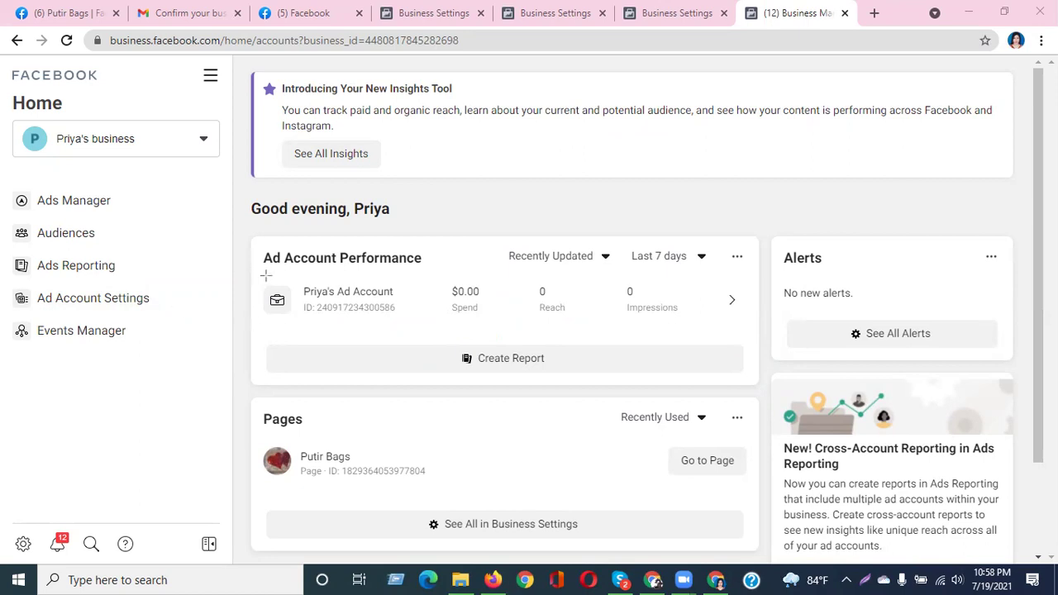
pyautogui.moveTo(245, 238)
pyautogui.mouseDown()
pyautogui.moveTo(807, 381)
pyautogui.moveTo(868, 374)
pyautogui.mouseUp()
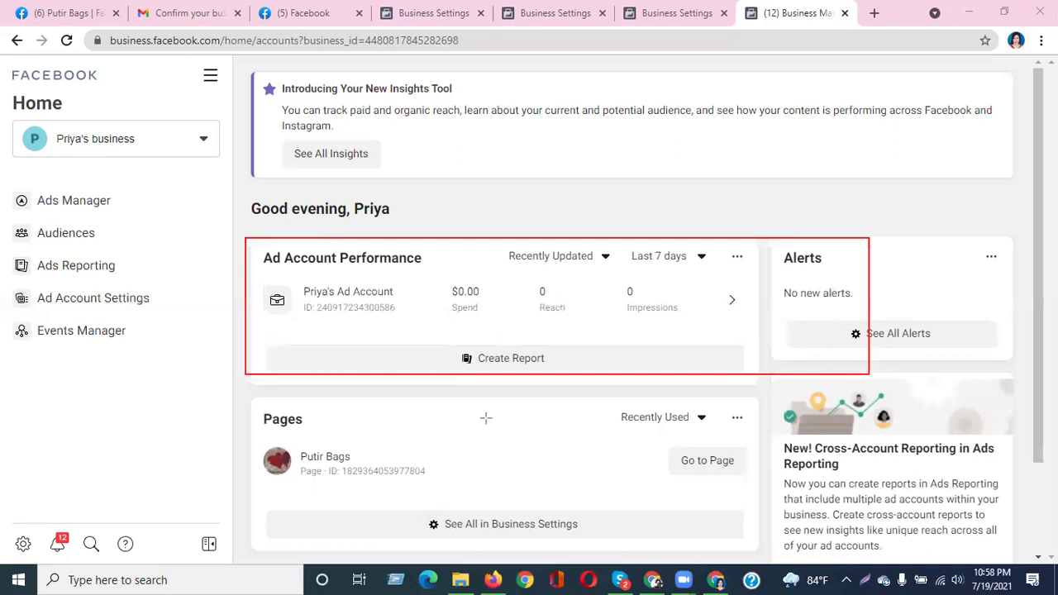
# Clear the on-screen annotation boxes and open the All Tools menu
pyautogui.moveTo(220, 392)
pyautogui.mouseDown()
pyautogui.moveTo(630, 548)
pyautogui.moveTo(793, 549)
pyautogui.mouseUp()
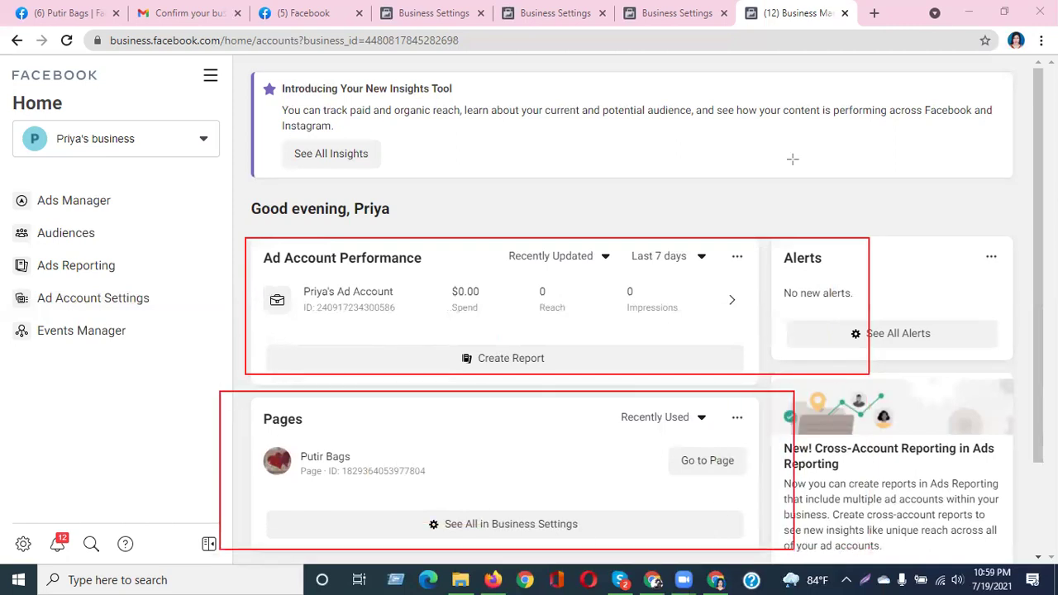
pyautogui.click(792, 159)
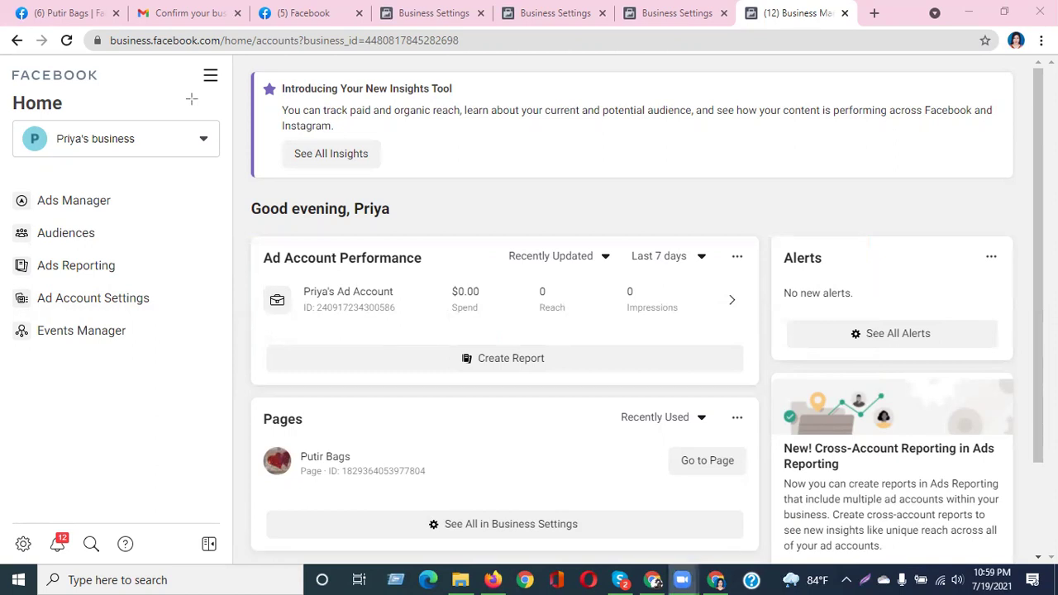
pyautogui.click(212, 78)
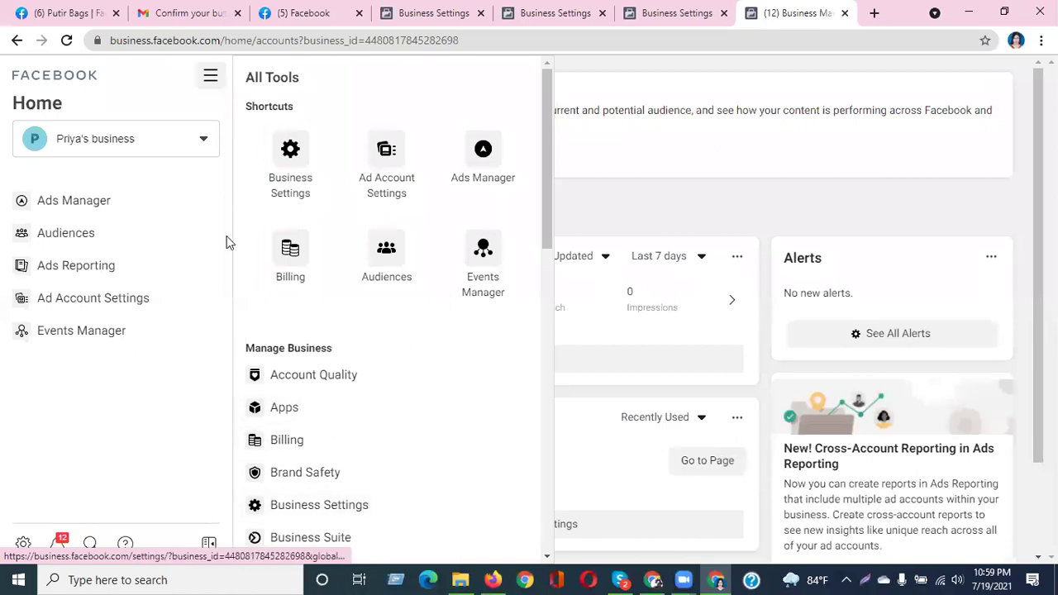
# Go to Business Settings, collapse and re-expand Users, and view Partners
pyautogui.click(289, 162)
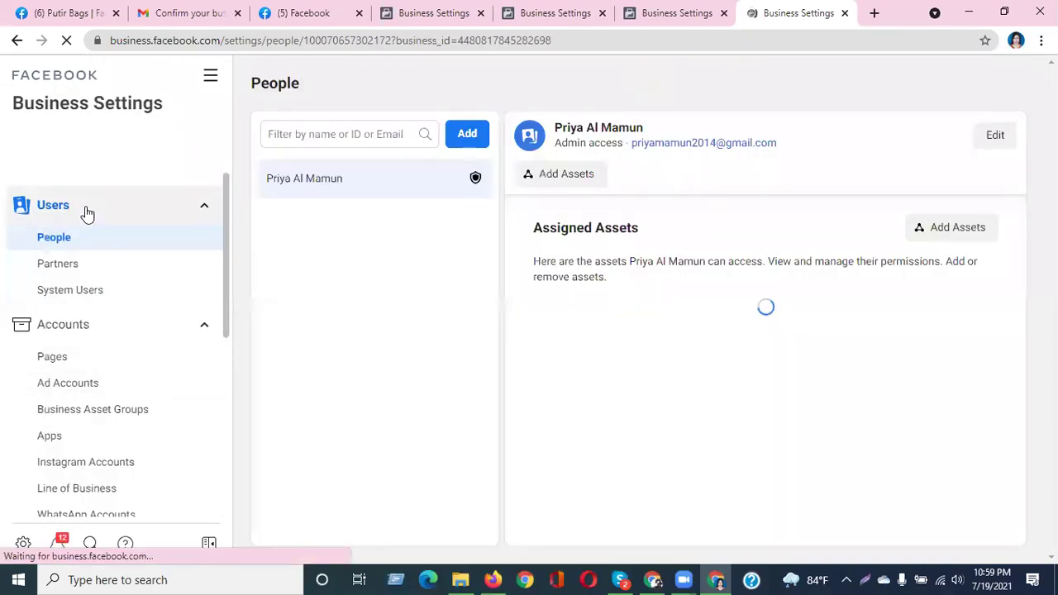
pyautogui.click(87, 213)
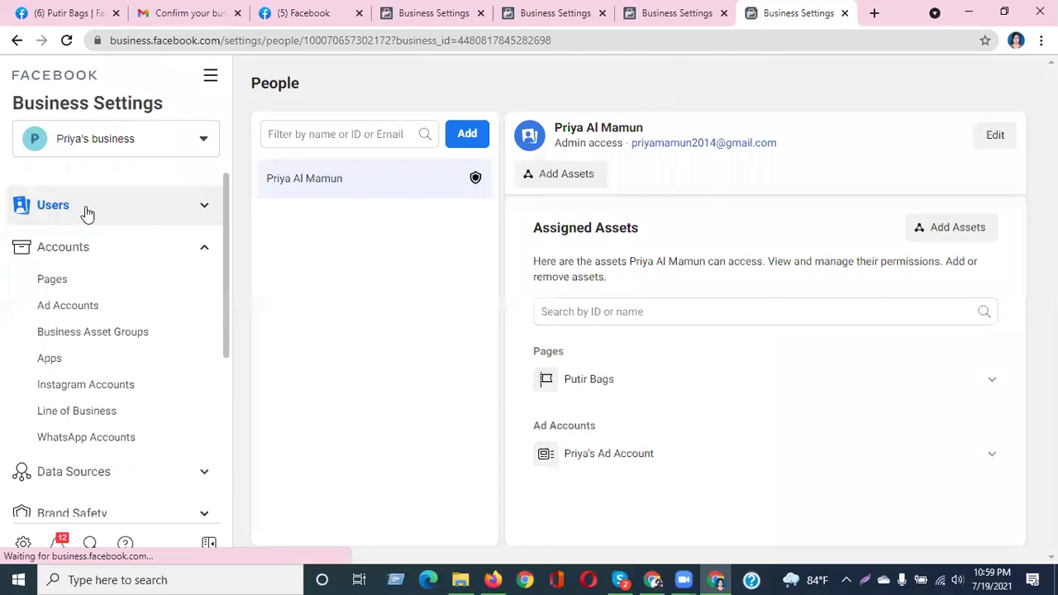
pyautogui.click(131, 207)
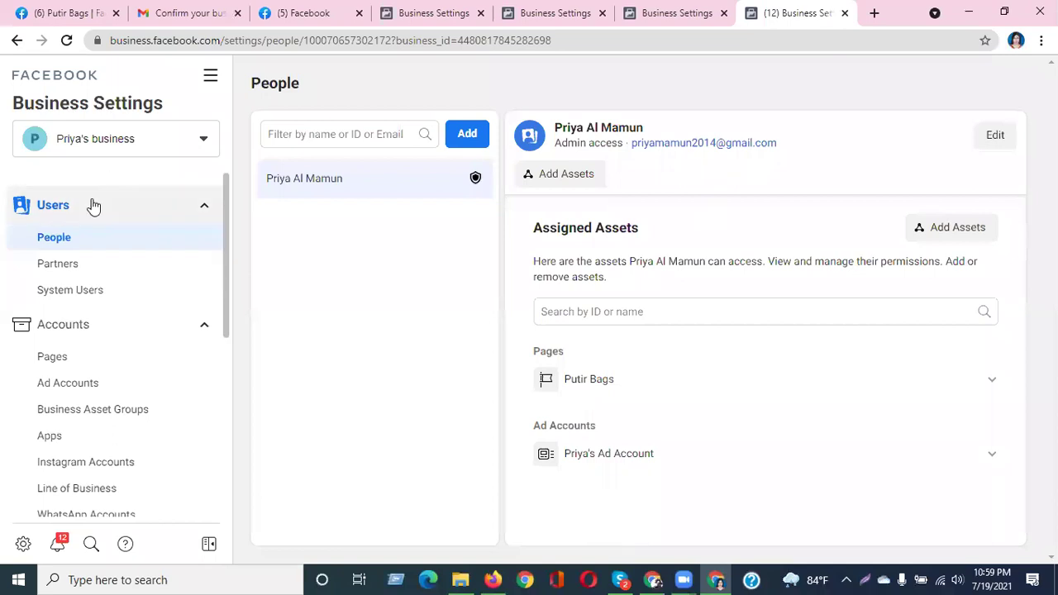
pyautogui.click(88, 263)
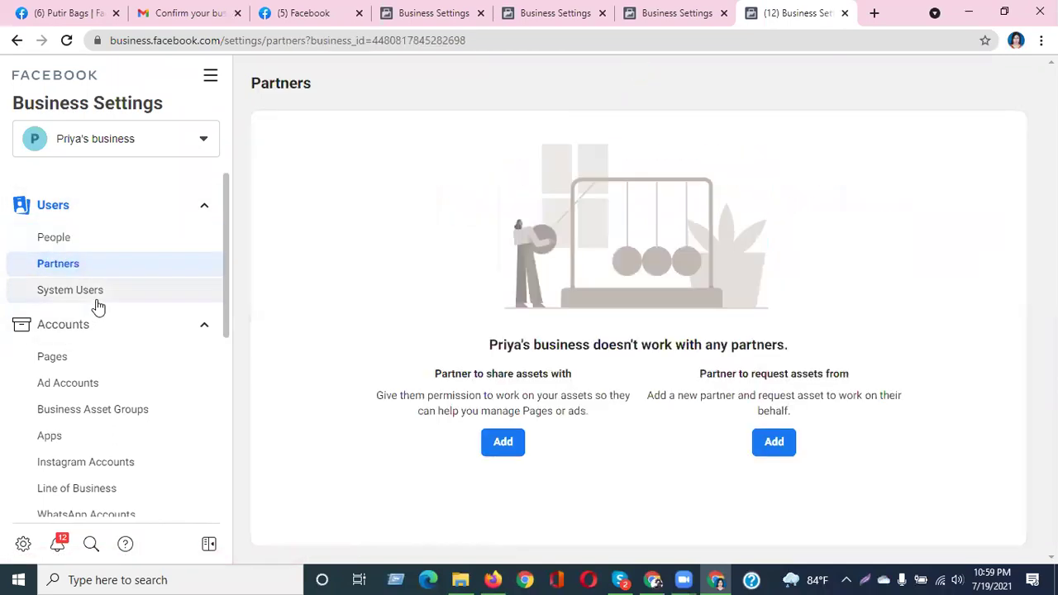
# Open the System Users page under Users in the sidebar
pyautogui.click(96, 304)
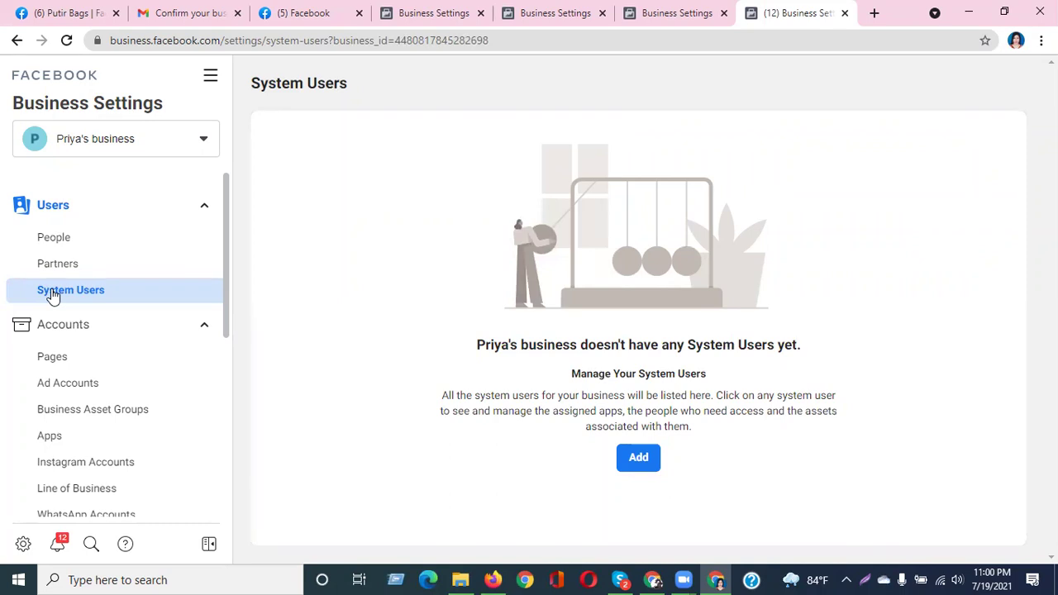
# Return to the People list in Business Settings
pyautogui.click(53, 242)
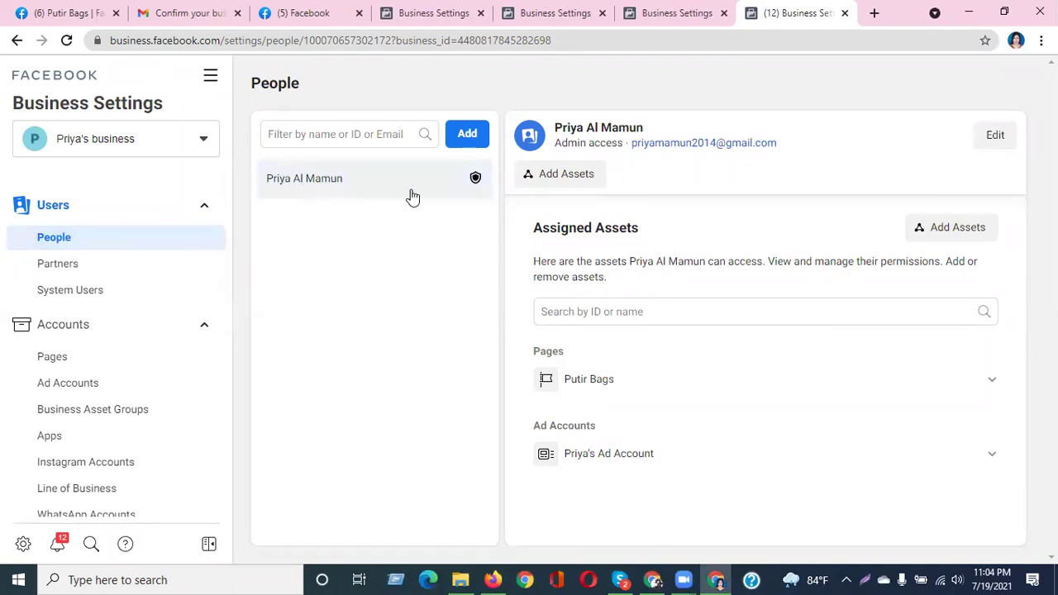
pyautogui.moveTo(475, 187)
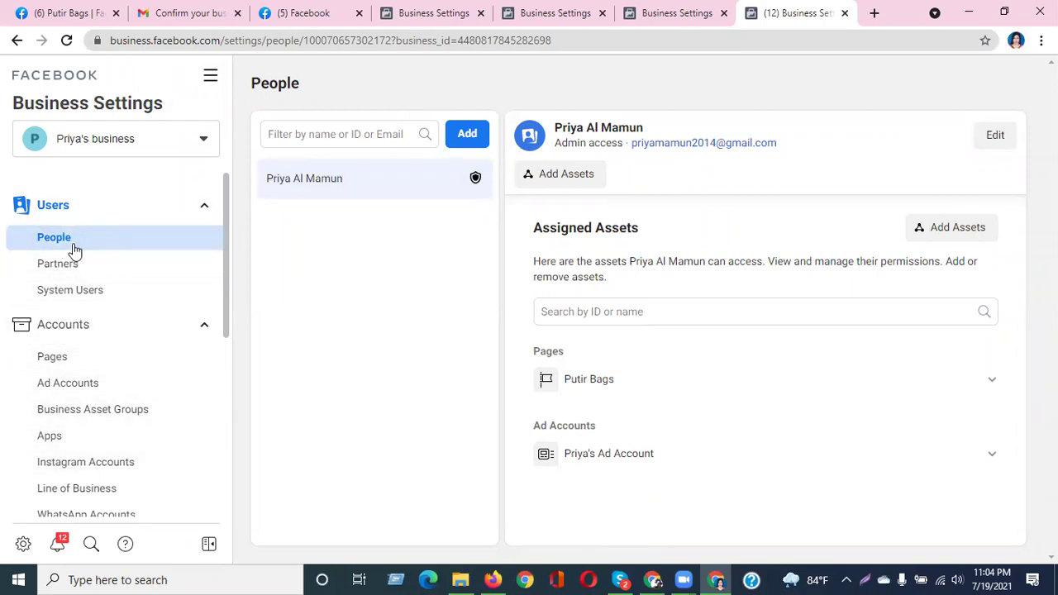
pyautogui.click(74, 385)
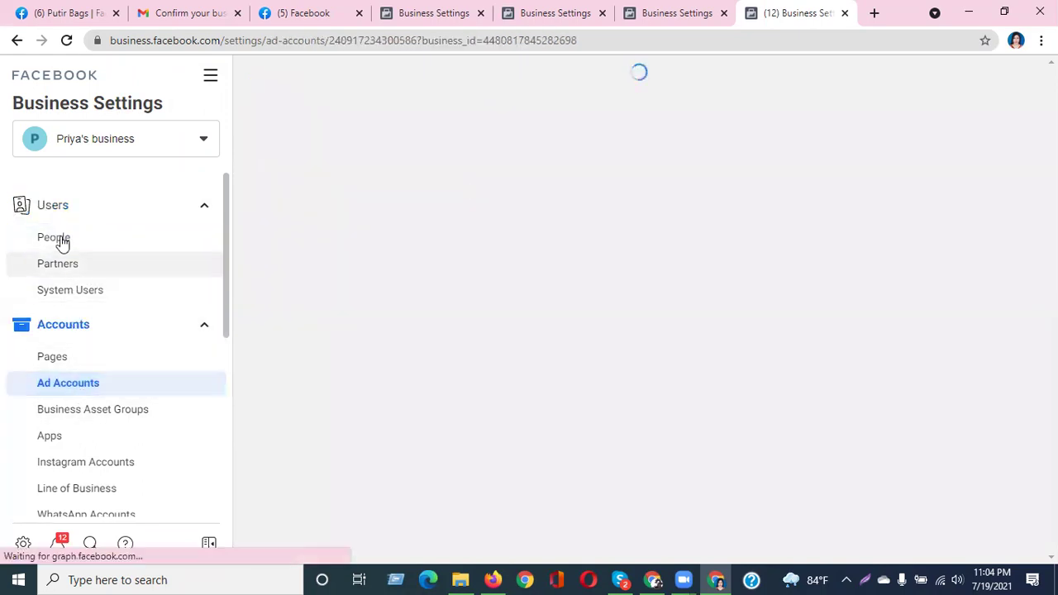
pyautogui.click(55, 238)
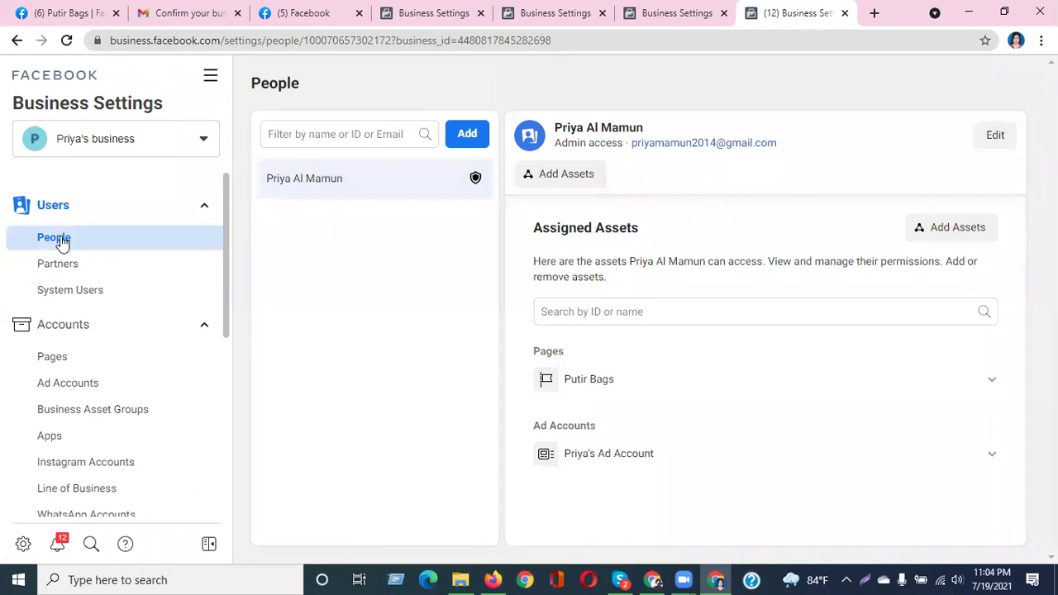
# Begin an invitation with the invitee's email address and full admin access, then cancel it
pyautogui.click(467, 136)
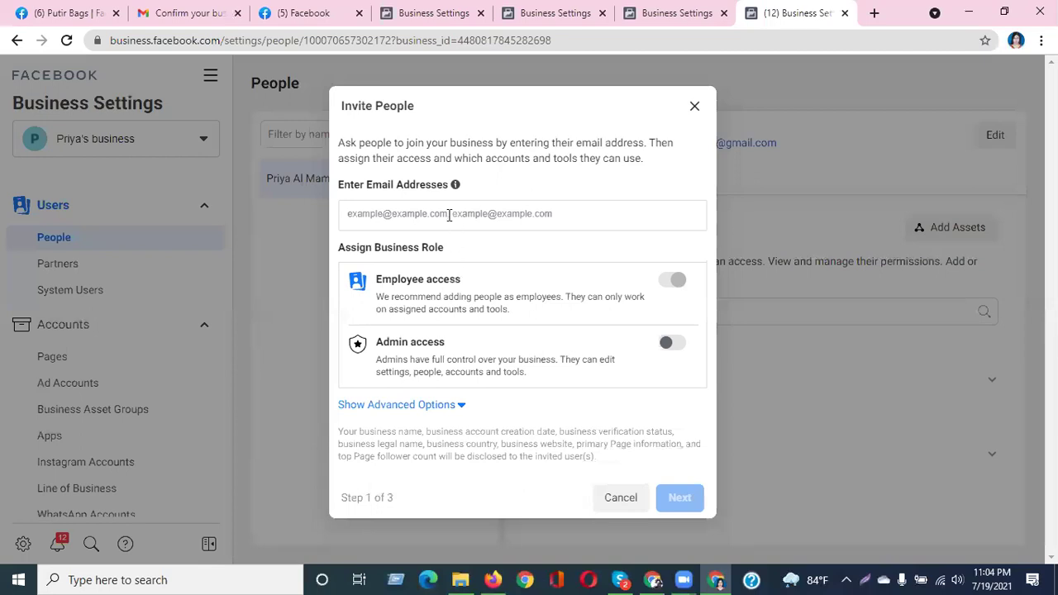
pyautogui.click(693, 108)
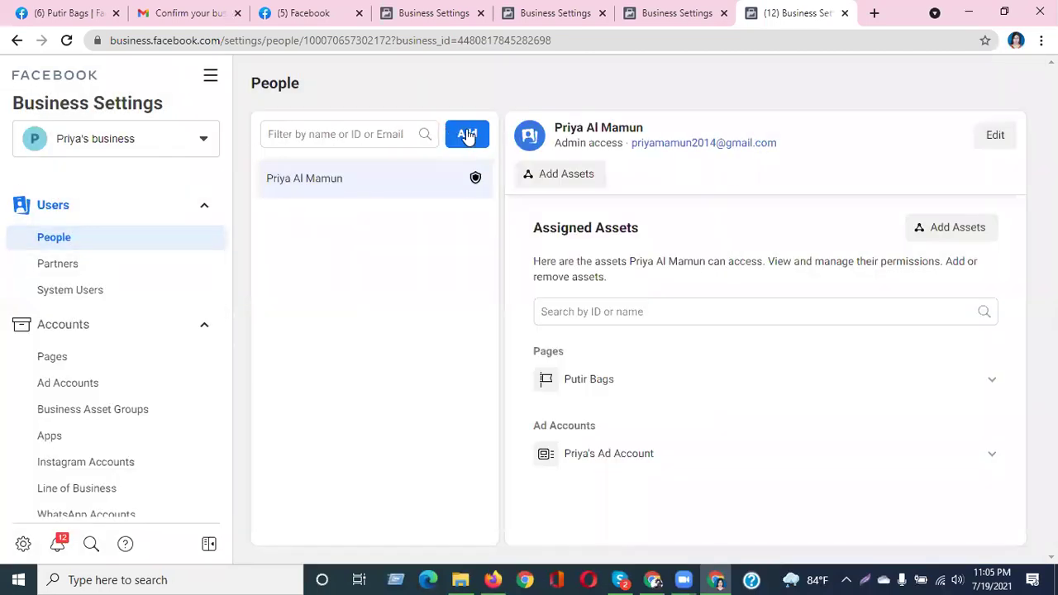
pyautogui.click(468, 135)
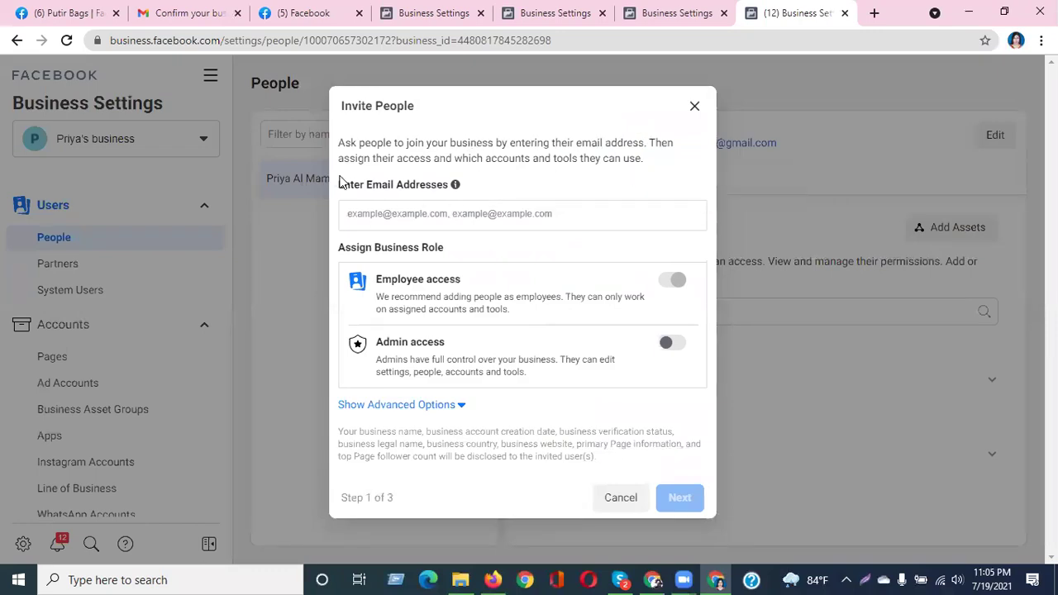
pyautogui.moveTo(400, 189); pyautogui.dragTo(470, 215)
pyautogui.click(471, 215)
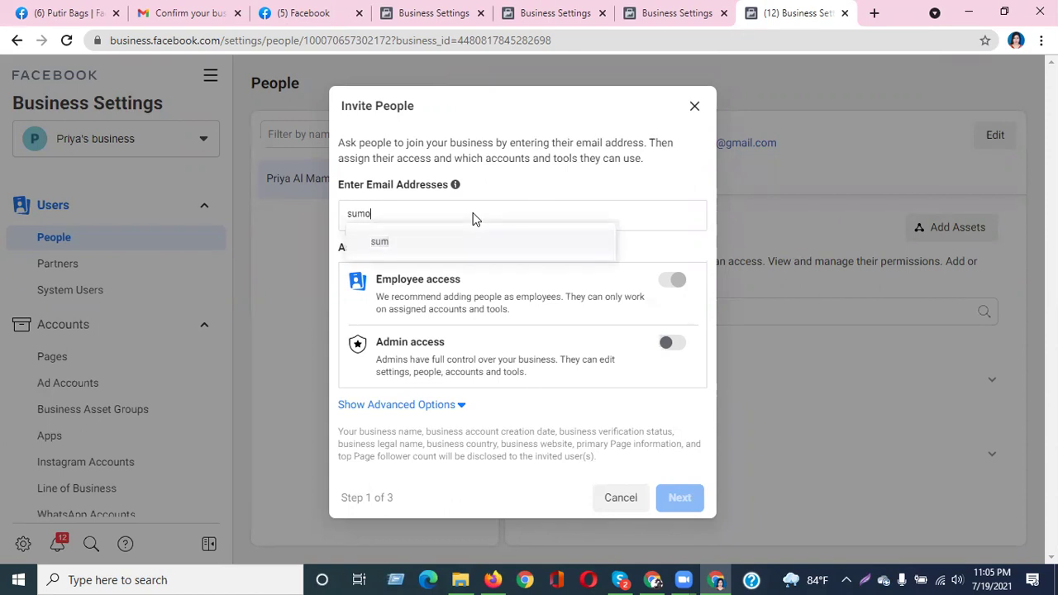
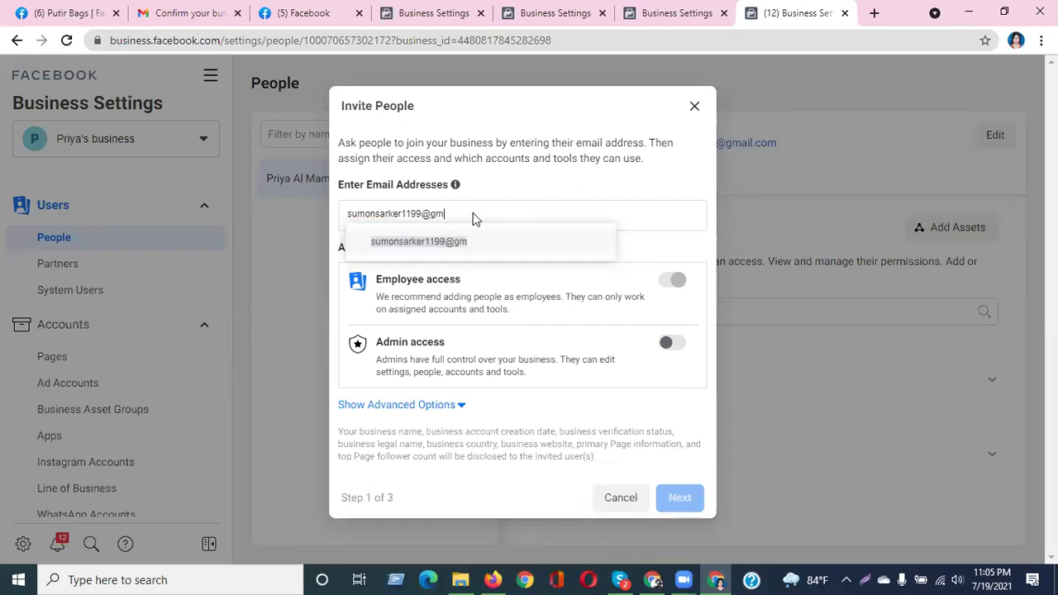
pyautogui.click(476, 244)
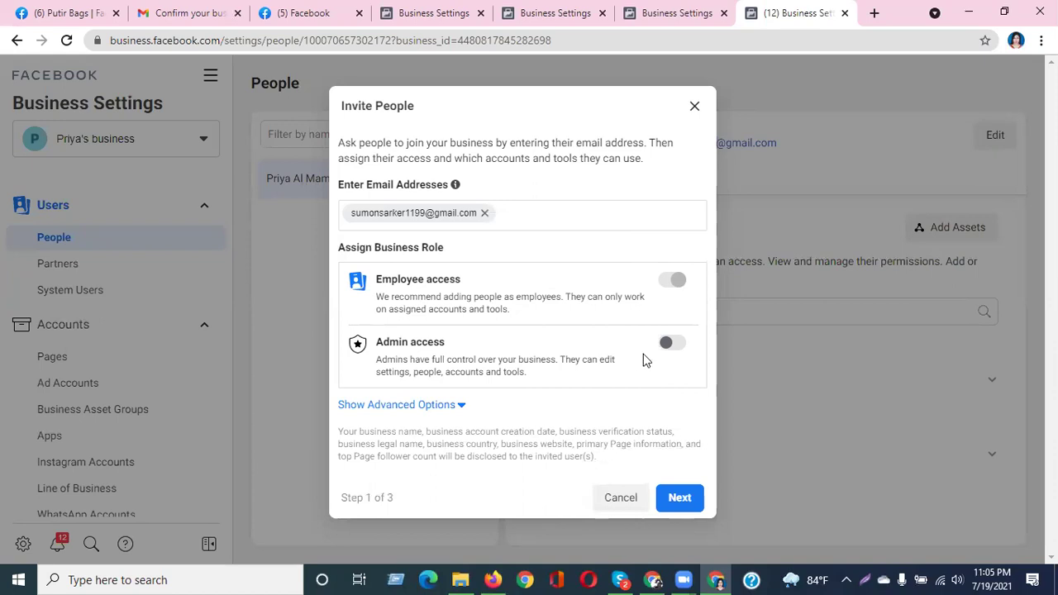
pyautogui.click(669, 346)
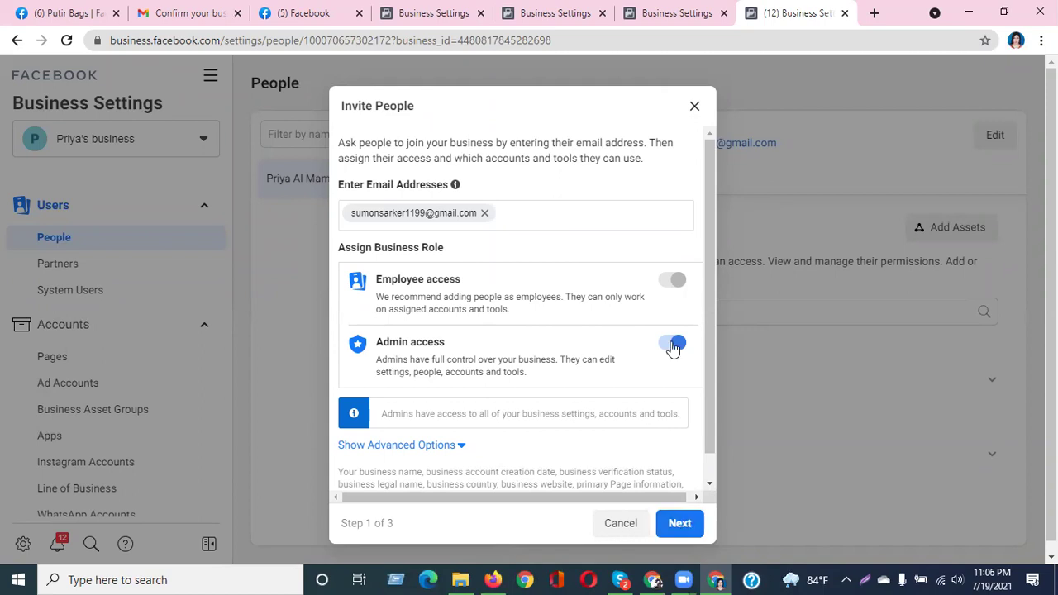
pyautogui.click(694, 106)
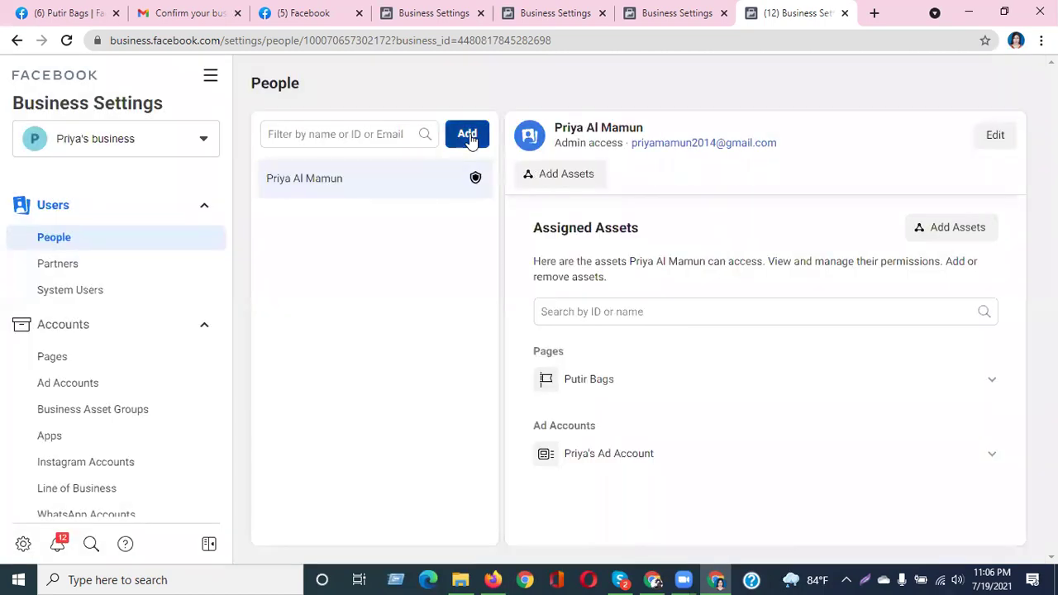
# Start a new invitation and type the invitee's email username
pyautogui.click(467, 136)
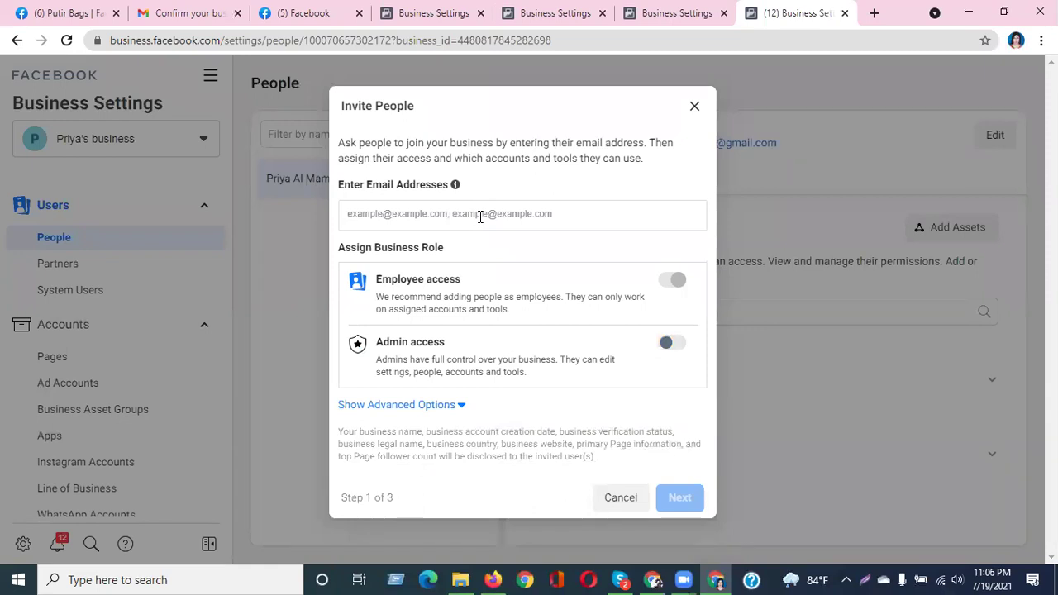
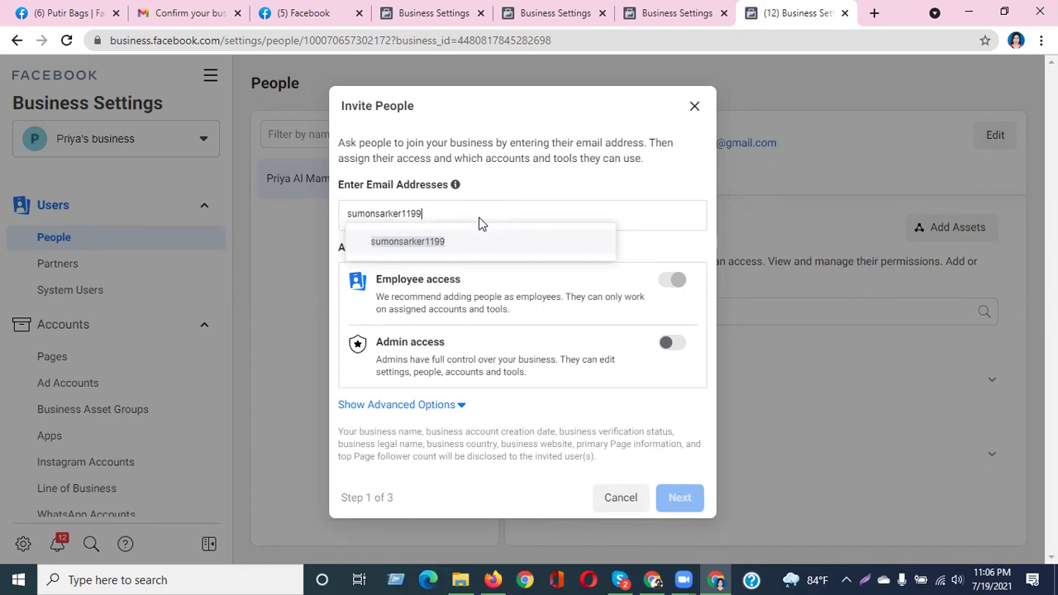
pyautogui.click(655, 579)
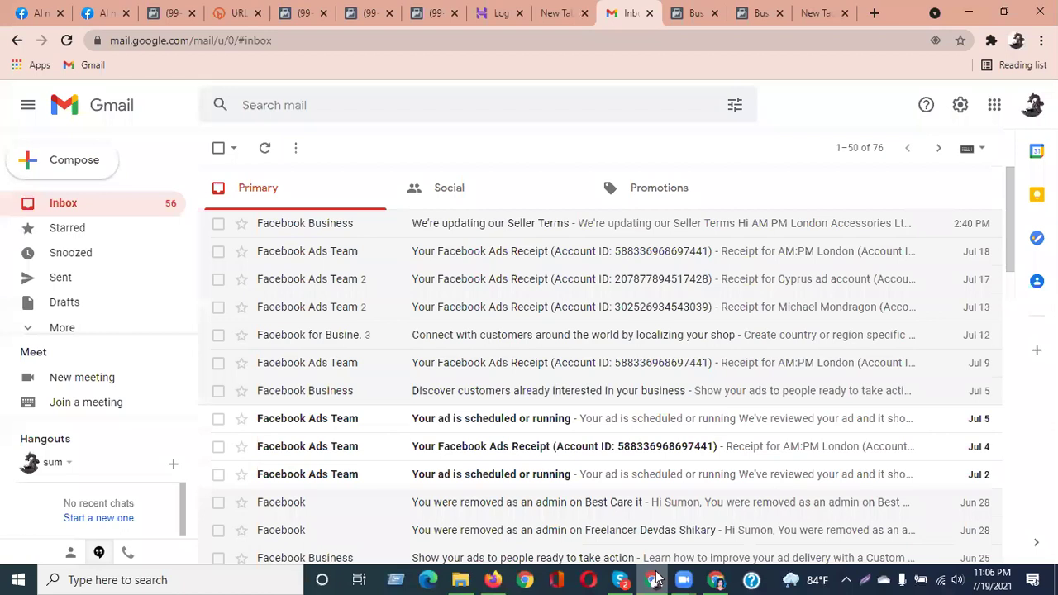
pyautogui.click(1031, 110)
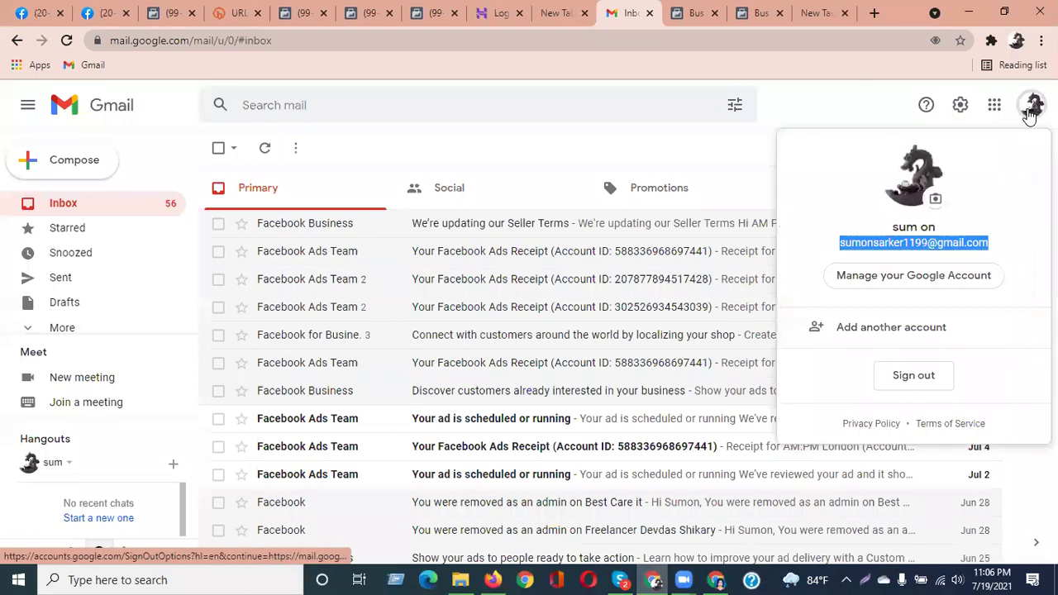
pyautogui.click(721, 578)
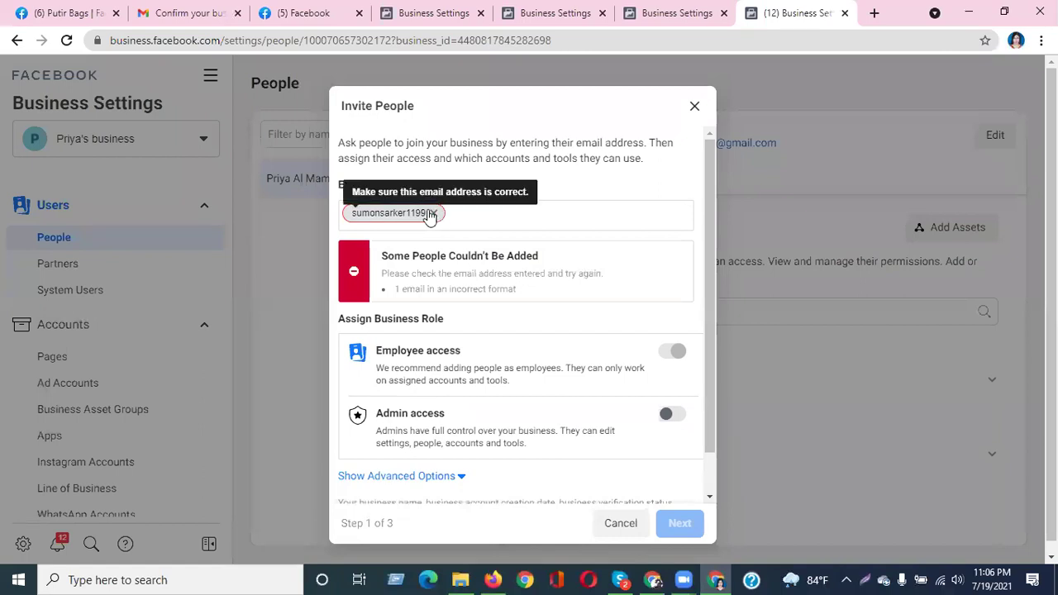
pyautogui.click(429, 213)
pyautogui.write('@gmail')
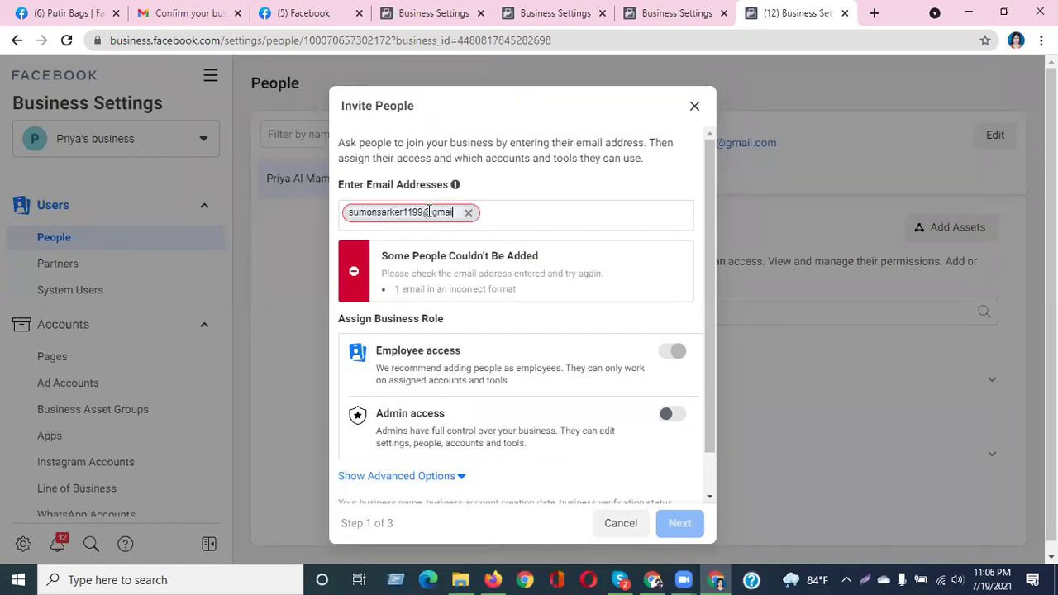
pyautogui.write('.com')
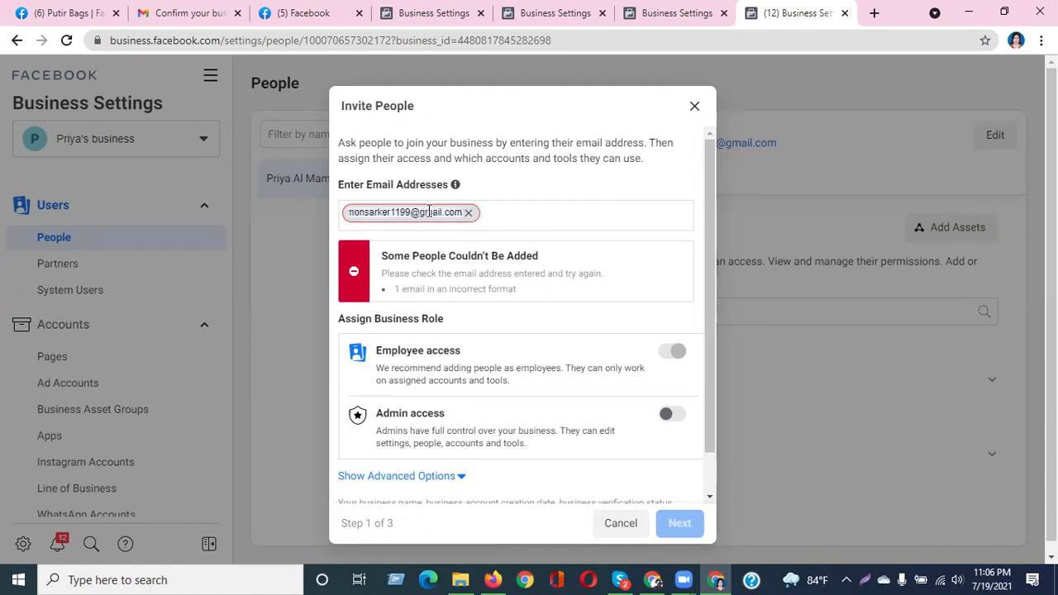
pyautogui.press('Return')
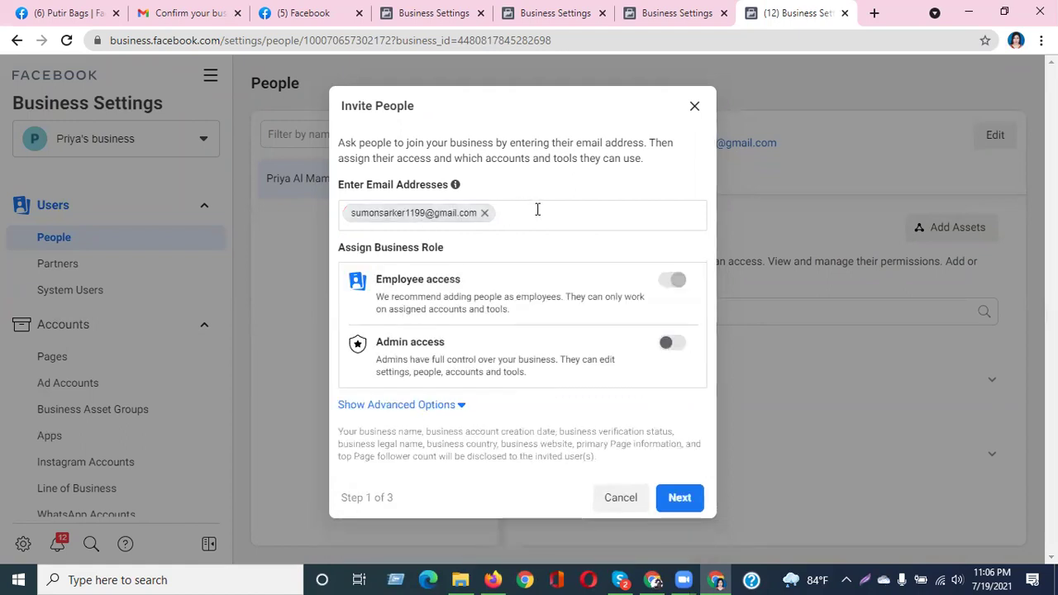
pyautogui.click(674, 343)
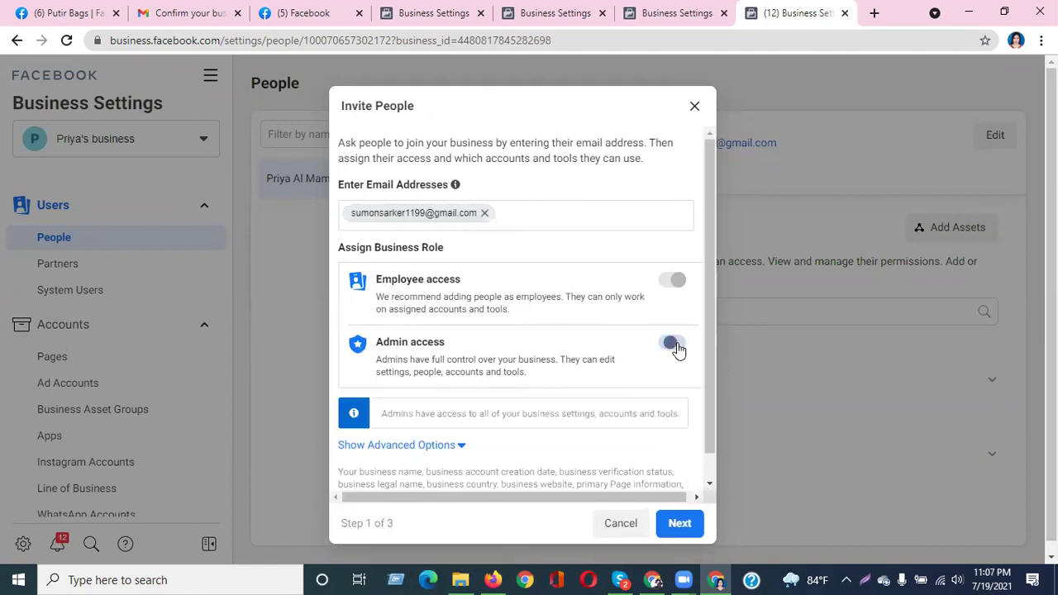
# Move on to asset assignment, list Classic Pages, and highlight the Putir Bags page name
pyautogui.click(674, 523)
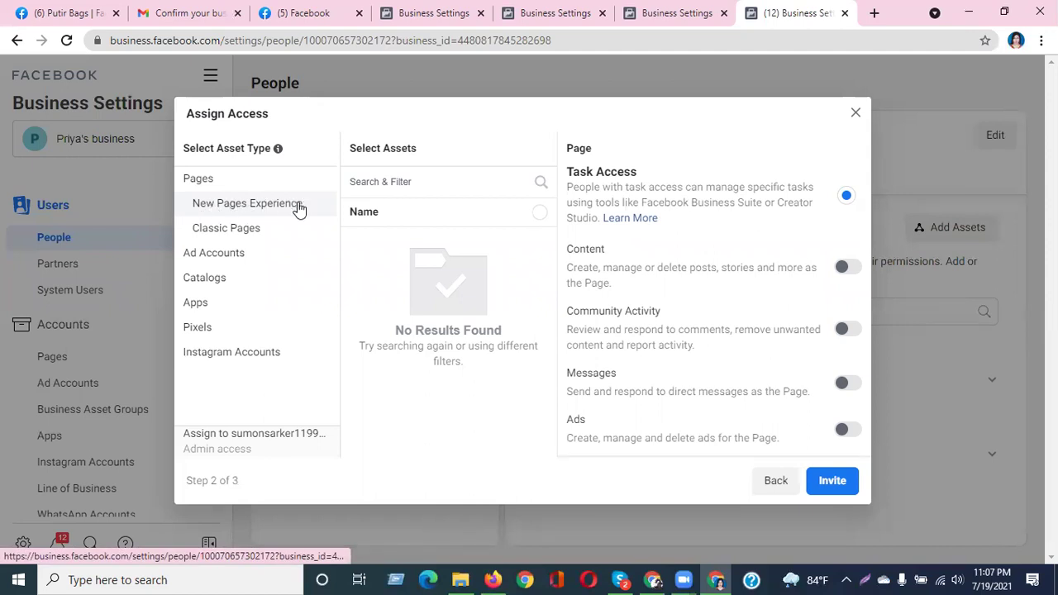
pyautogui.click(224, 239)
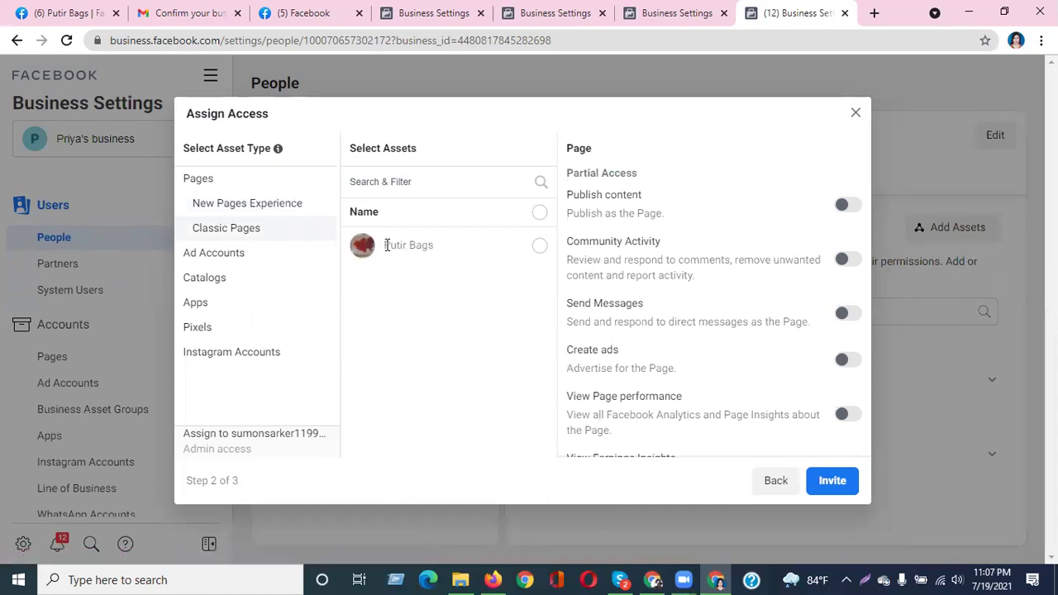
pyautogui.click(42, 12)
pyautogui.moveTo(453, 171); pyautogui.dragTo(557, 171)
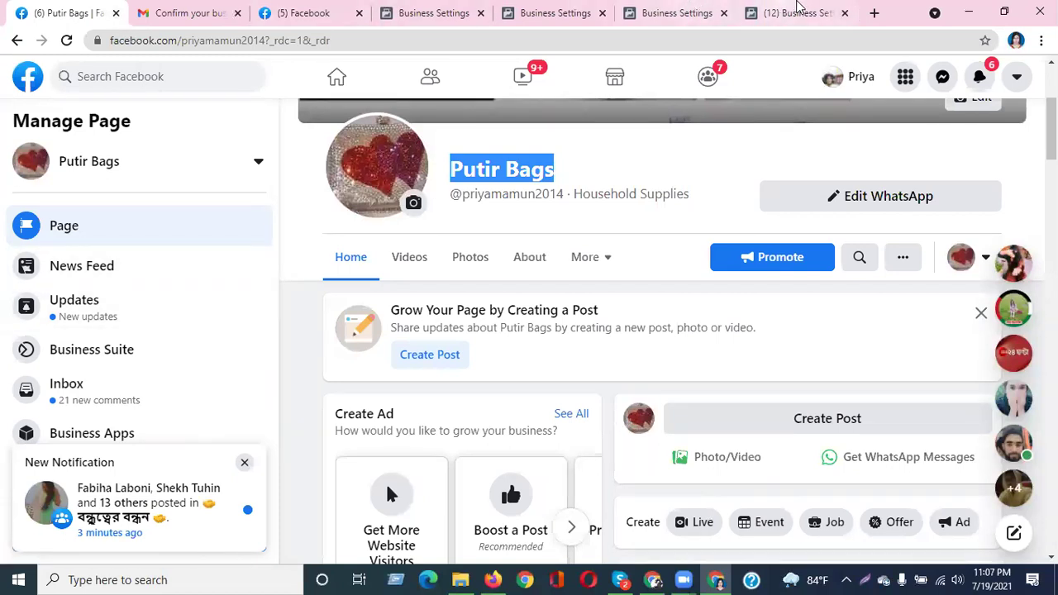
# Return to the Business Settings tab showing the Assign Access dialog
pyautogui.click(799, 10)
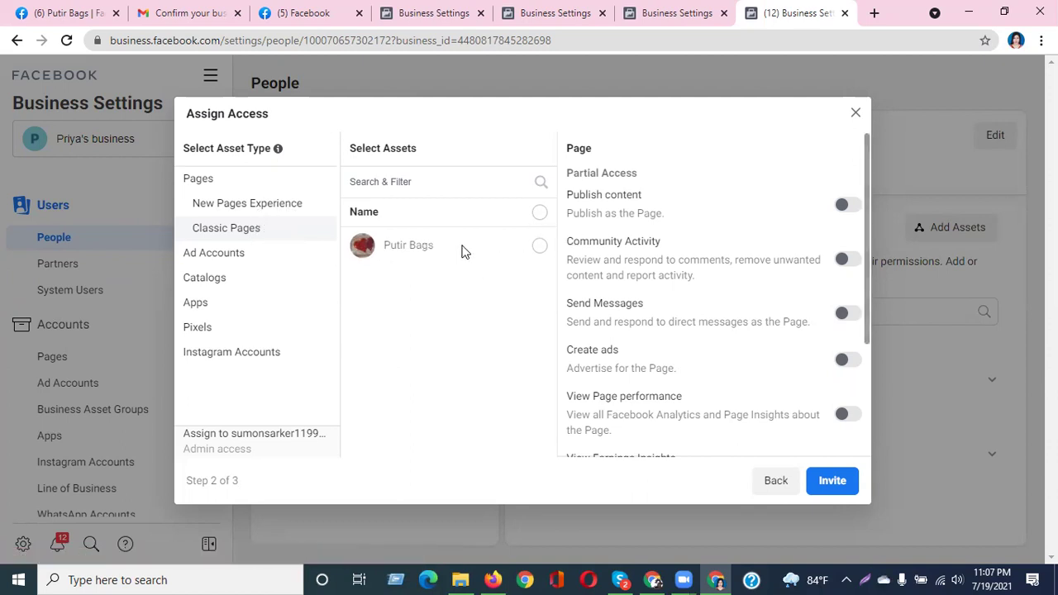
# Select the Putir Bags Page and switch on Publish content
pyautogui.click(539, 248)
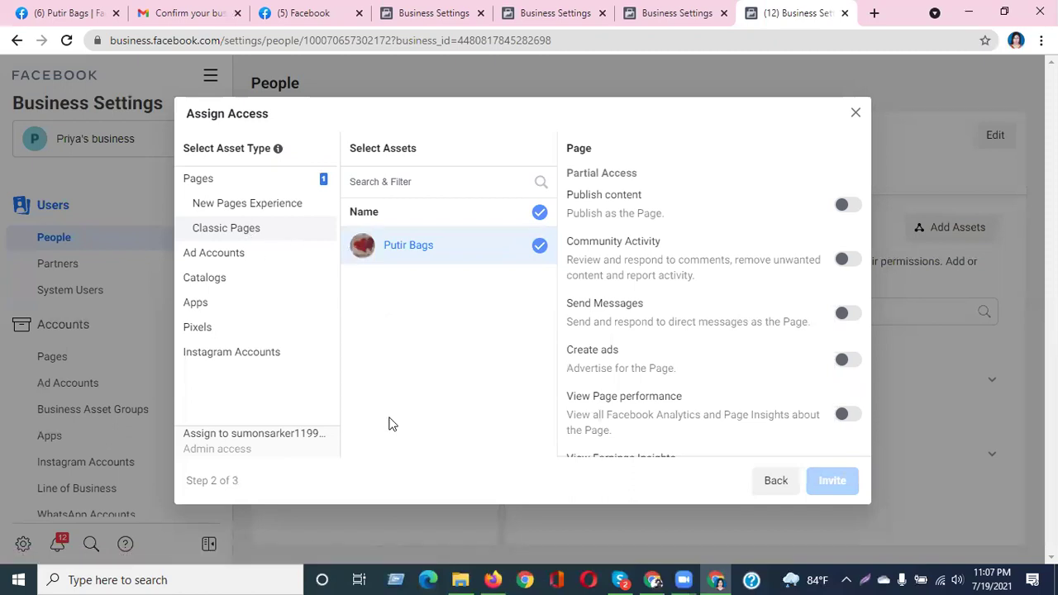
pyautogui.click(540, 216)
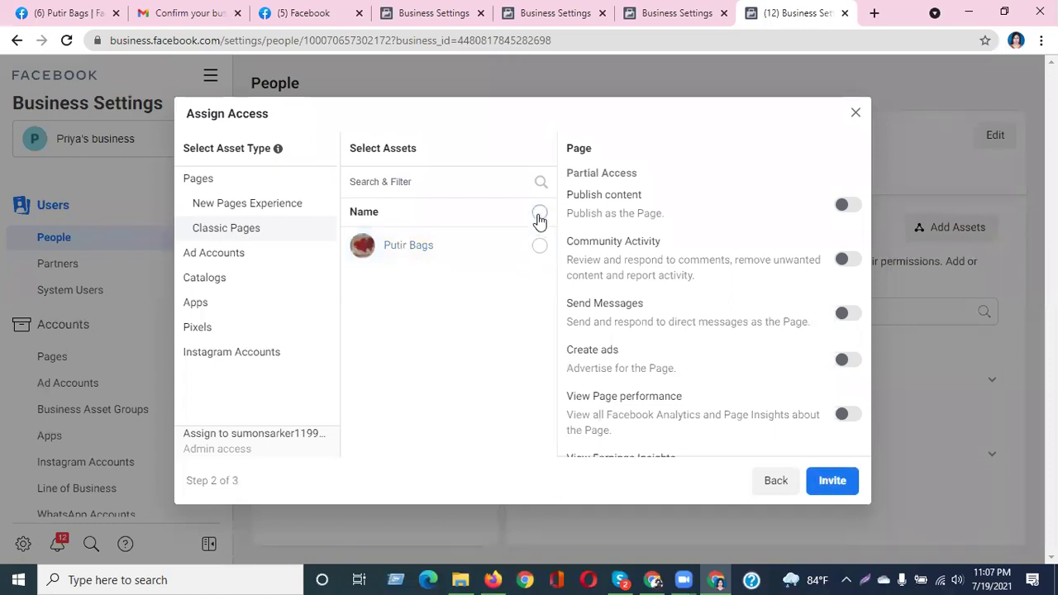
pyautogui.click(539, 217)
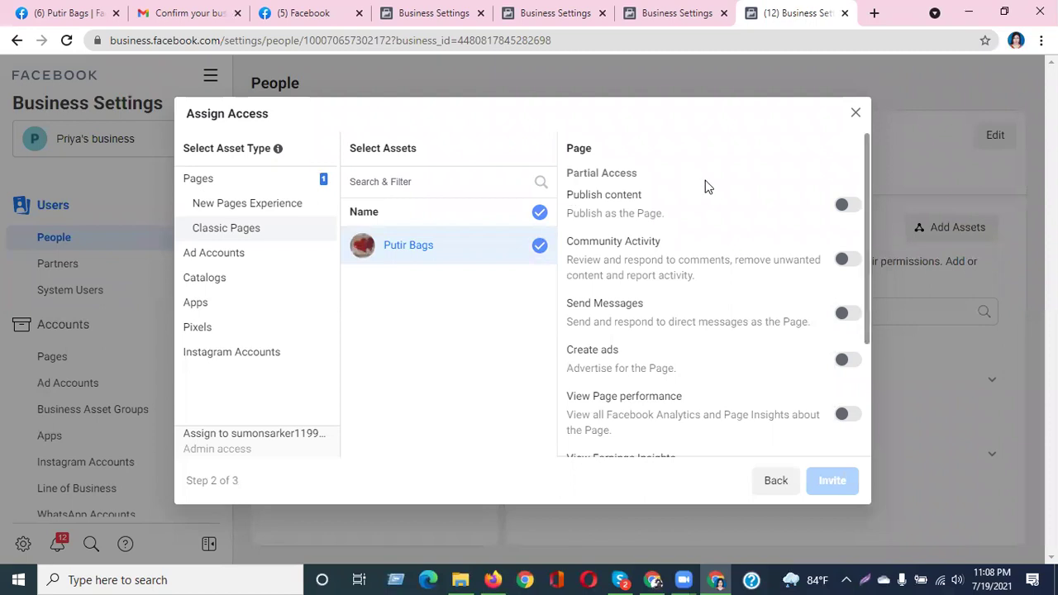
pyautogui.click(844, 206)
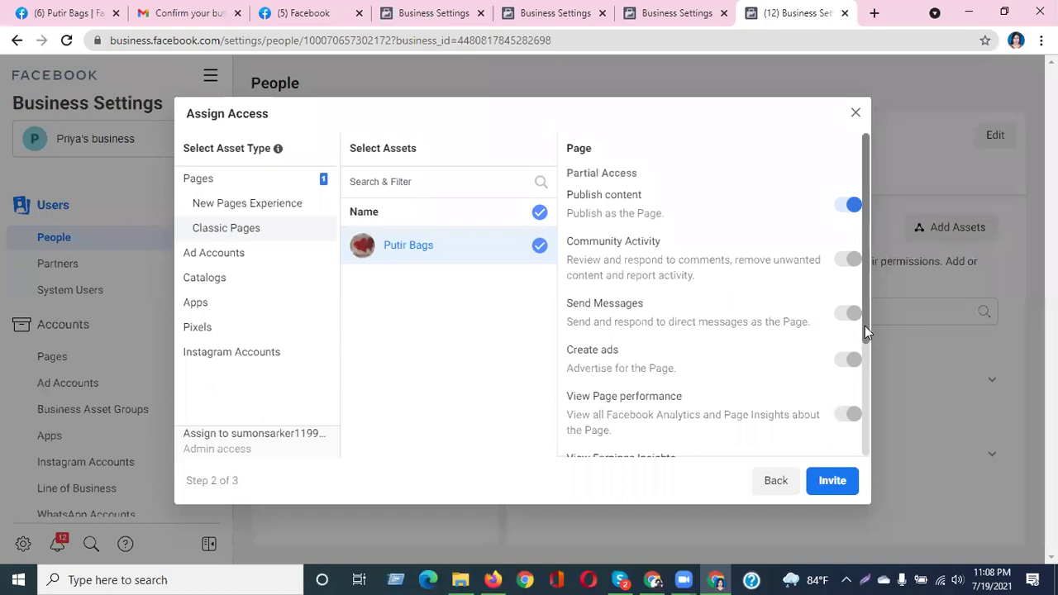
pyautogui.click(843, 209)
pyautogui.click(843, 207)
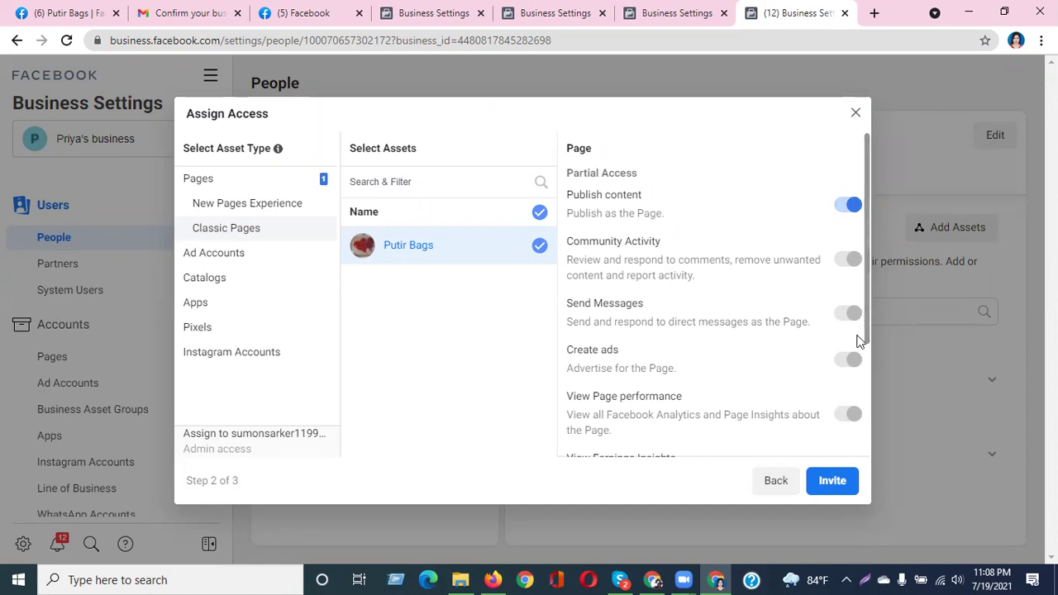
# Switch on View Earnings Insights and Manage Page full control for Putir Bags
pyautogui.scroll(-1, 866, 319)
pyautogui.scroll(-3, 867, 319)
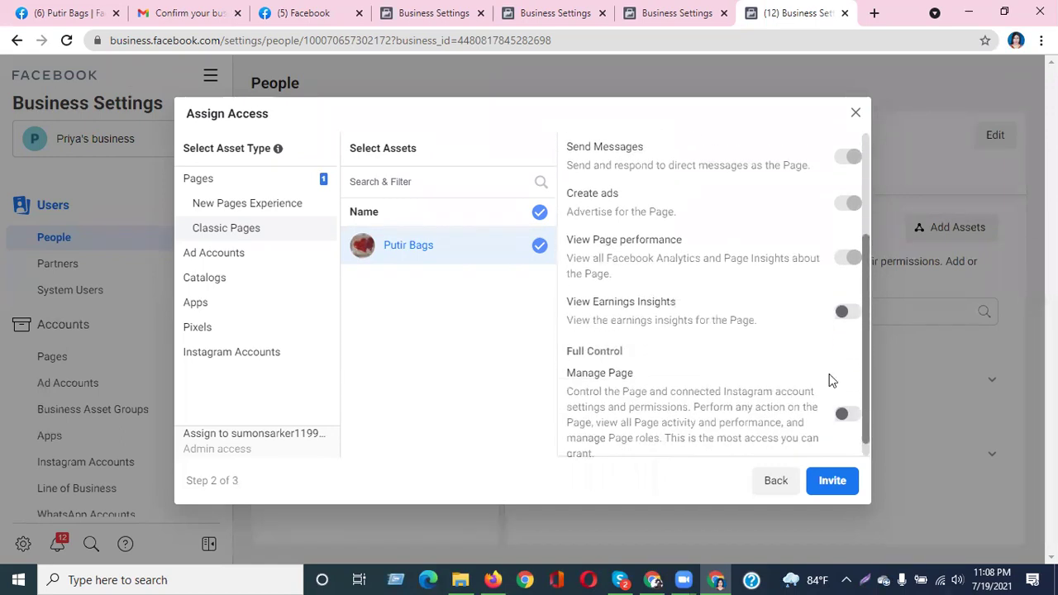
pyautogui.click(845, 311)
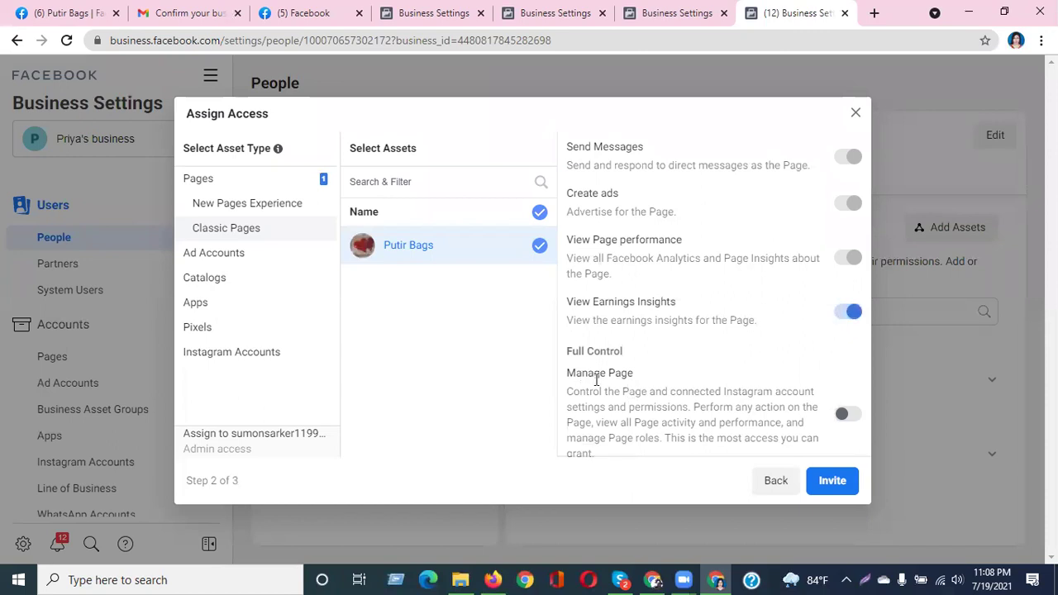
pyautogui.scroll(-1, 804, 377)
pyautogui.click(843, 395)
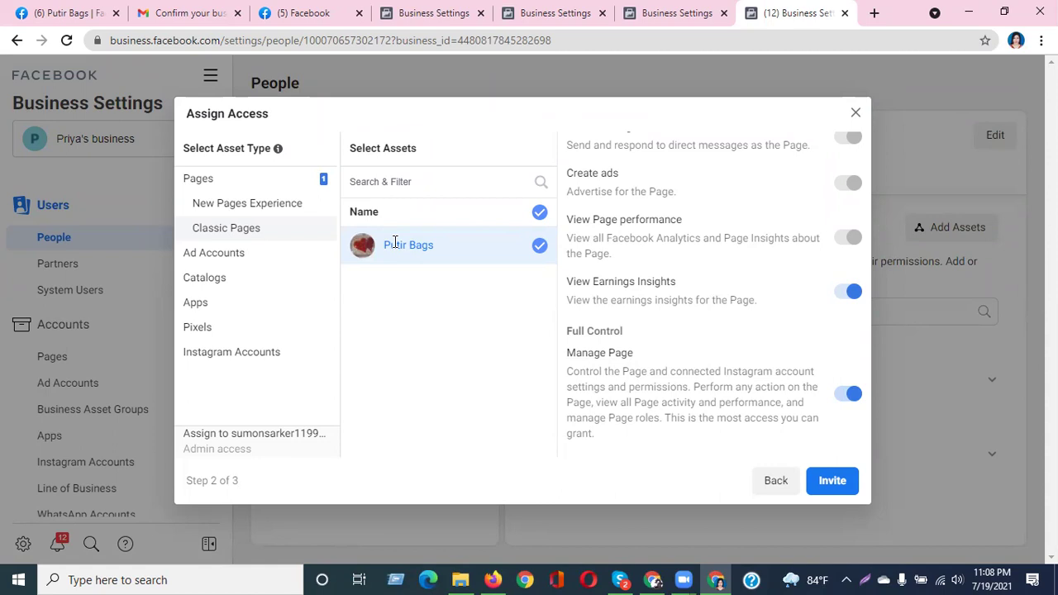
# Under Ad Accounts, select the business's ad account and switch on Manage Ad Account full control
pyautogui.click(229, 254)
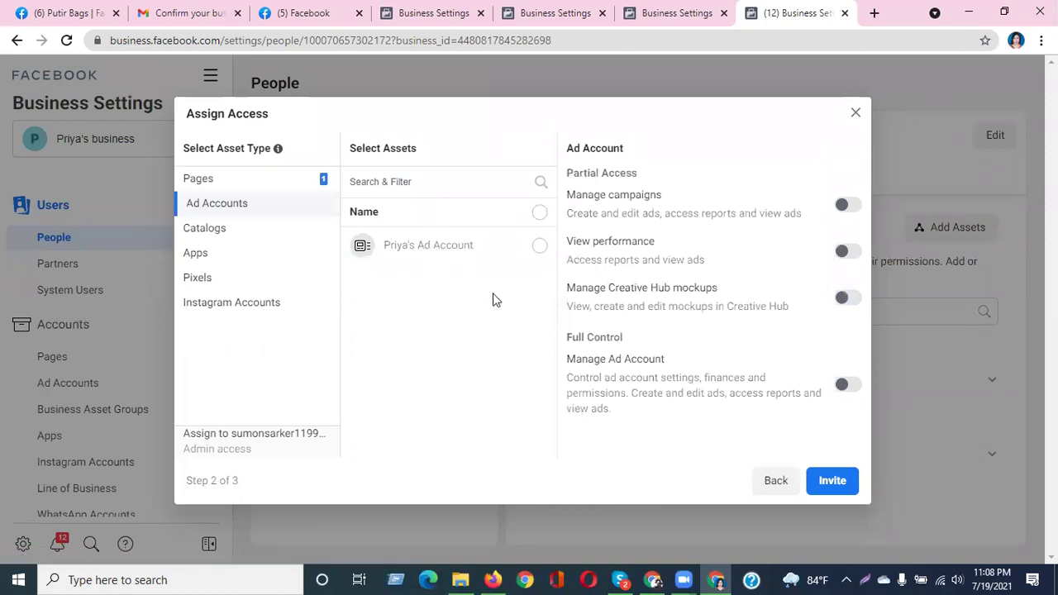
pyautogui.click(539, 247)
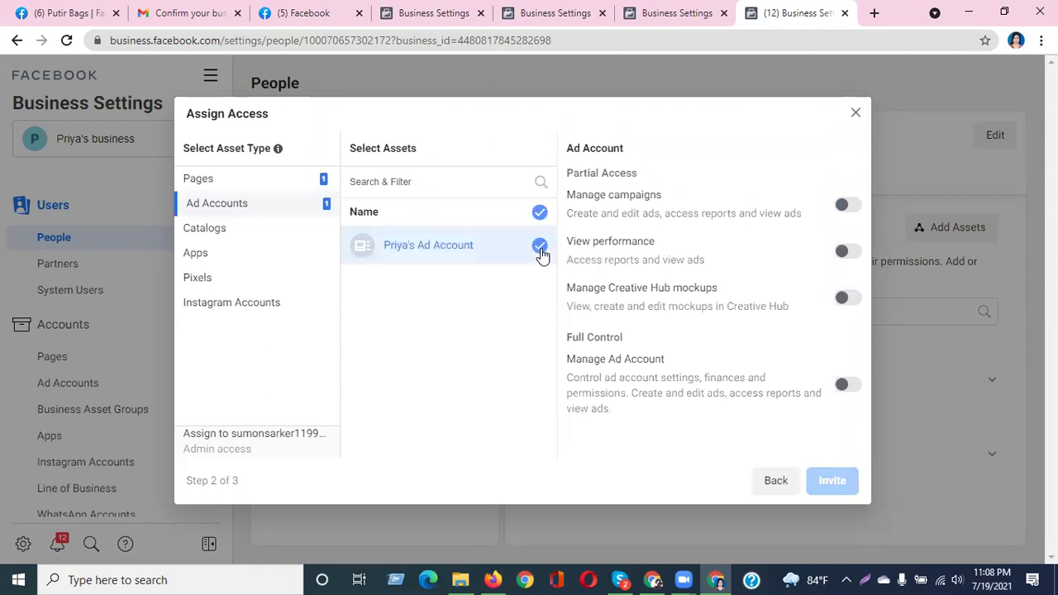
pyautogui.click(846, 205)
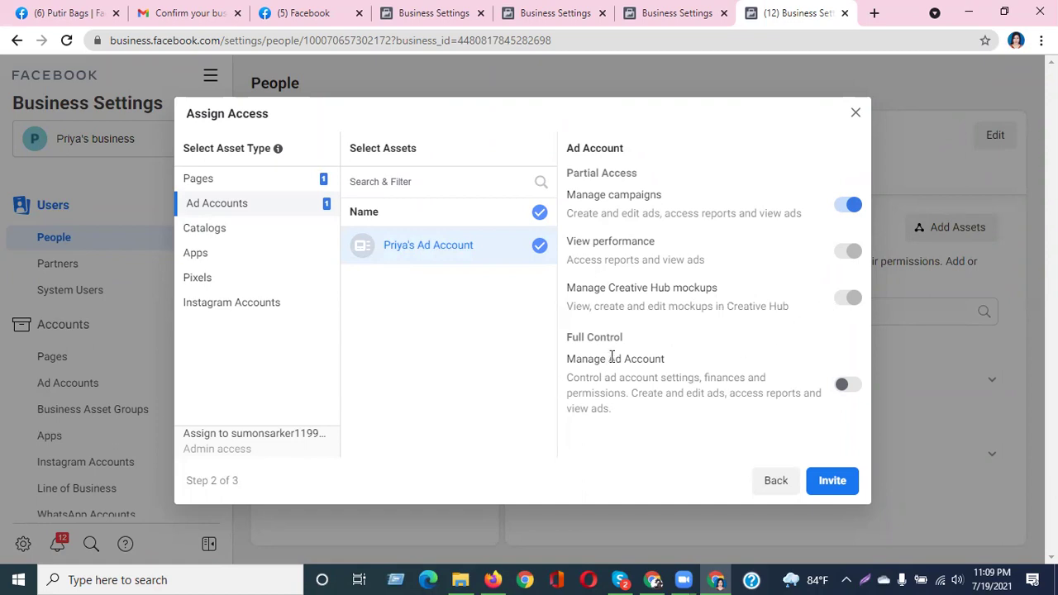
pyautogui.click(848, 384)
pyautogui.click(847, 384)
pyautogui.moveTo(590, 362); pyautogui.dragTo(843, 387)
pyautogui.click(847, 385)
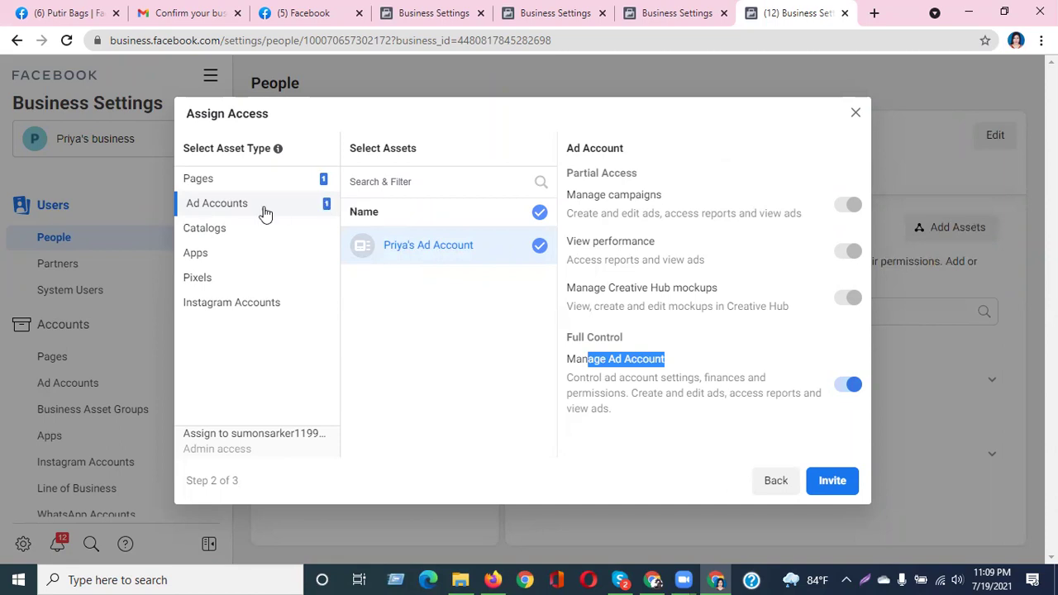
pyautogui.click(237, 192)
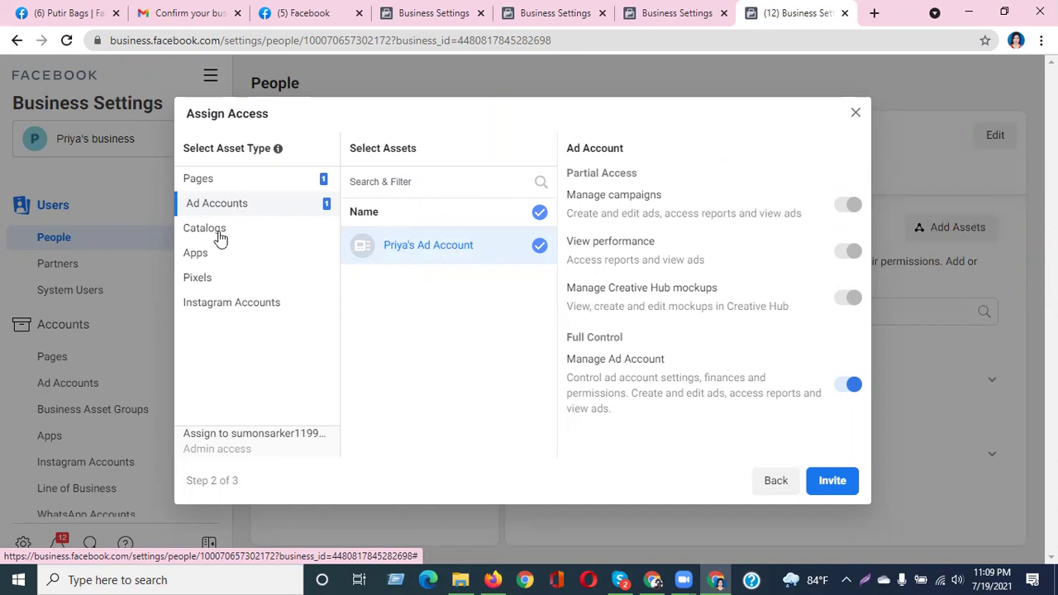
pyautogui.click(220, 236)
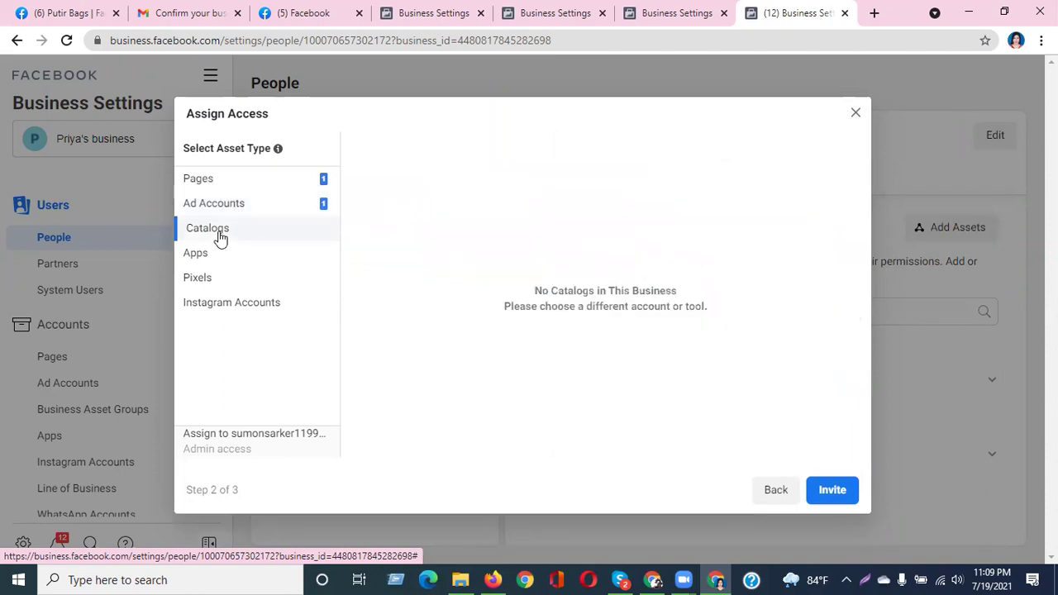
pyautogui.click(212, 281)
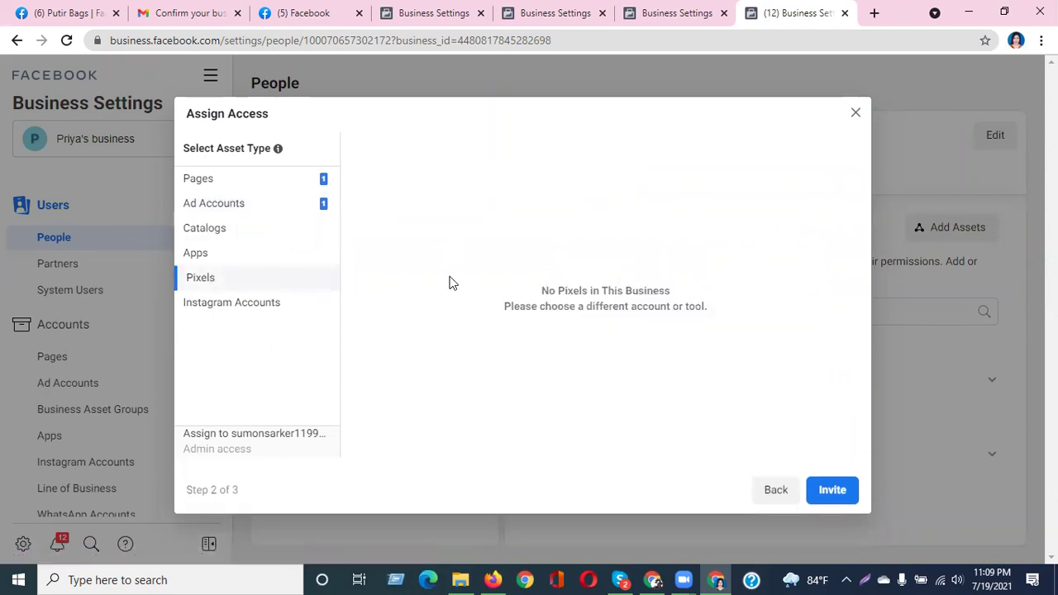
pyautogui.click(278, 305)
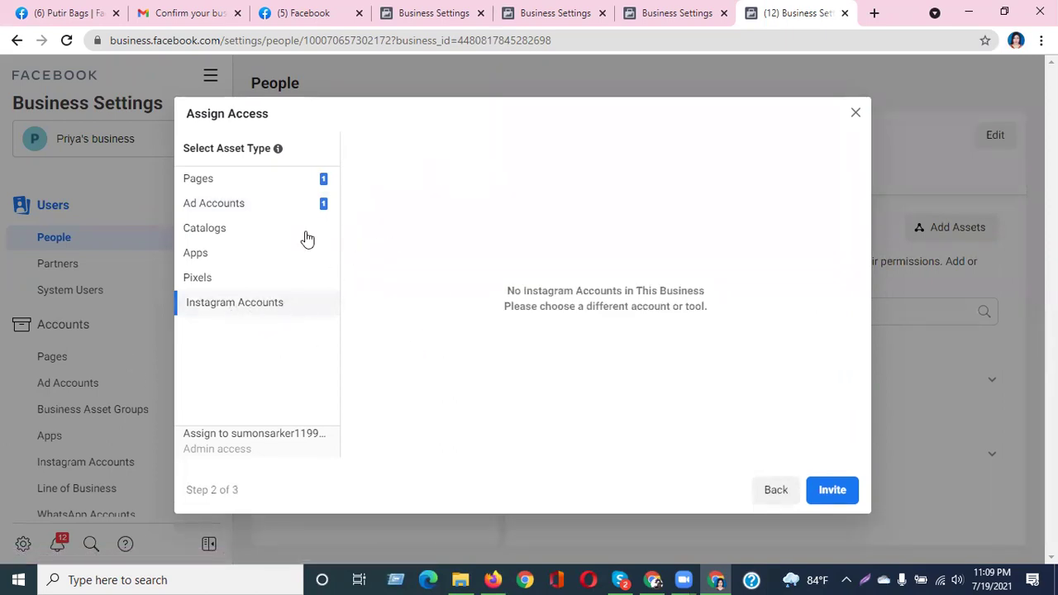
pyautogui.click(225, 183)
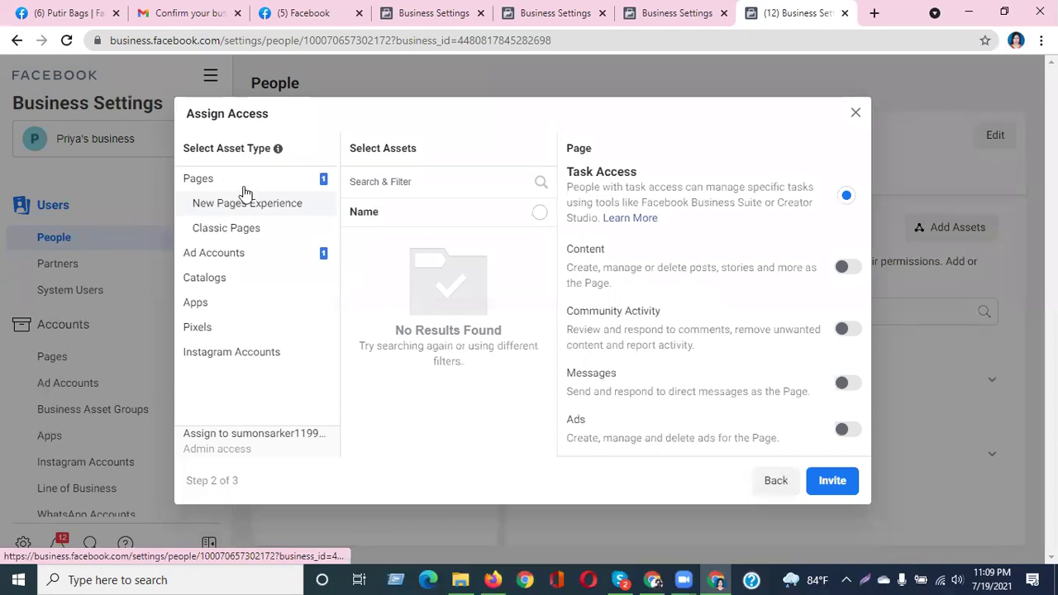
pyautogui.click(256, 259)
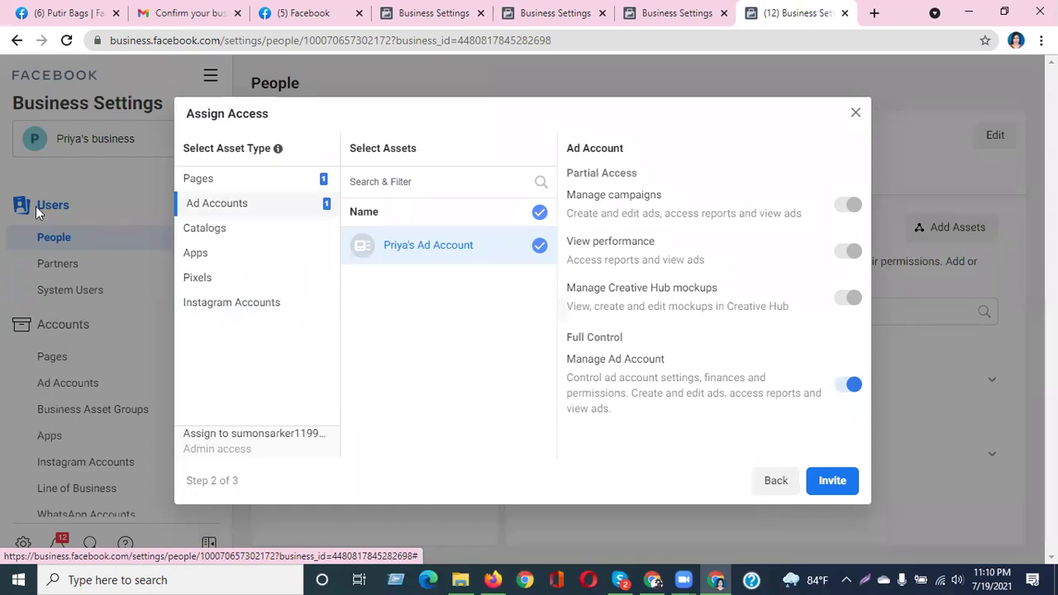
pyautogui.click(238, 309)
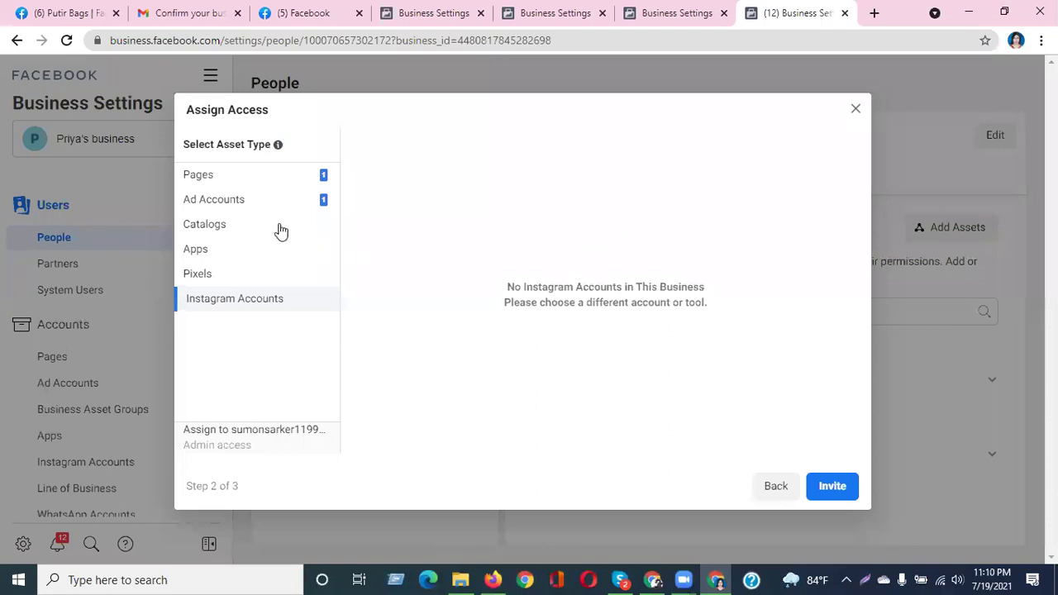
pyautogui.click(250, 204)
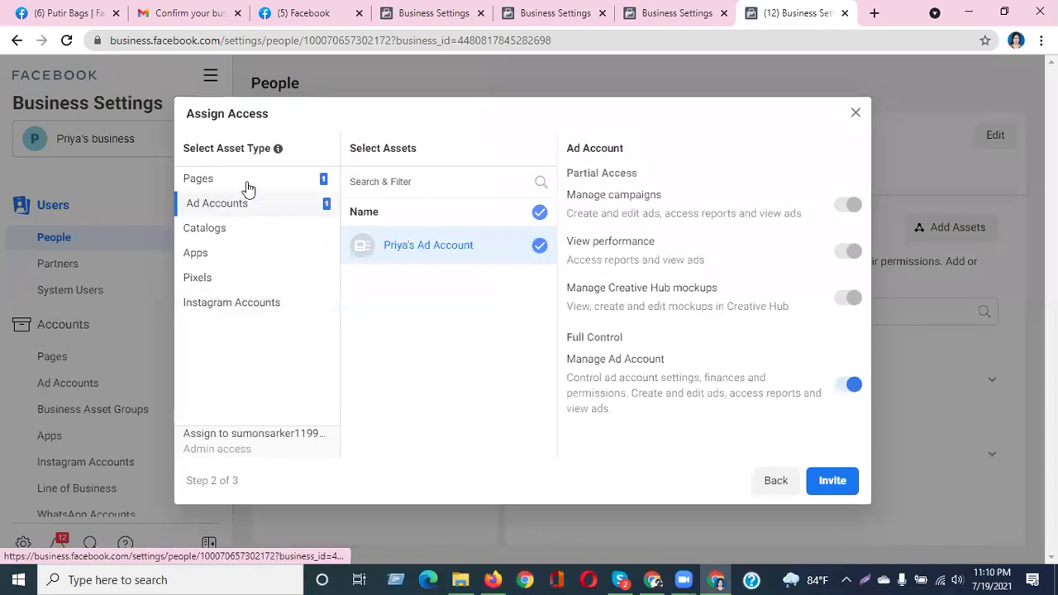
pyautogui.click(247, 180)
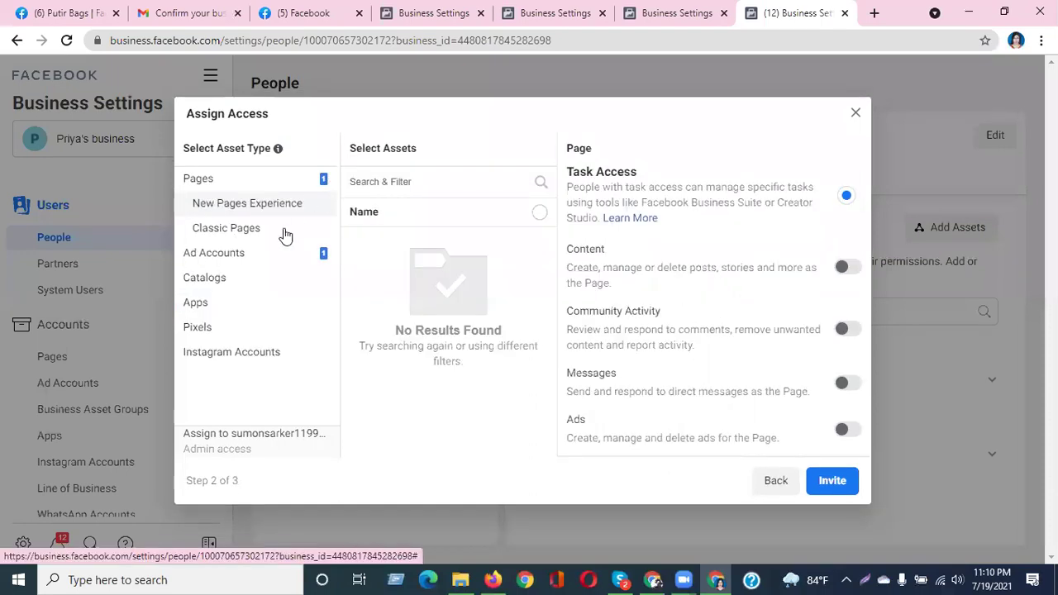
pyautogui.click(263, 253)
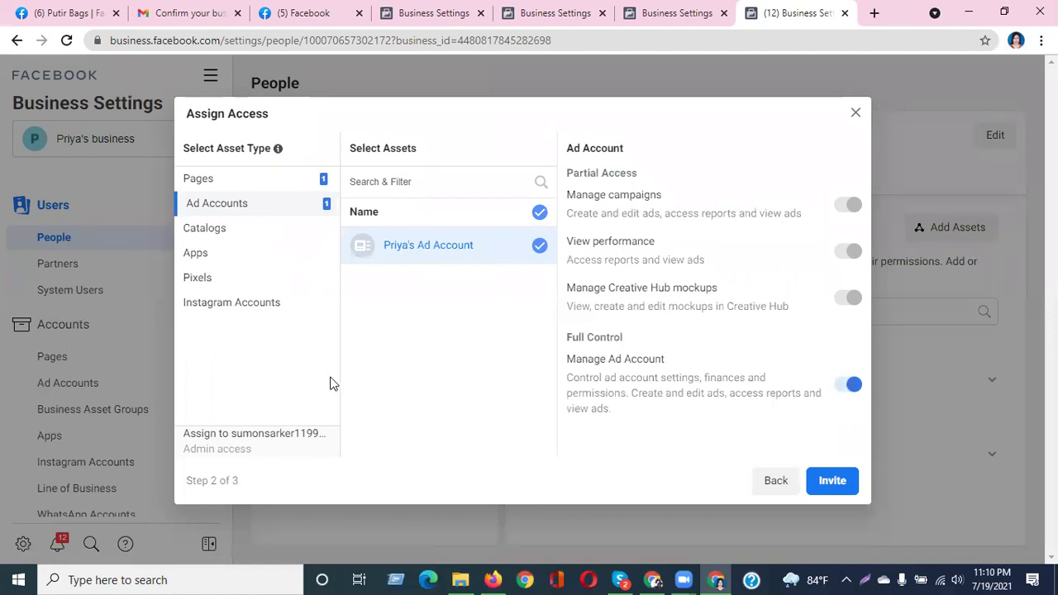
# Send the invitation, dismiss the Invitation Sent confirmation, and switch to the Gmail window
pyautogui.click(833, 482)
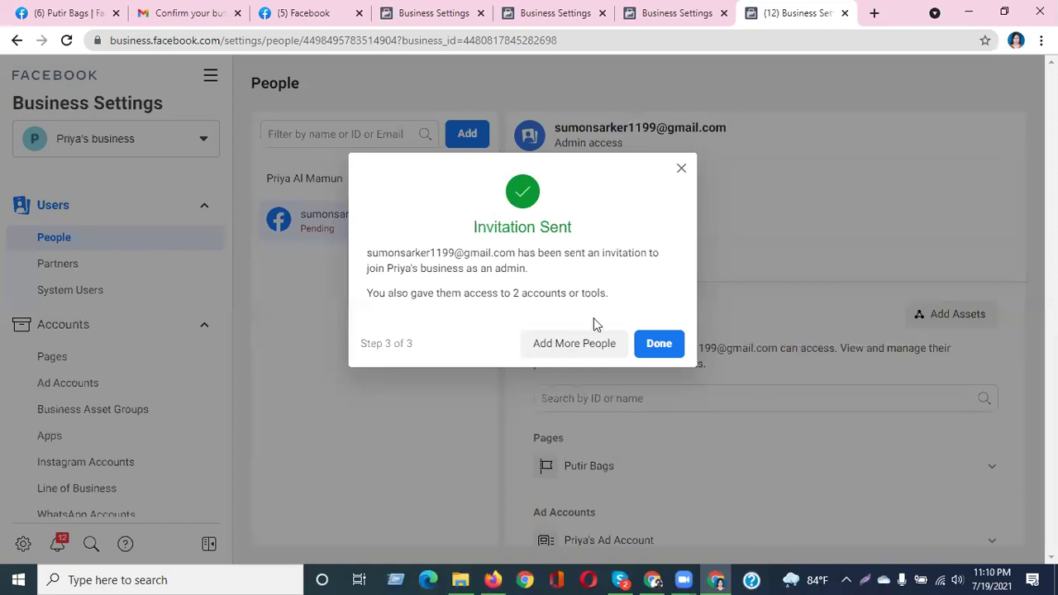
pyautogui.click(661, 344)
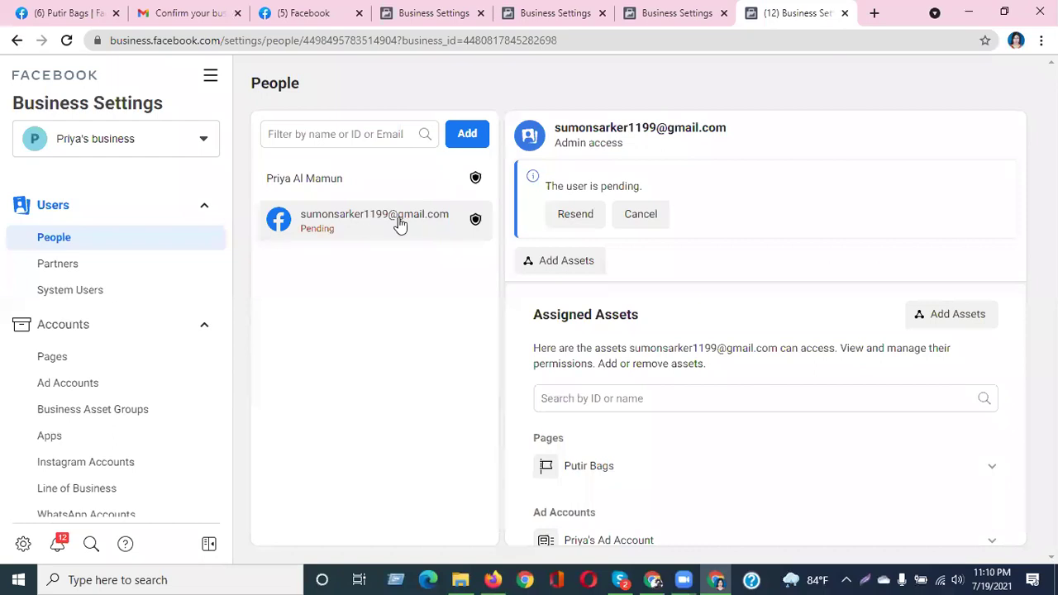
pyautogui.click(654, 580)
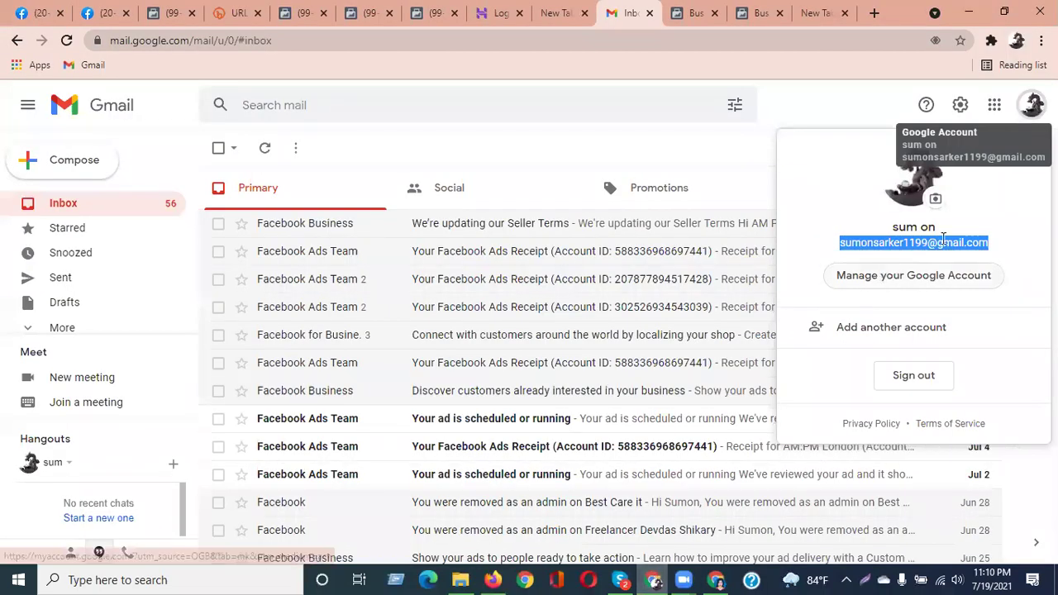
# Dismiss the Google account popup and show the Social tab of the inbox
pyautogui.click(838, 110)
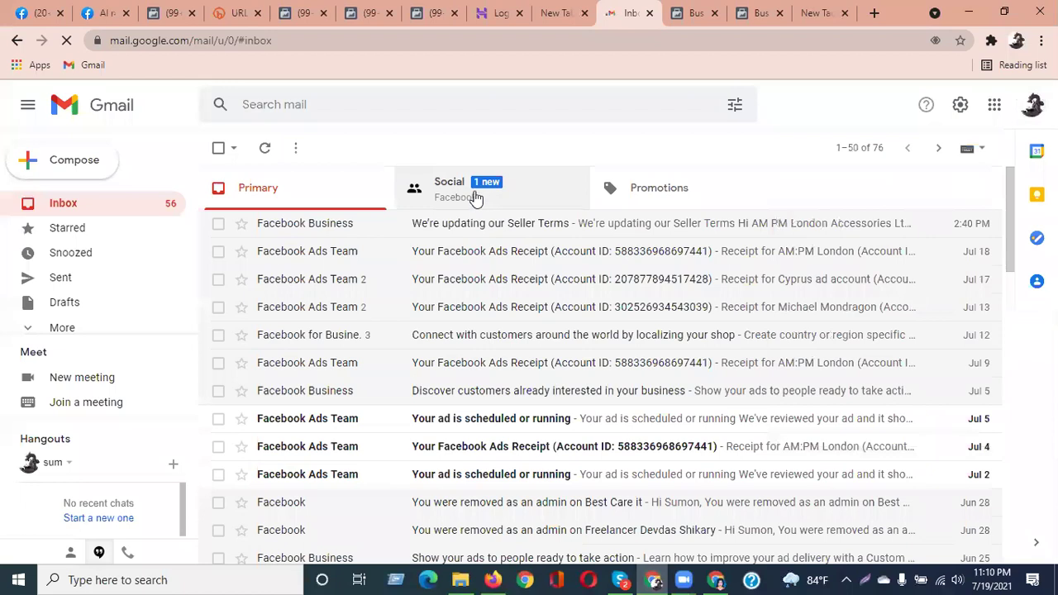
pyautogui.click(451, 201)
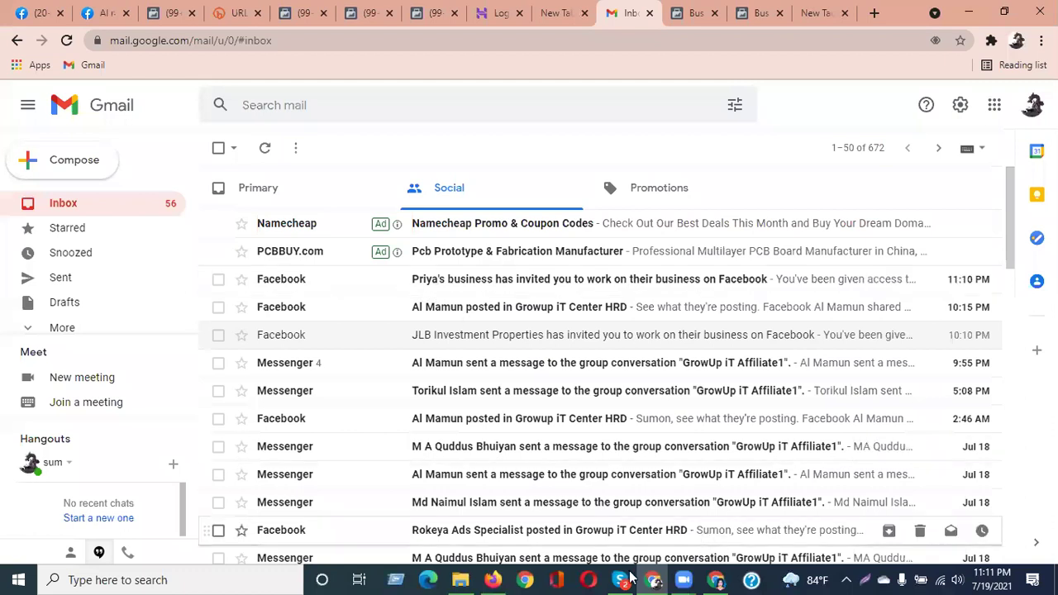
pyautogui.click(716, 580)
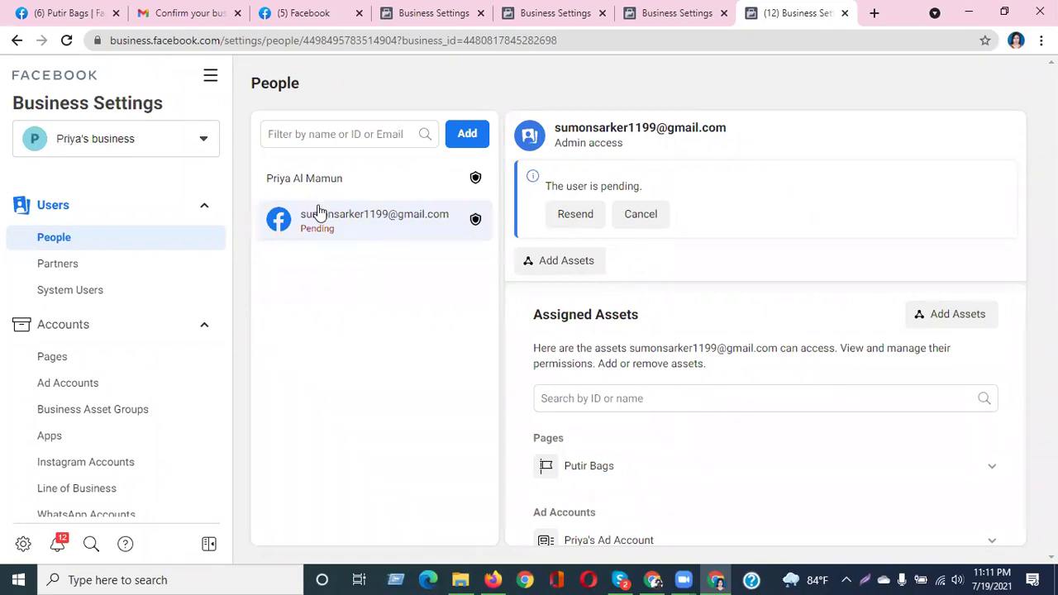
pyautogui.click(659, 579)
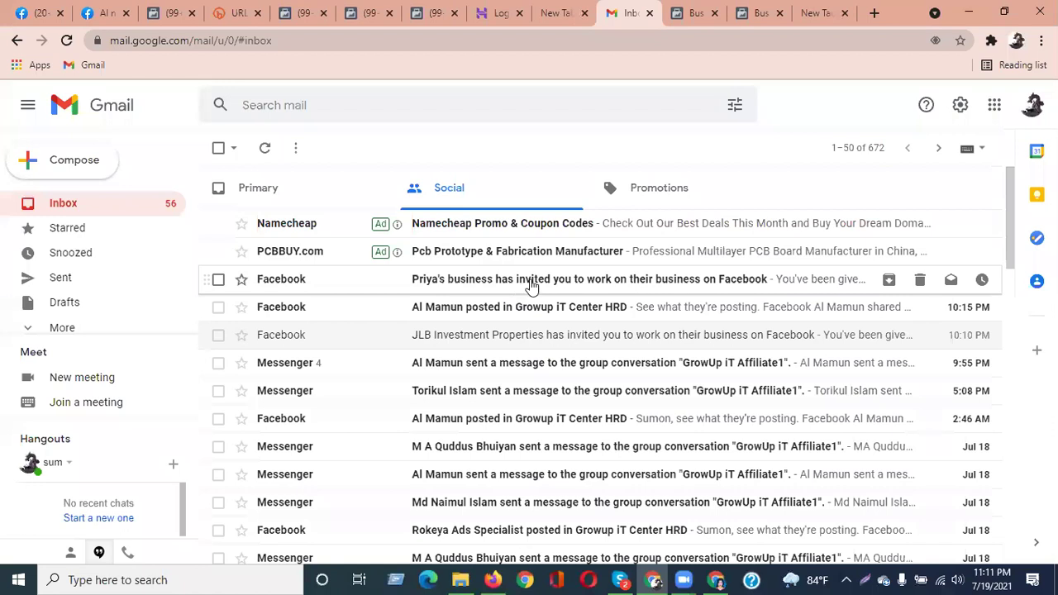
# Open the business invitation email and follow its Get Started link
pyautogui.click(529, 285)
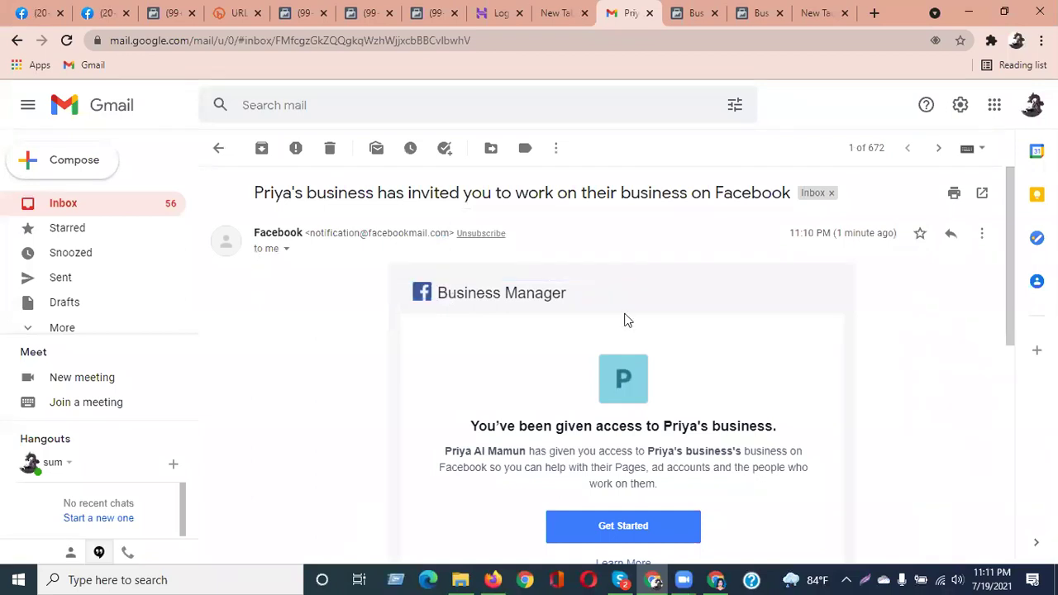
pyautogui.scroll(-2, 624, 321)
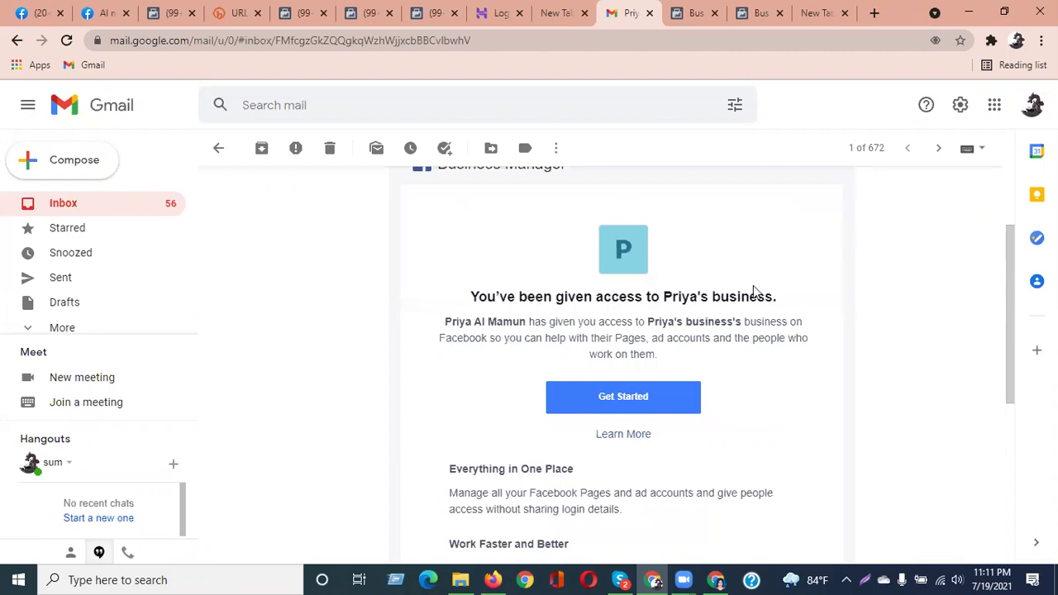
pyautogui.click(618, 402)
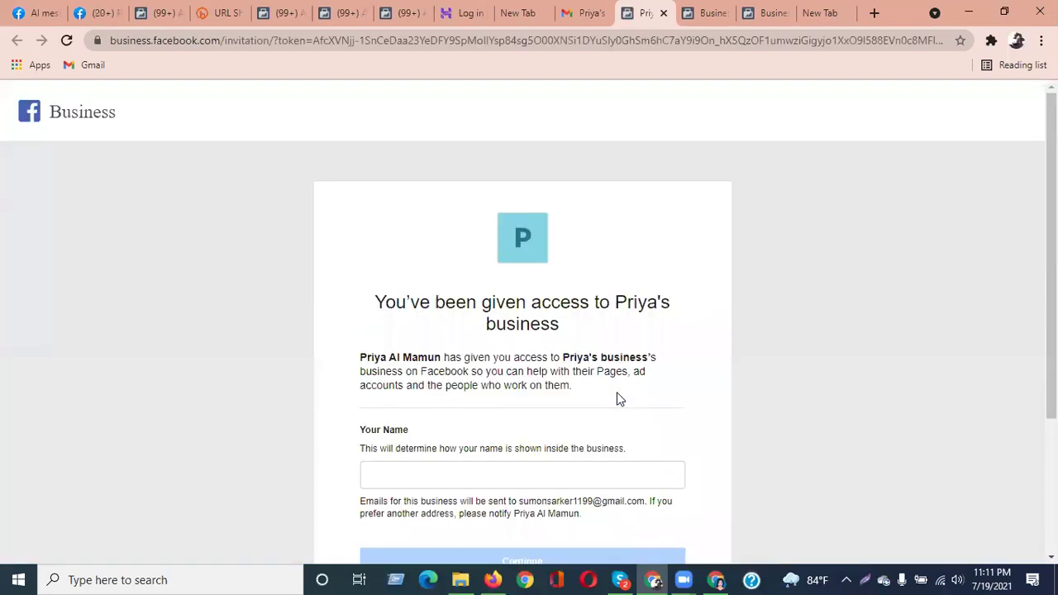
# Enter the invitee's name as the display name and continue to step 2 of 3
pyautogui.click(377, 477)
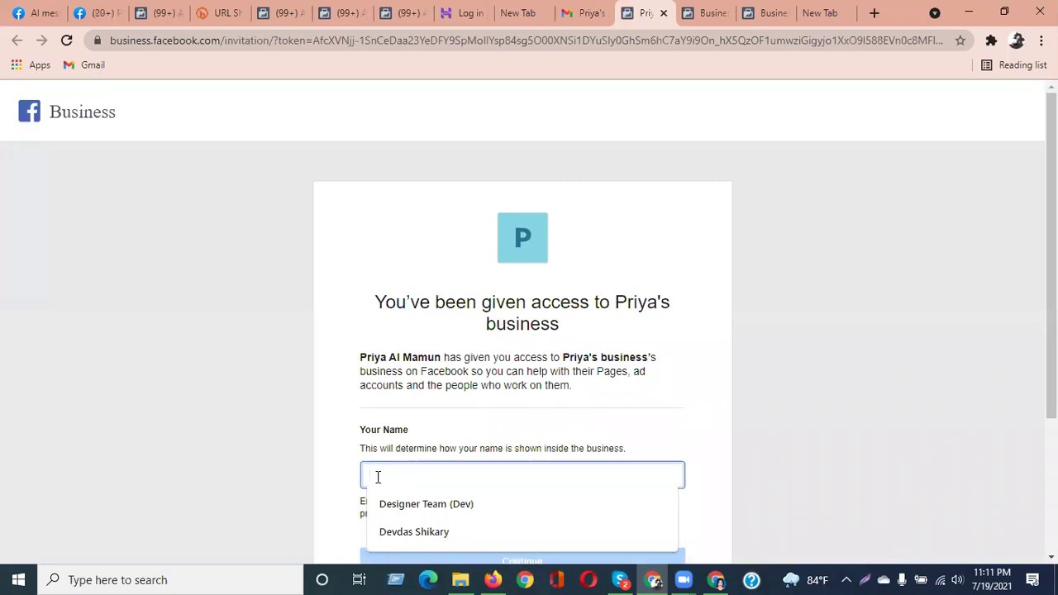
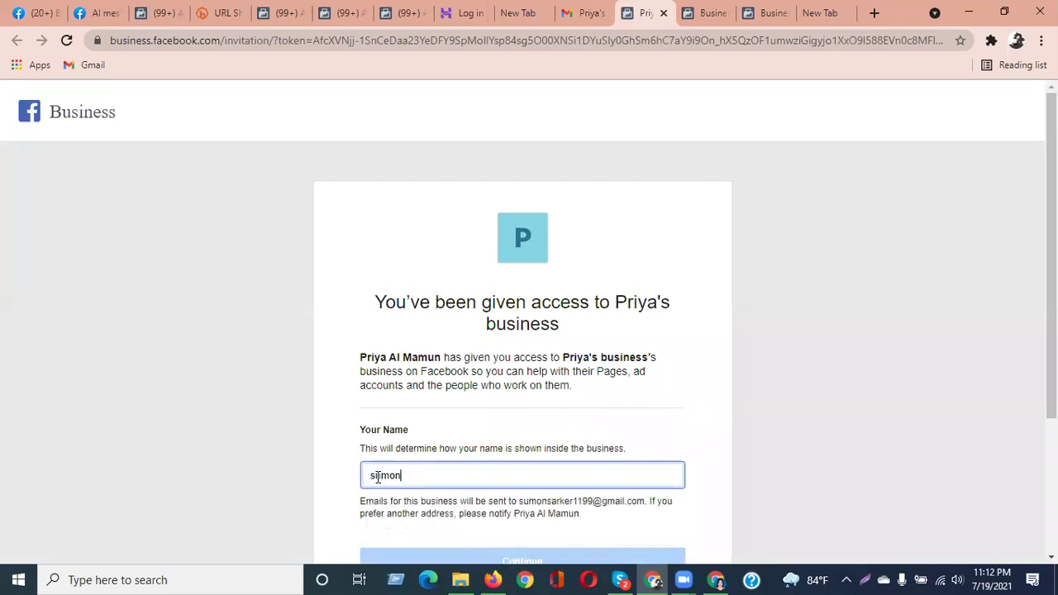
pyautogui.click(741, 447)
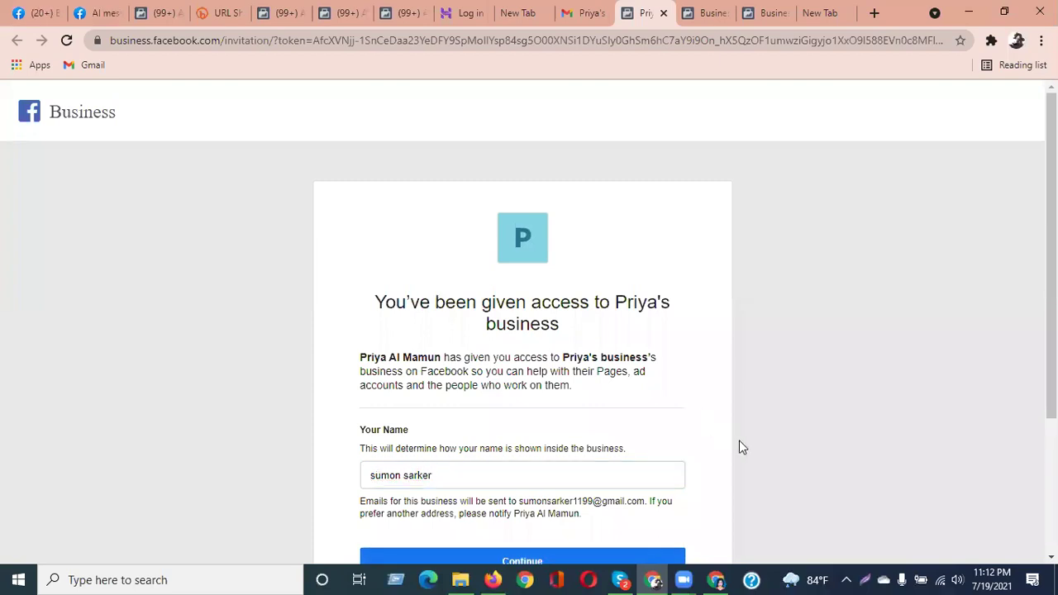
pyautogui.scroll(-2, 739, 447)
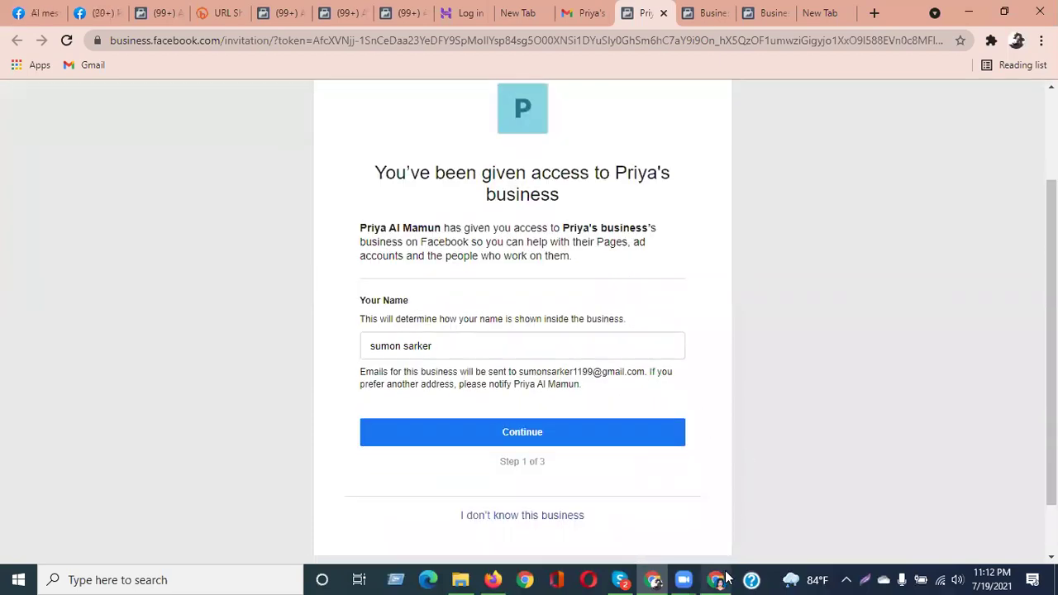
pyautogui.click(719, 579)
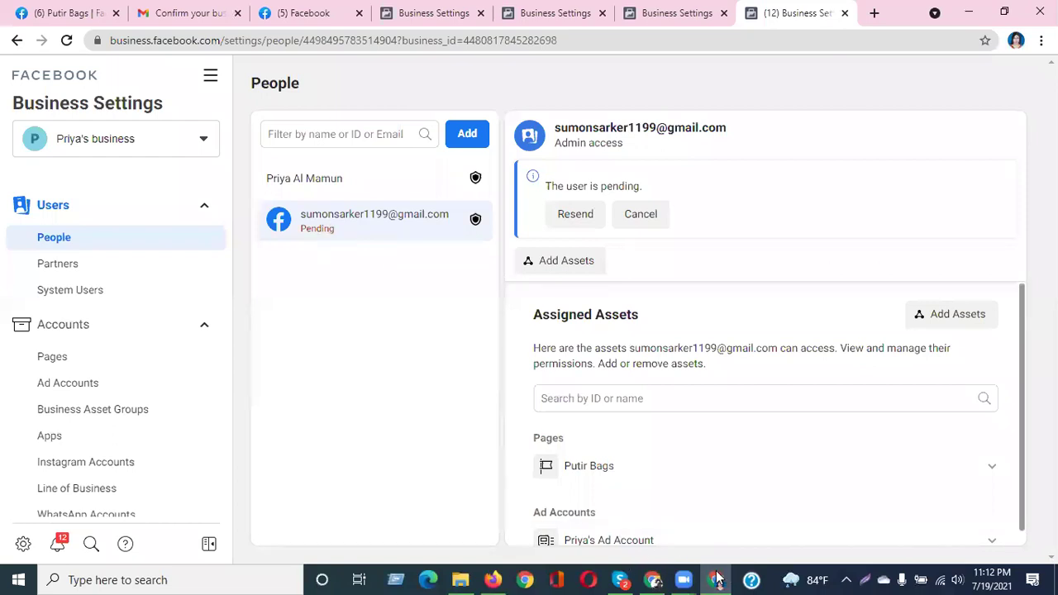
pyautogui.click(718, 579)
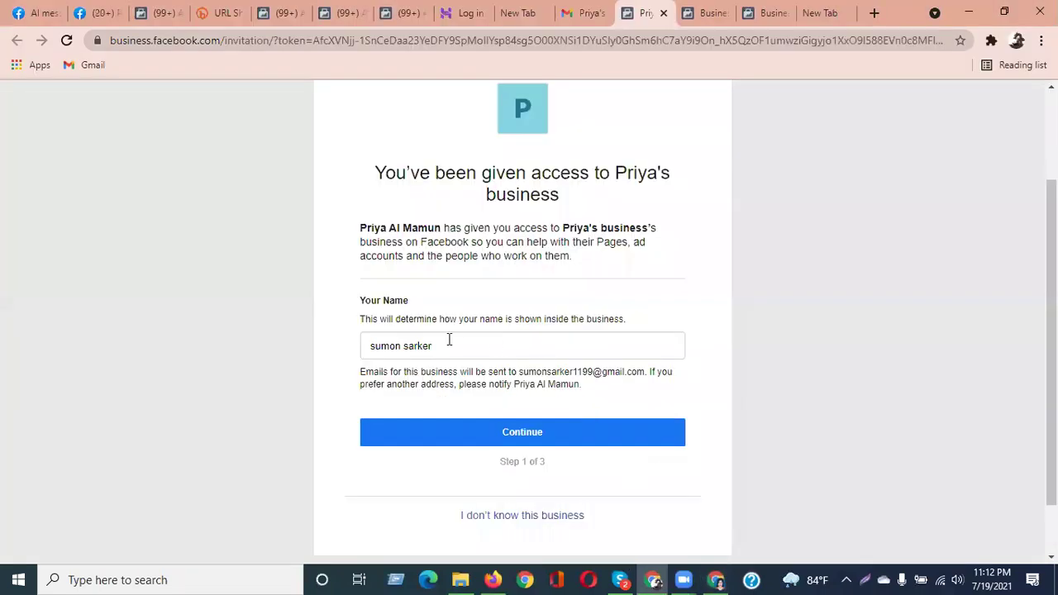
pyautogui.click(534, 441)
pyautogui.scroll(-3, 634, 360)
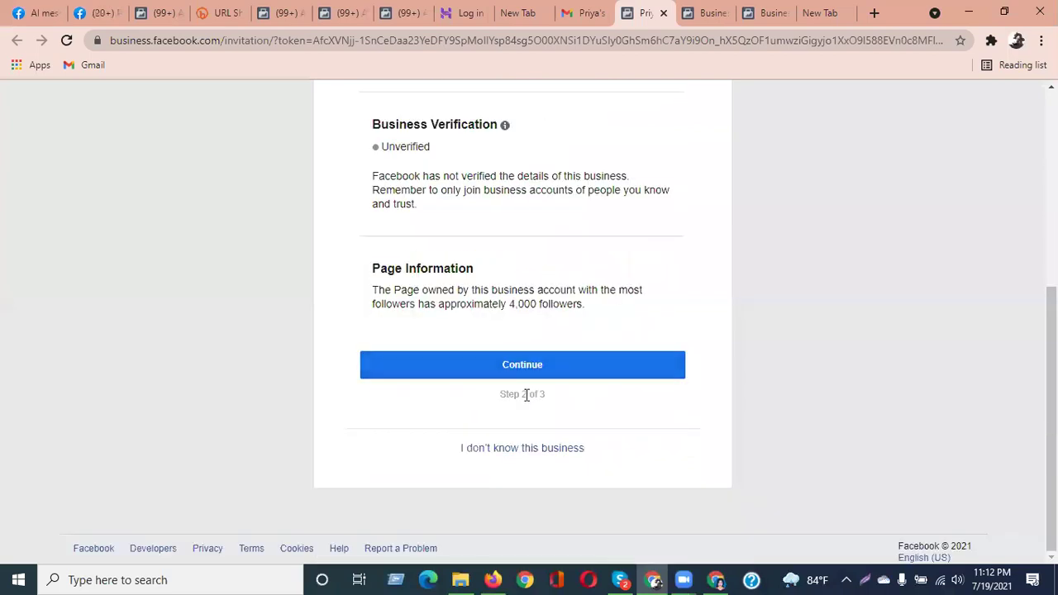
# Continue past Review Business Information and click Accept Invitation on step 3 of 3
pyautogui.scroll(3, 463, 363)
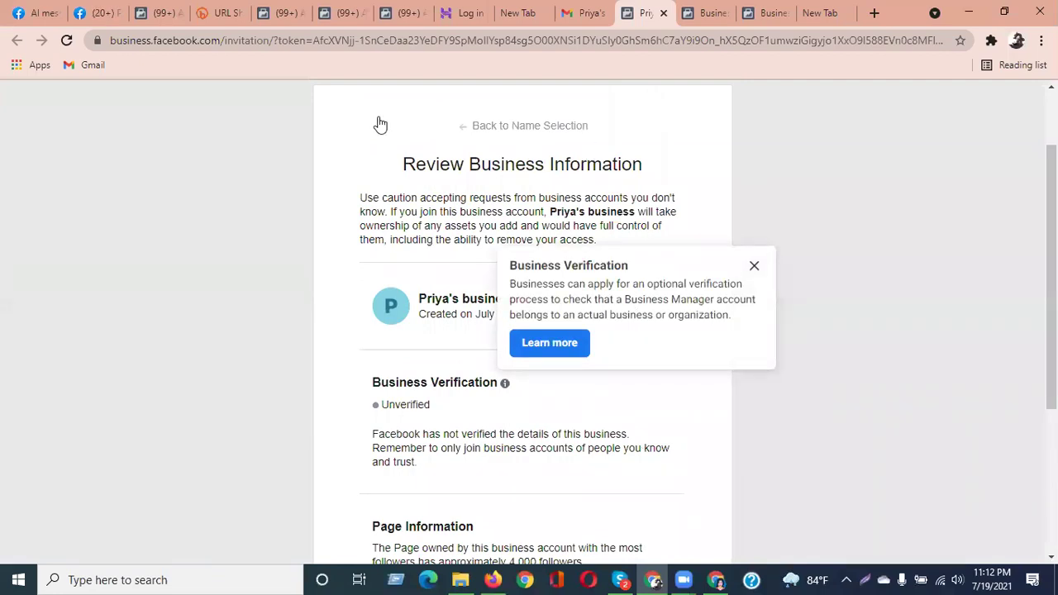
pyautogui.scroll(-3, 495, 462)
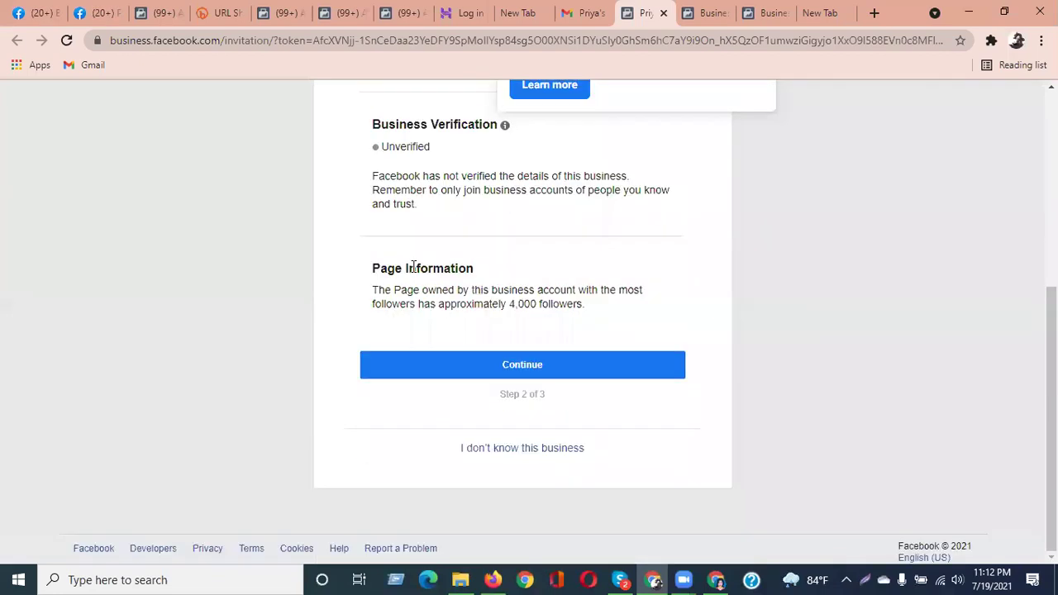
pyautogui.click(538, 372)
pyautogui.scroll(4, 823, 510)
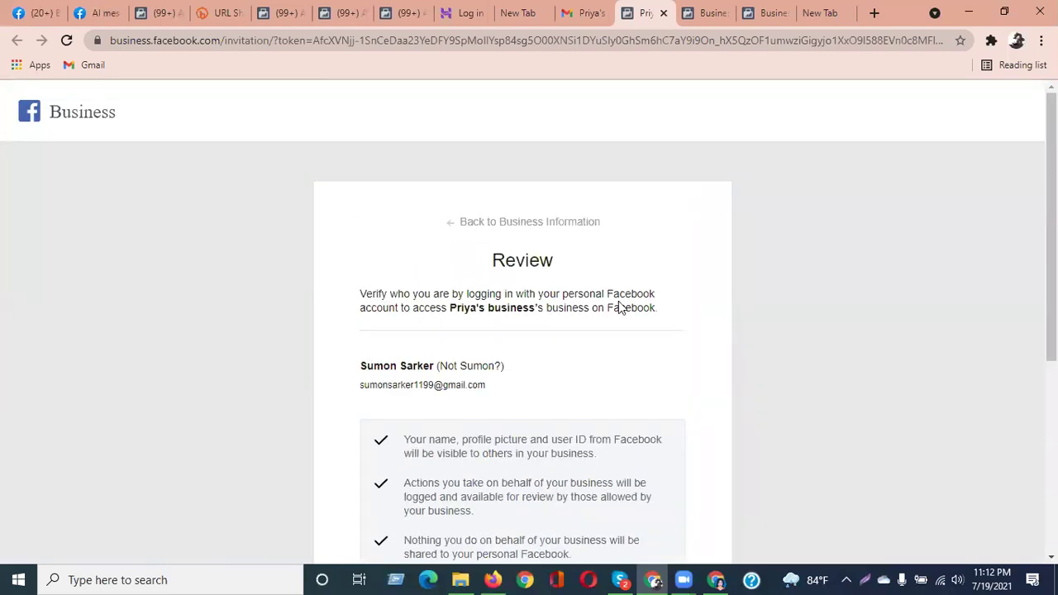
pyautogui.scroll(-5, 599, 402)
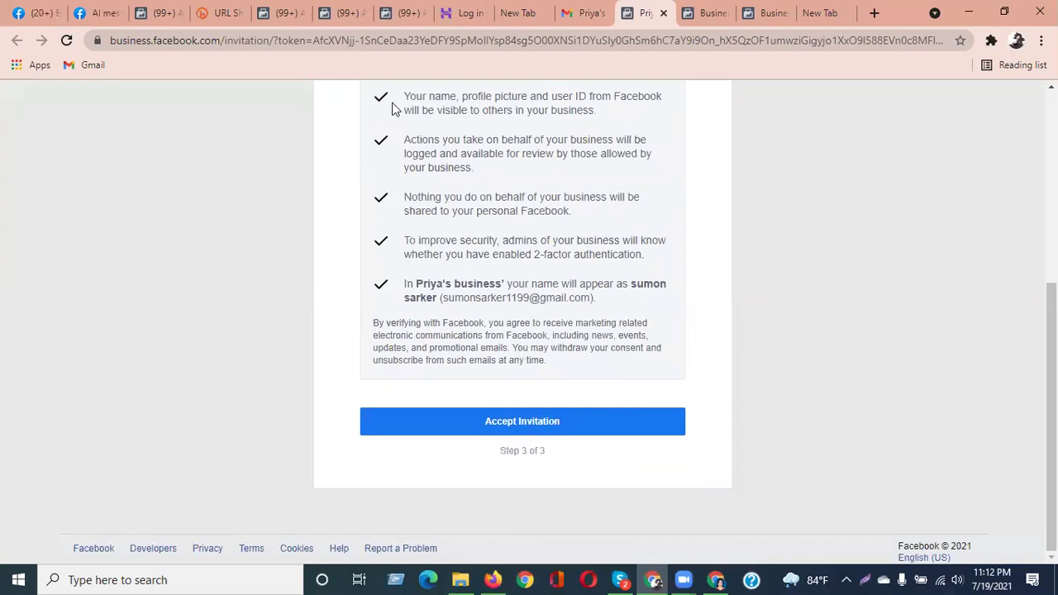
pyautogui.click(511, 426)
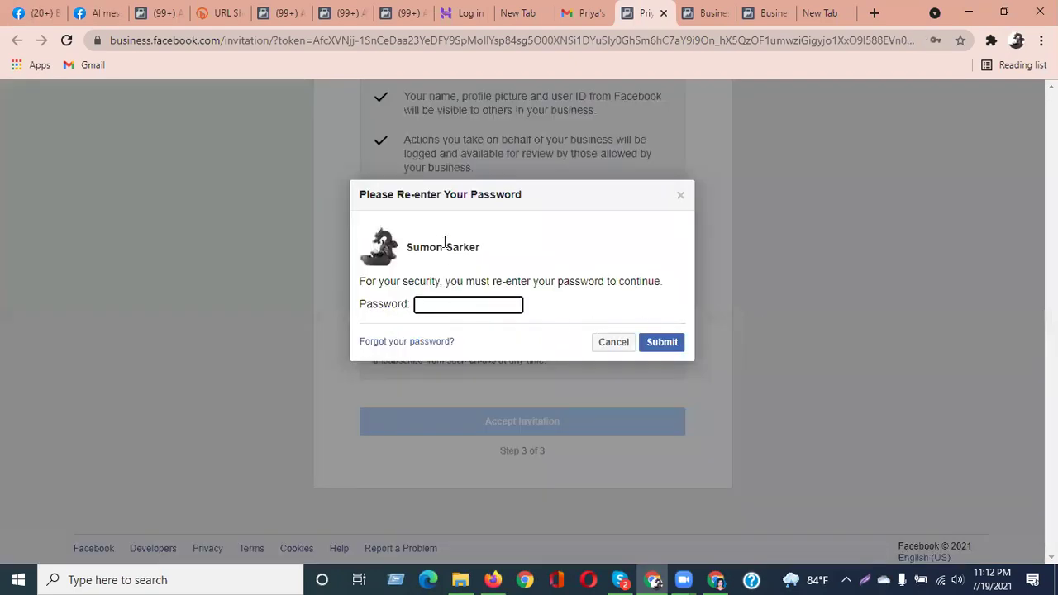
# Fill in the saved account password in the re-entry prompt and submit it
pyautogui.moveTo(410, 244)
pyautogui.mouseDown()
pyautogui.moveTo(484, 248)
pyautogui.moveTo(408, 248)
pyautogui.moveTo(416, 259)
pyautogui.mouseUp()
pyautogui.click(483, 250)
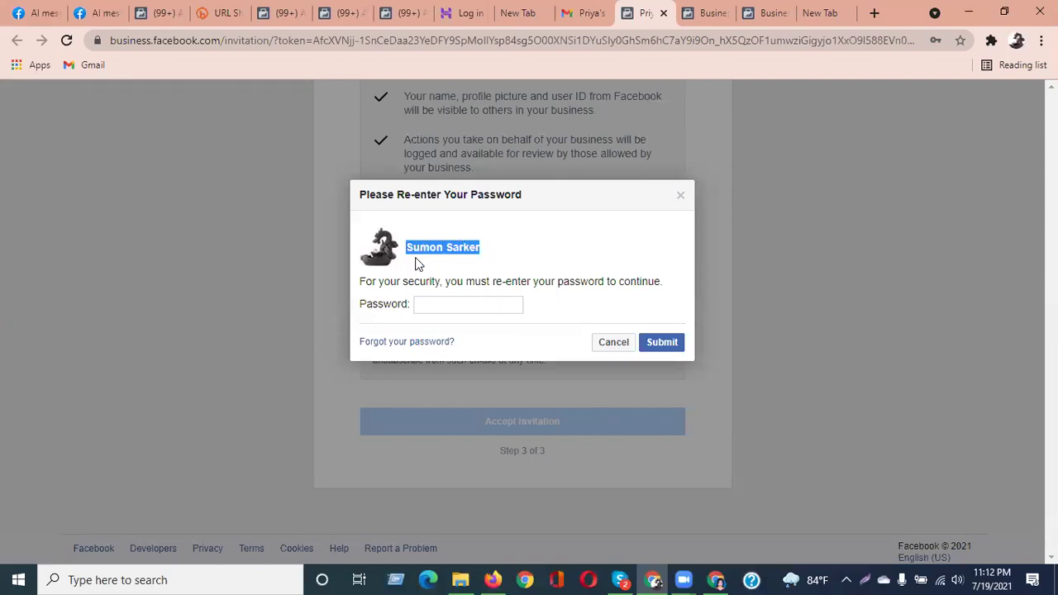
pyautogui.click(445, 303)
pyautogui.click(490, 342)
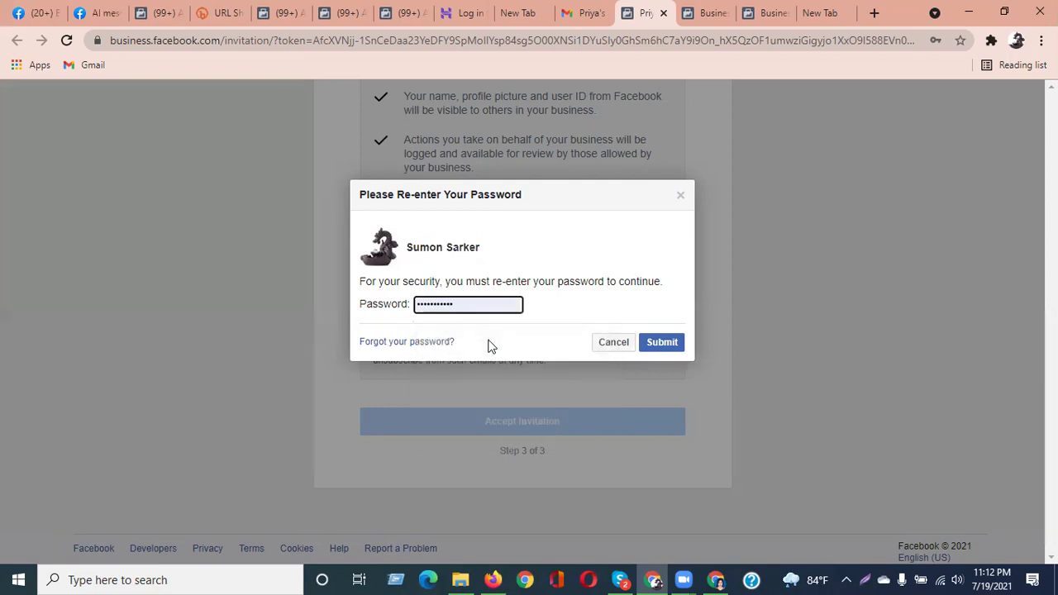
pyautogui.click(663, 343)
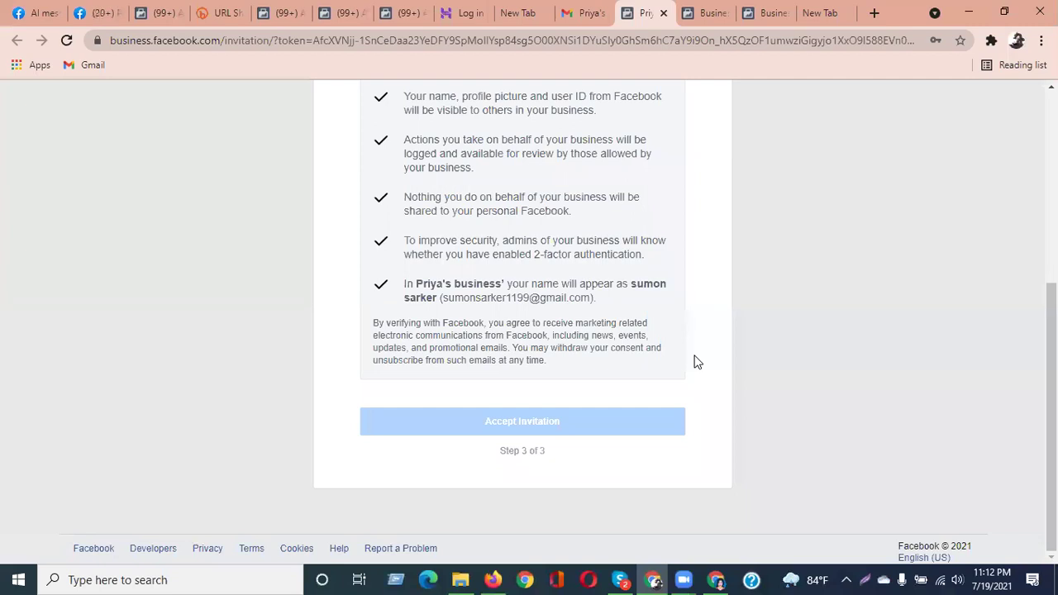
# Reload with F5 to reach the business home, then switch to the Facebook Page Roles tab
pyautogui.press('F5')
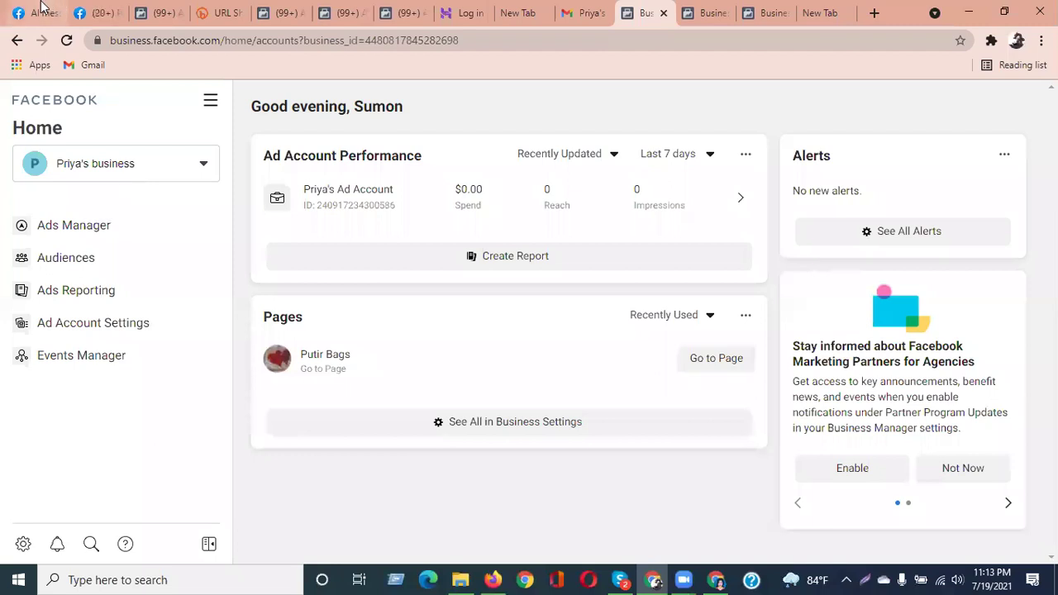
pyautogui.click(34, 12)
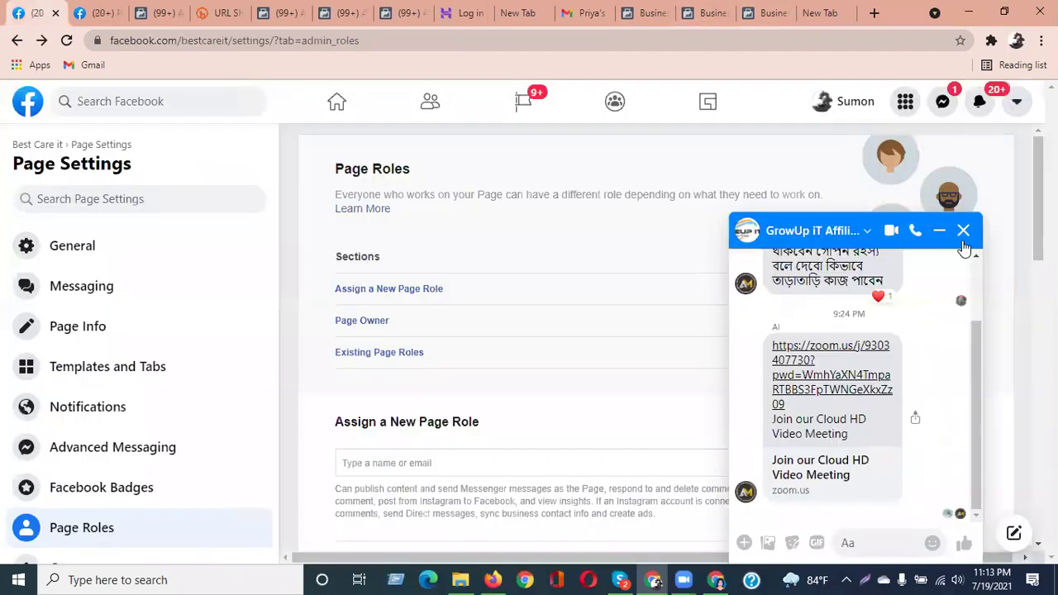
# Close the Messenger chat and cycle through the open tabs, ending on JLB Investment Properties' Pages settings
pyautogui.click(963, 230)
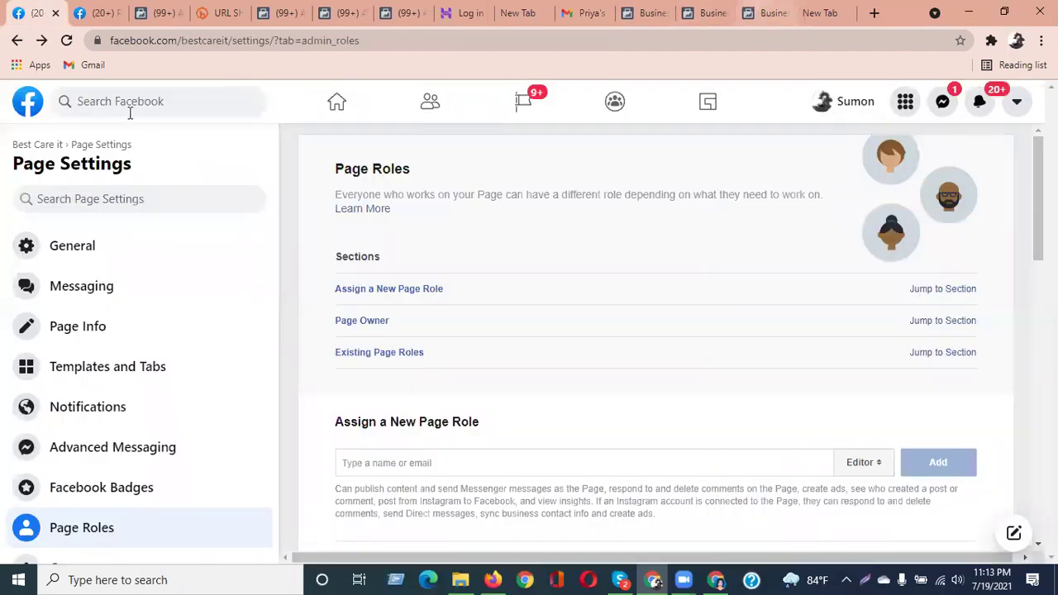
pyautogui.click(27, 110)
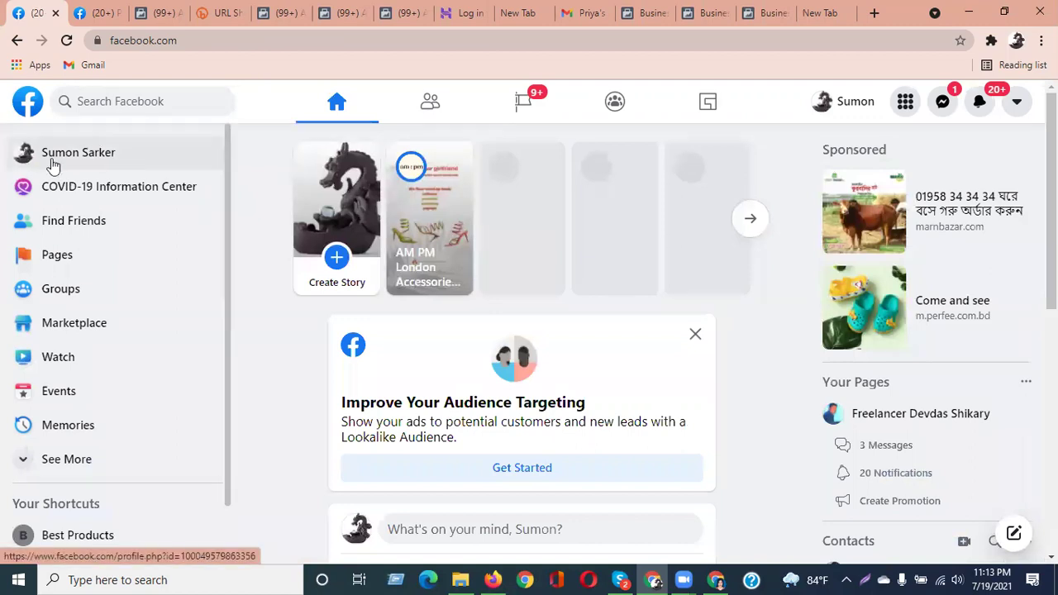
pyautogui.click(764, 12)
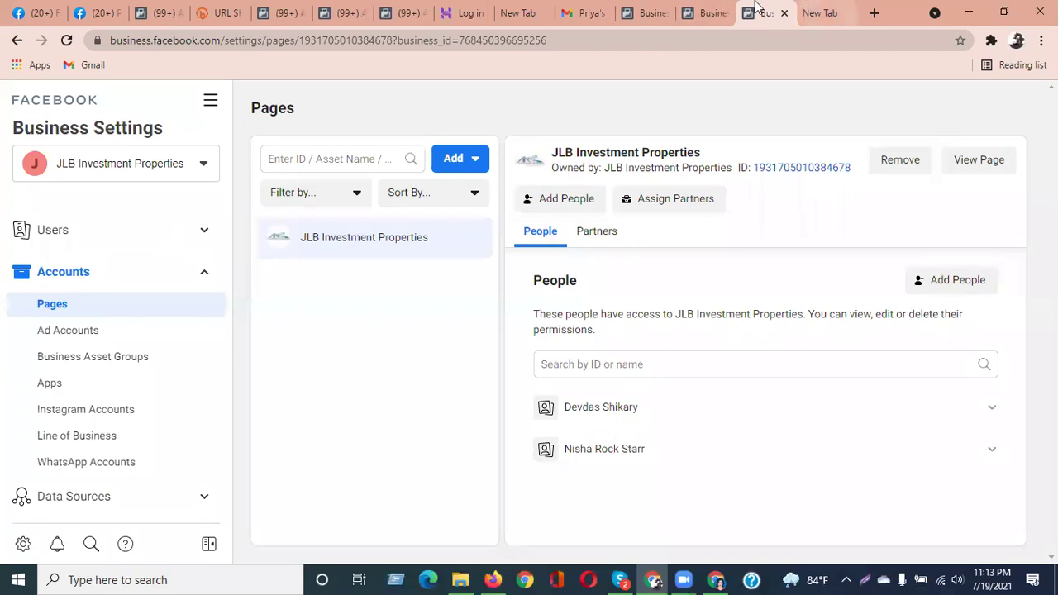
pyautogui.click(701, 10)
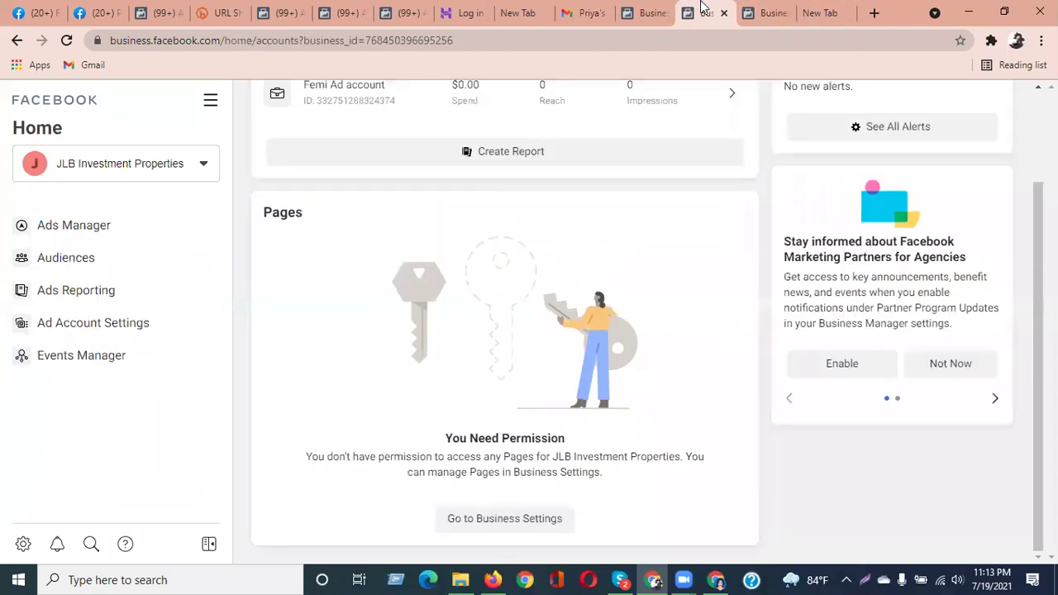
pyautogui.click(843, 7)
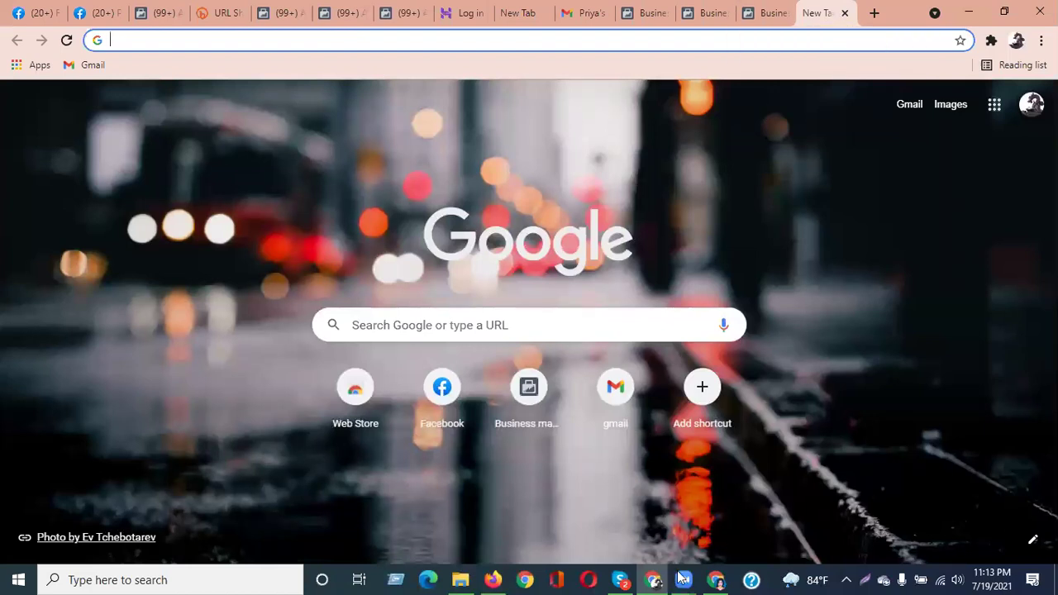
pyautogui.click(764, 10)
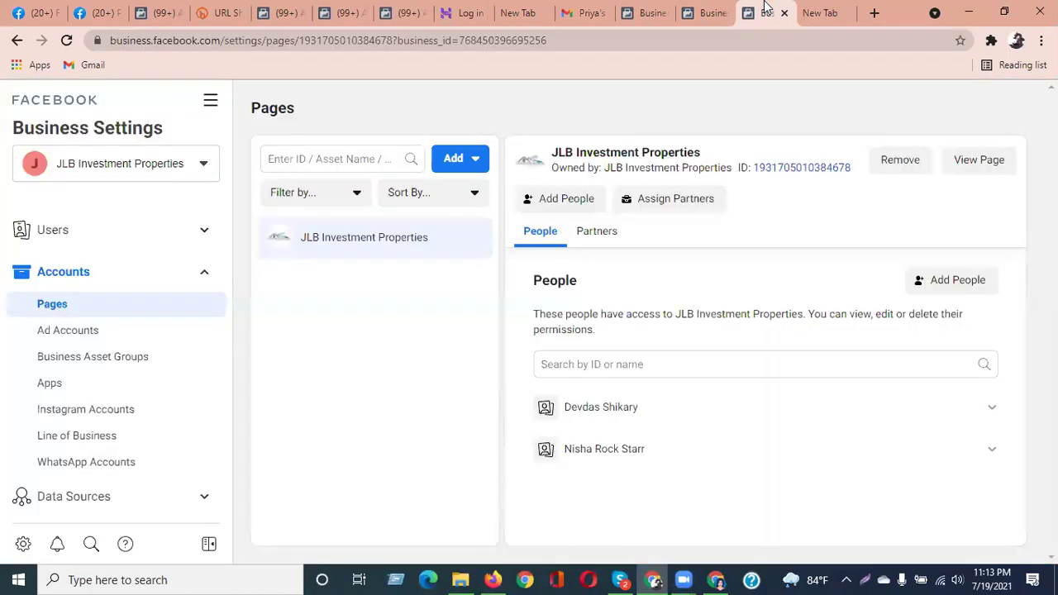
# Show the invited business's home, highlighting the ad account at $0.00 spend and the Putir Bags Pages card
pyautogui.click(653, 10)
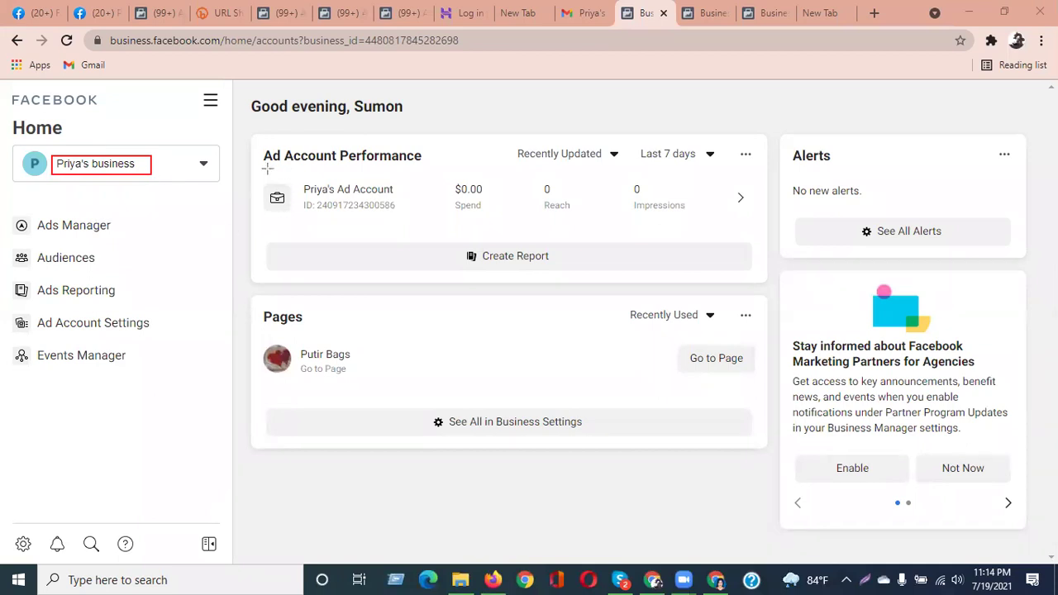
pyautogui.moveTo(306, 149)
pyautogui.mouseDown()
pyautogui.moveTo(466, 232)
pyautogui.moveTo(549, 241)
pyautogui.mouseUp()
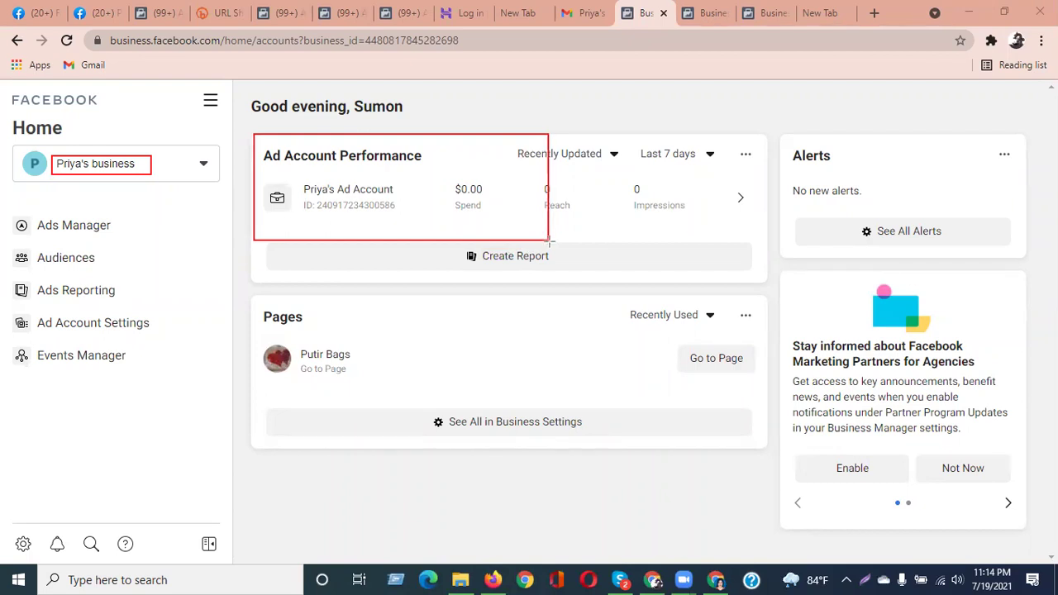
pyautogui.moveTo(249, 298)
pyautogui.mouseDown()
pyautogui.moveTo(335, 340)
pyautogui.moveTo(724, 421)
pyautogui.mouseUp()
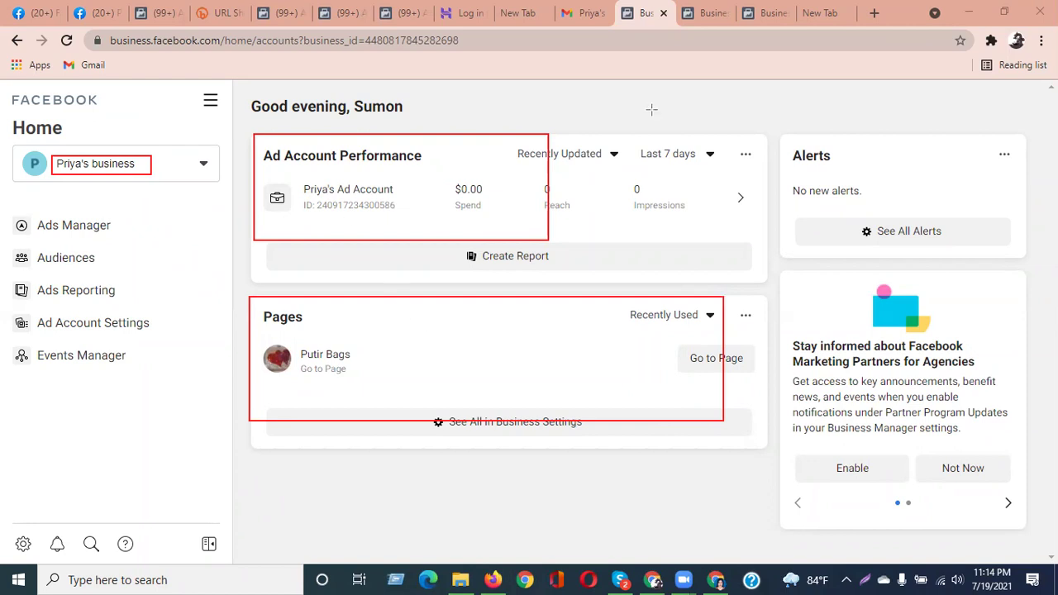
pyautogui.press('e')
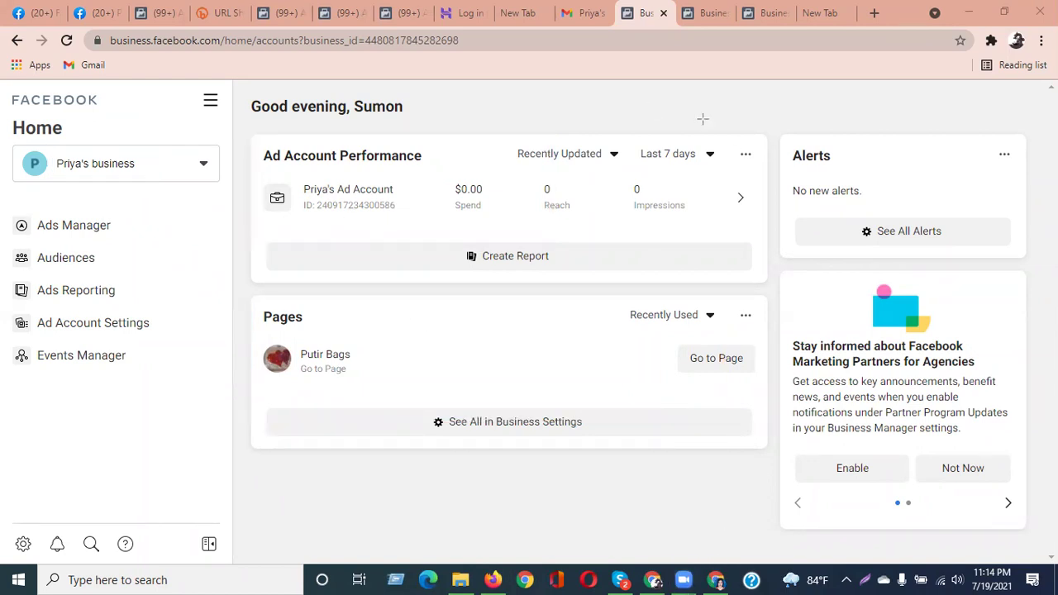
# Reload the admin's Business Settings People page so it lists two people, including the new member
pyautogui.click(715, 579)
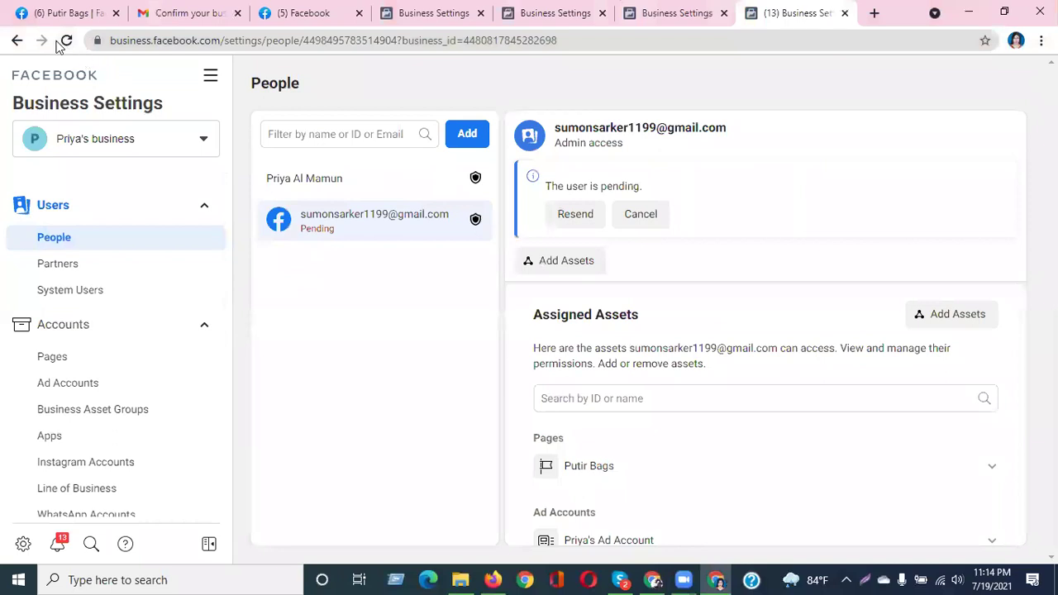
pyautogui.click(66, 40)
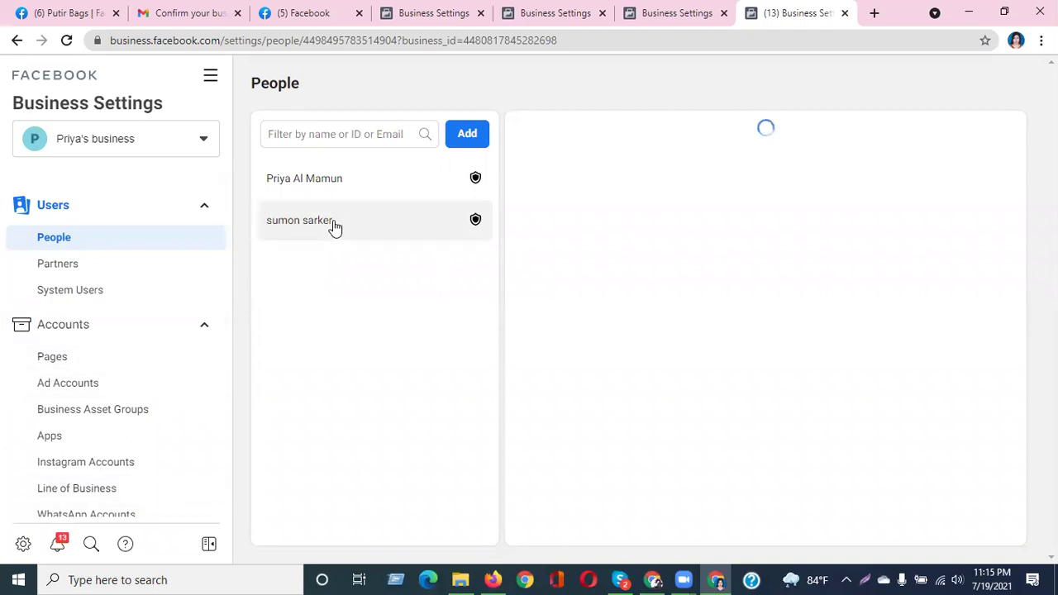
# Go from the Business Manager home to Business Settings via All Tools, landing on Users > People
pyautogui.click(653, 580)
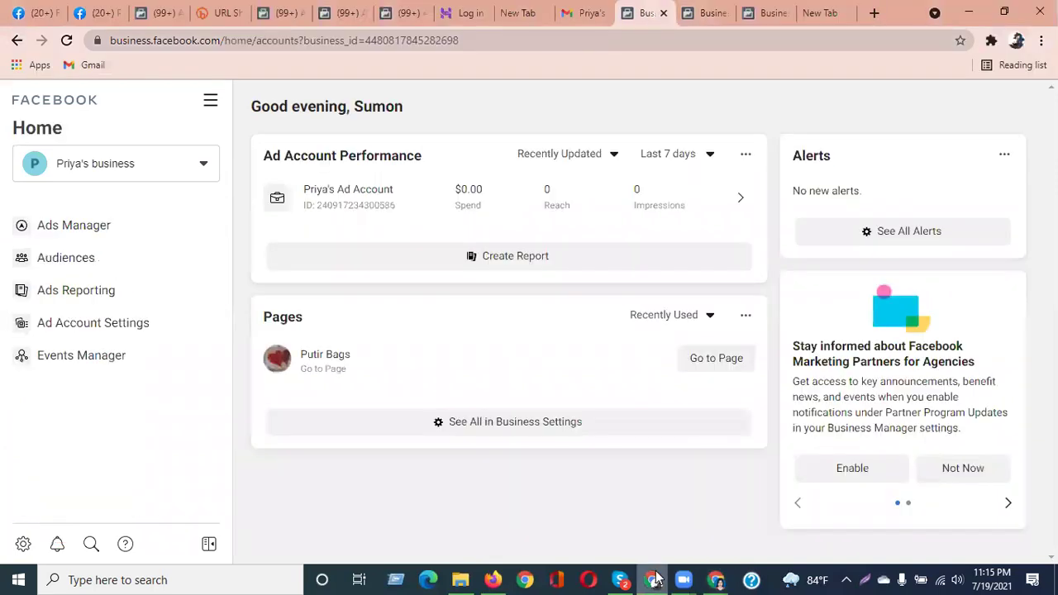
pyautogui.click(211, 102)
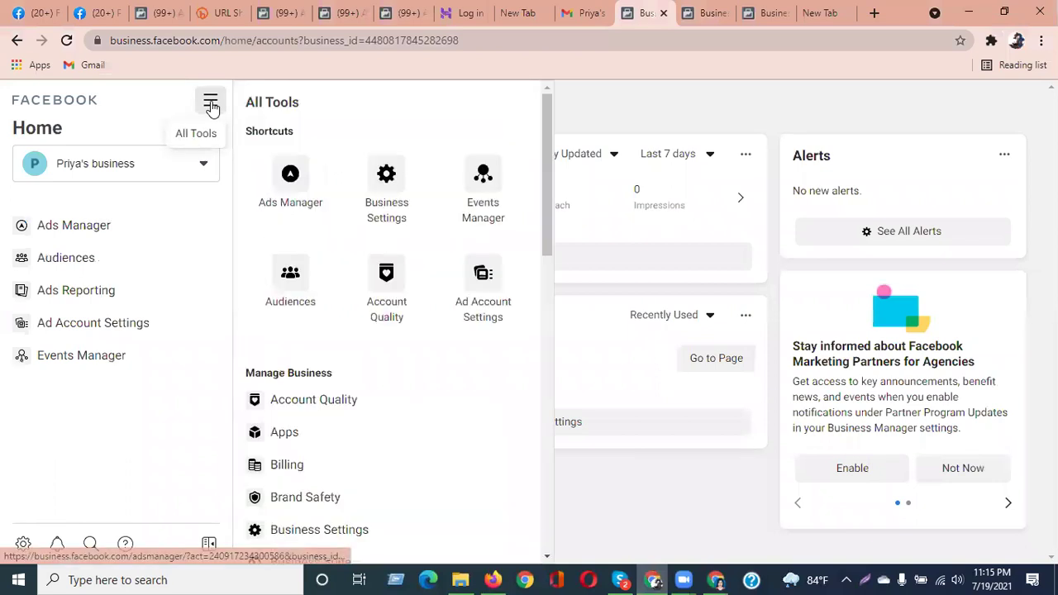
pyautogui.click(369, 191)
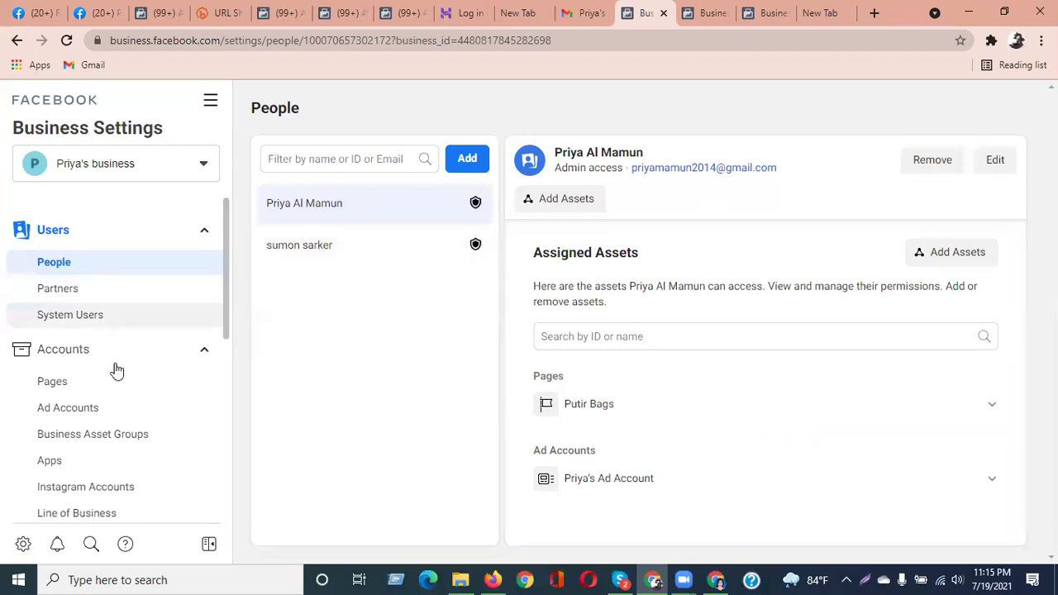
# Review the Pages and Ad Accounts settings, then choose View Payment Methods for the ad account
pyautogui.click(86, 393)
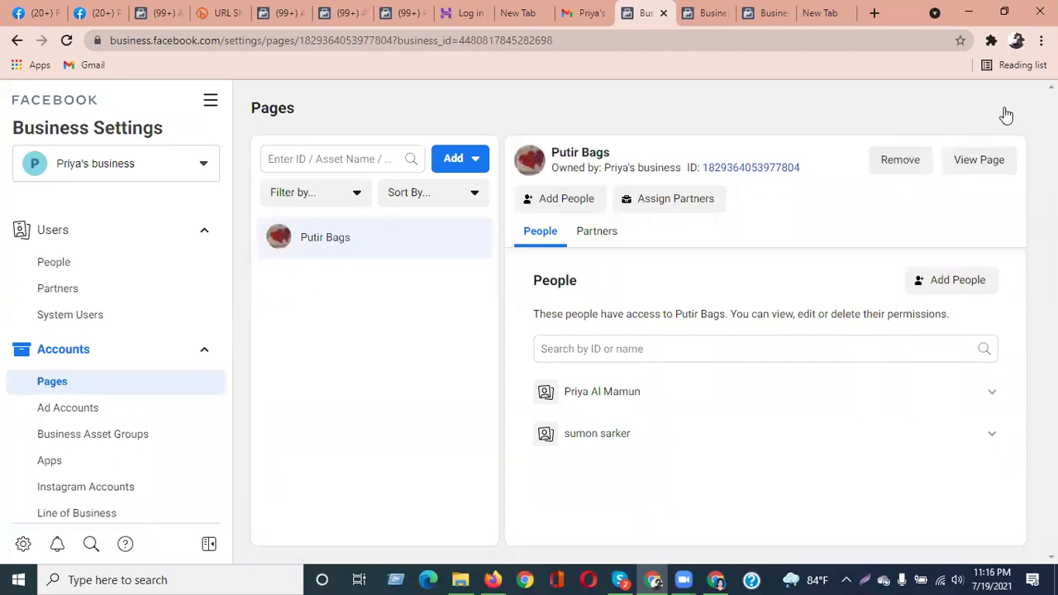
pyautogui.click(112, 410)
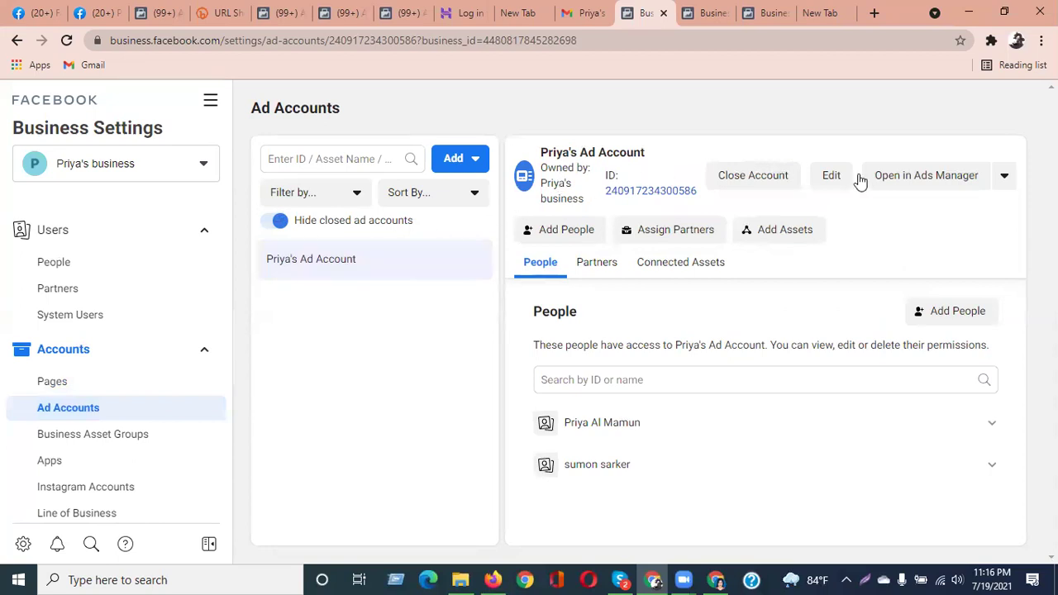
pyautogui.click(1005, 180)
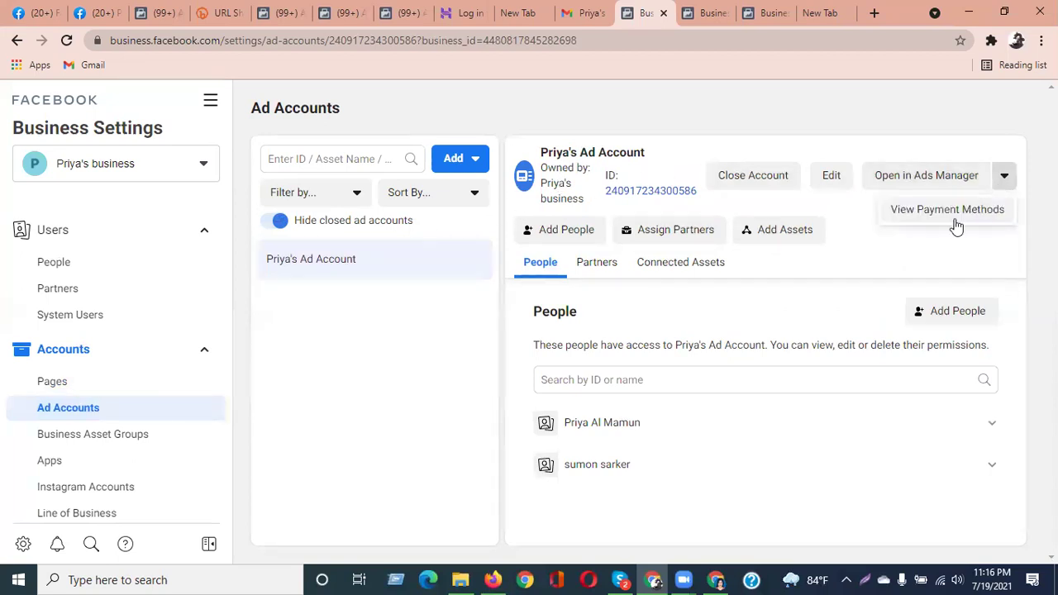
pyautogui.click(956, 225)
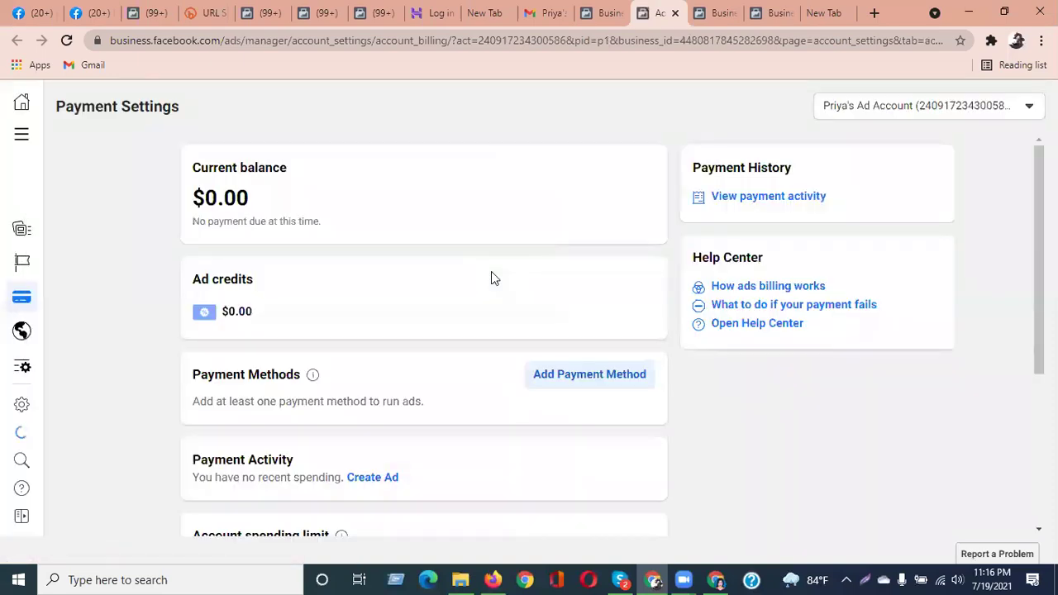
# Look over the ad account's Payment Settings page and its payment method reminder
pyautogui.scroll(-3, 324, 331)
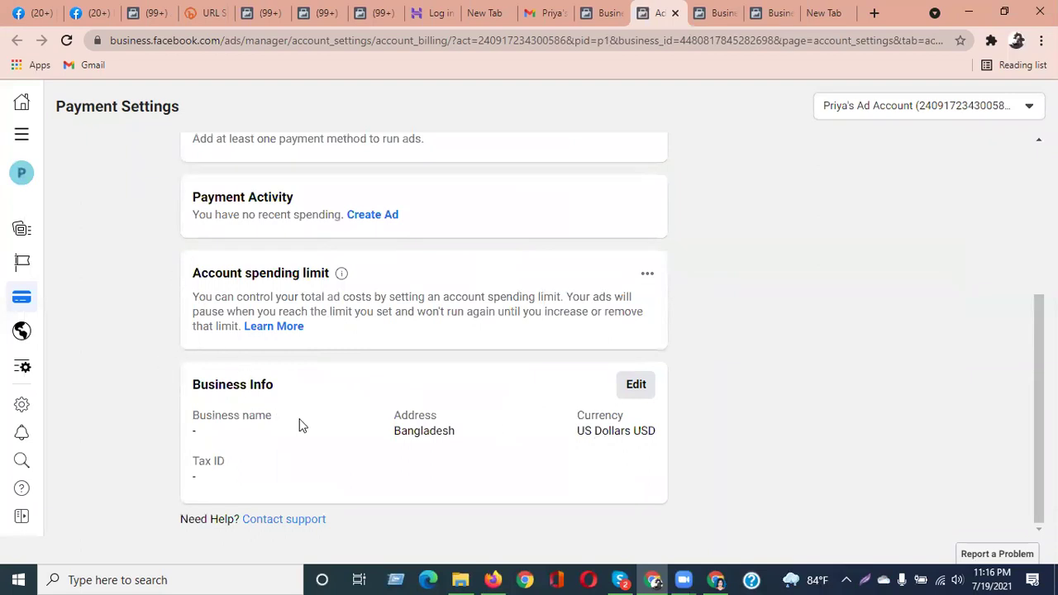
pyautogui.scroll(3, 506, 436)
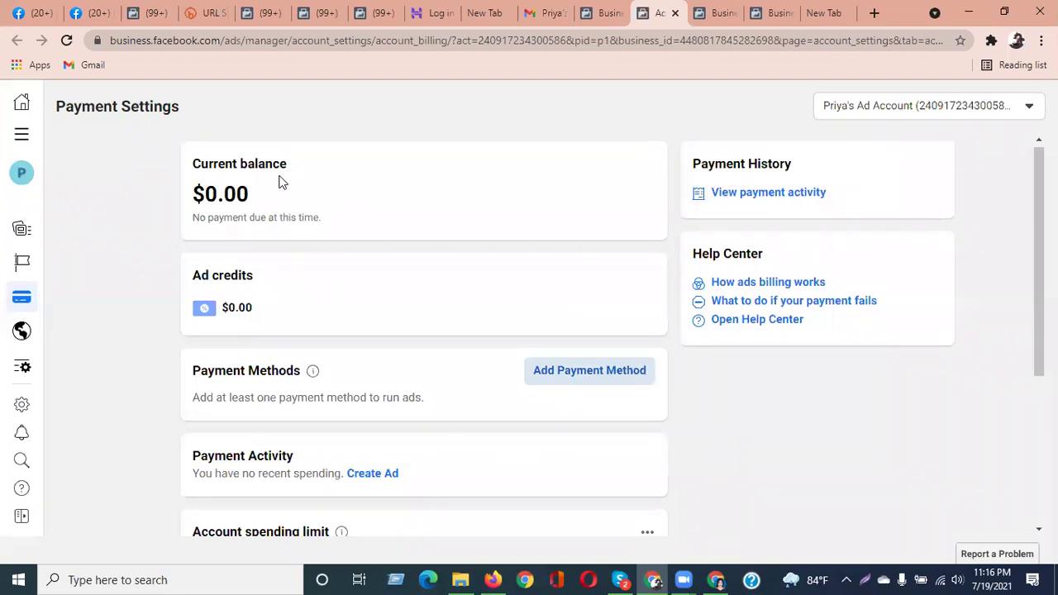
pyautogui.click(229, 36)
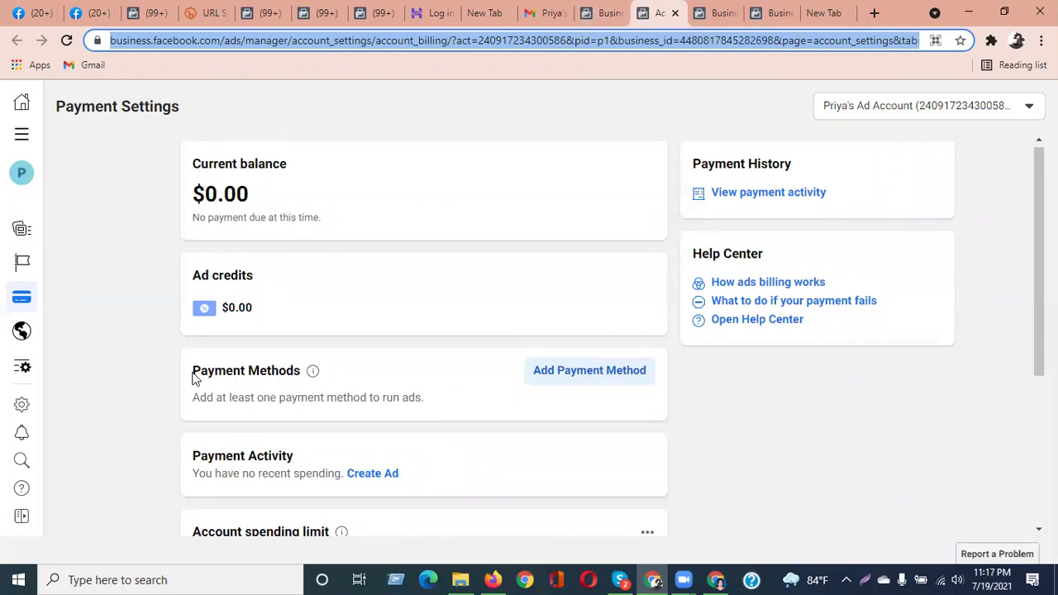
pyautogui.moveTo(207, 397); pyautogui.dragTo(427, 402)
# Open and cancel the Add Payment Method form, then return to the Ad Accounts settings tab
pyautogui.click(592, 372)
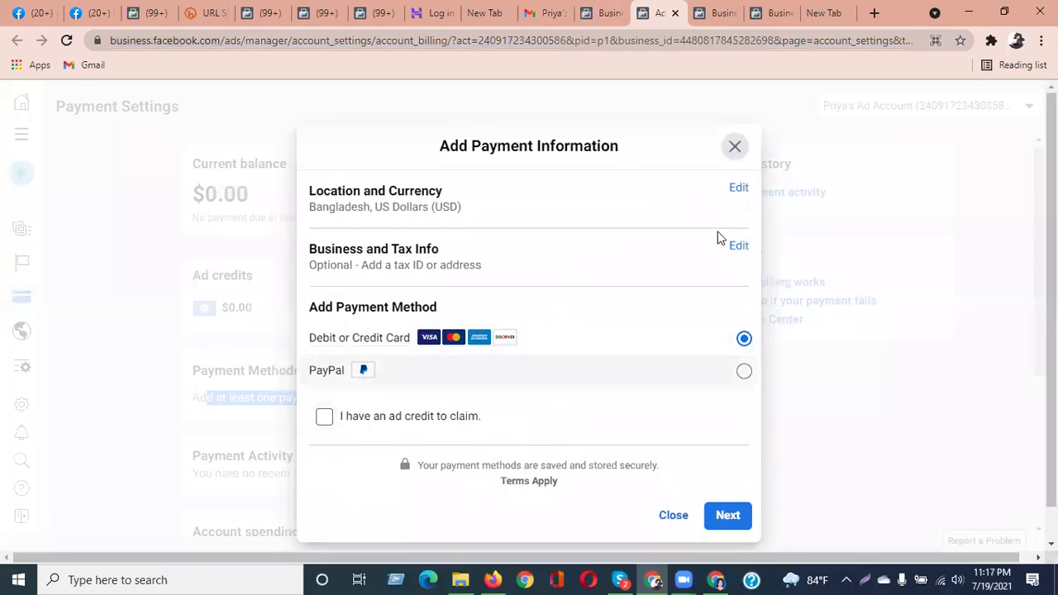
pyautogui.click(734, 146)
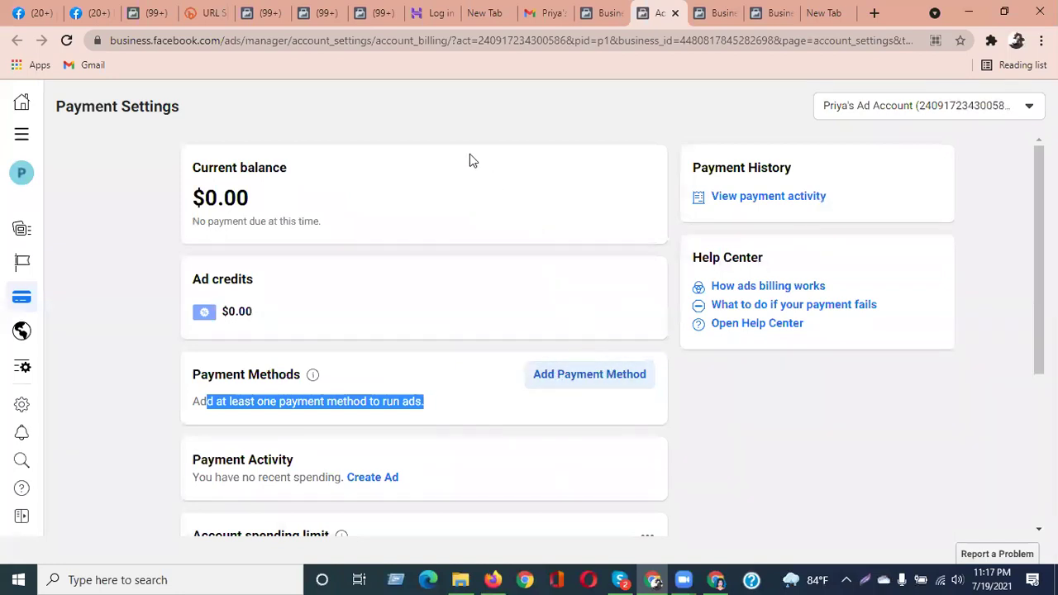
pyautogui.click(488, 101)
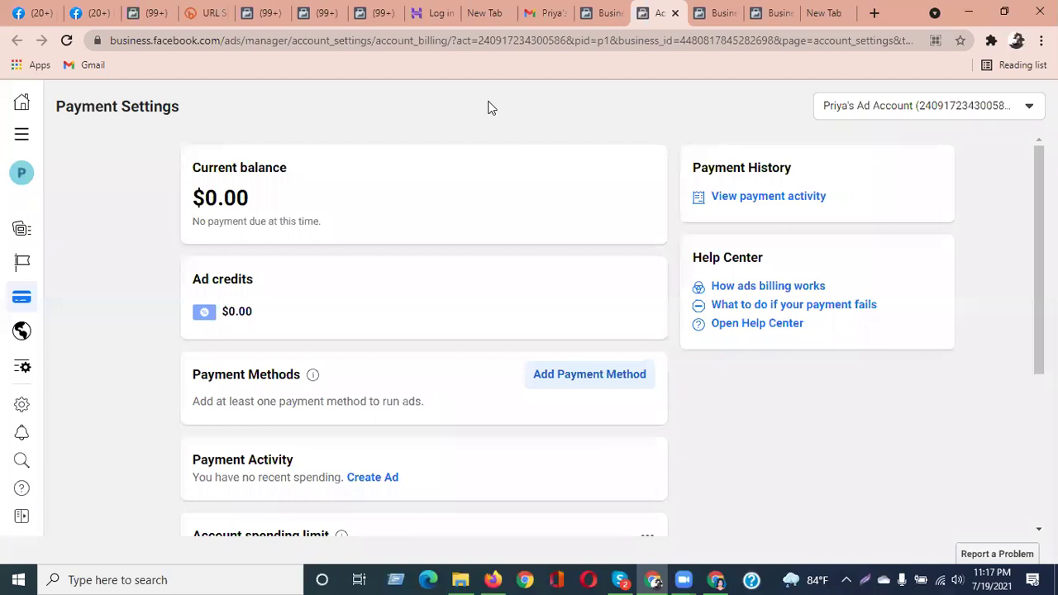
pyautogui.hotkey('ctrl', 'pageup')
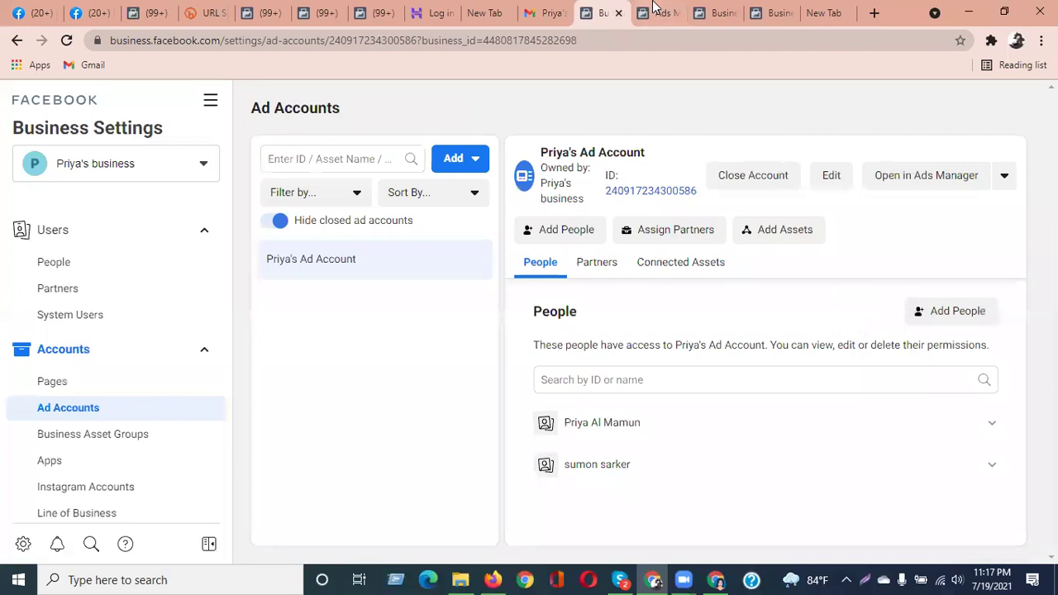
# Close the payment settings tab and show People, where the admin holds Putir Bags and the ad account
pyautogui.click(655, 10)
pyautogui.click(677, 13)
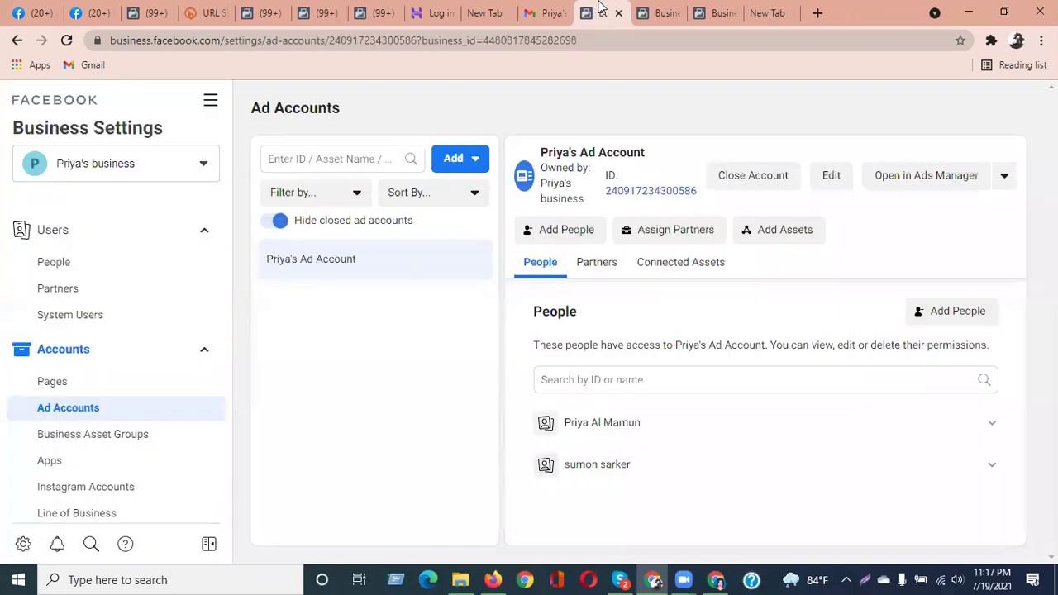
pyautogui.click(99, 263)
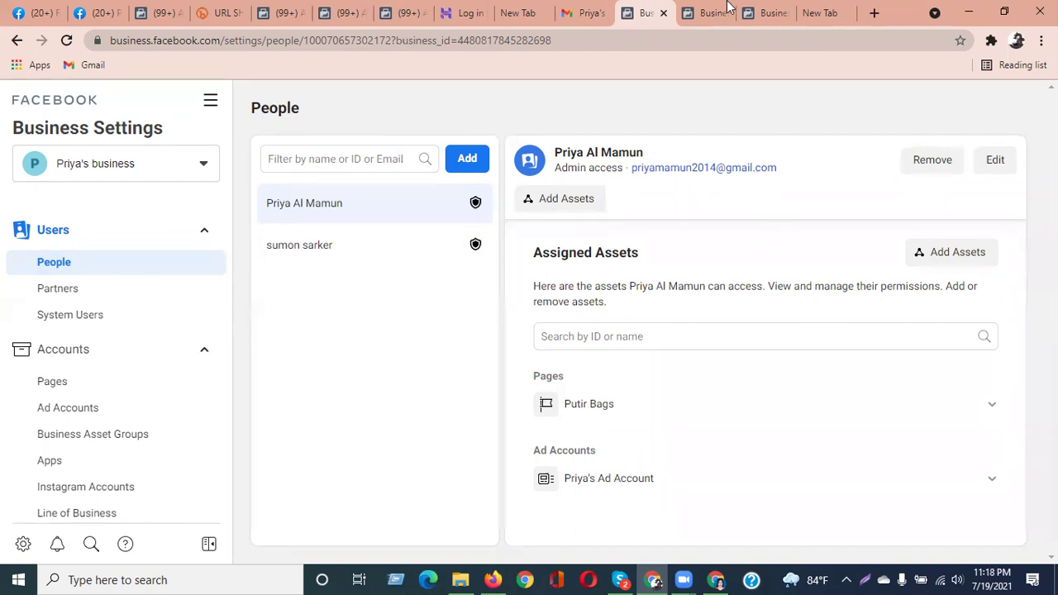
pyautogui.click(819, 11)
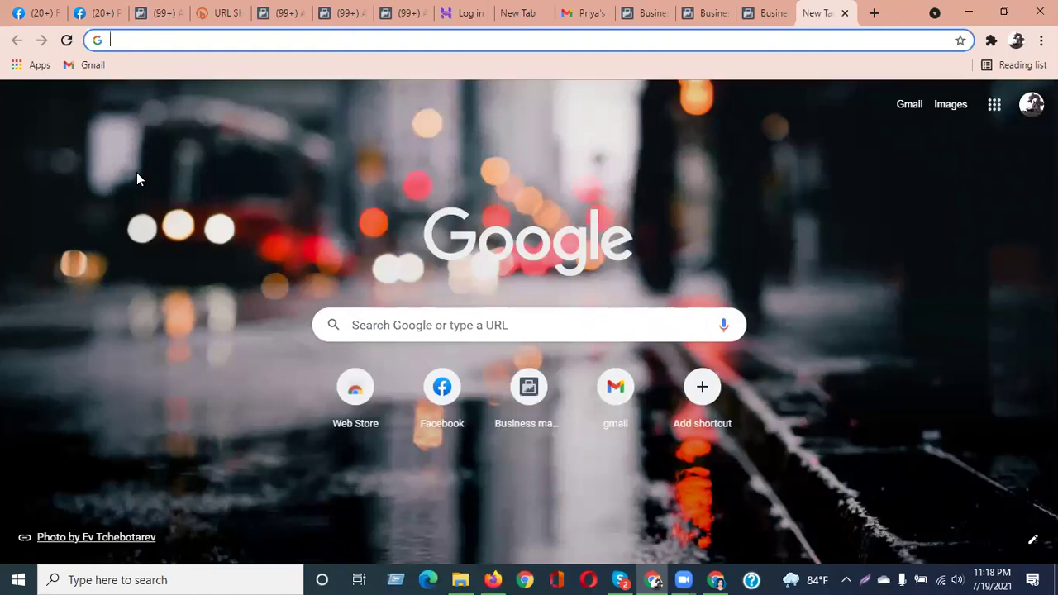
pyautogui.click(344, 174)
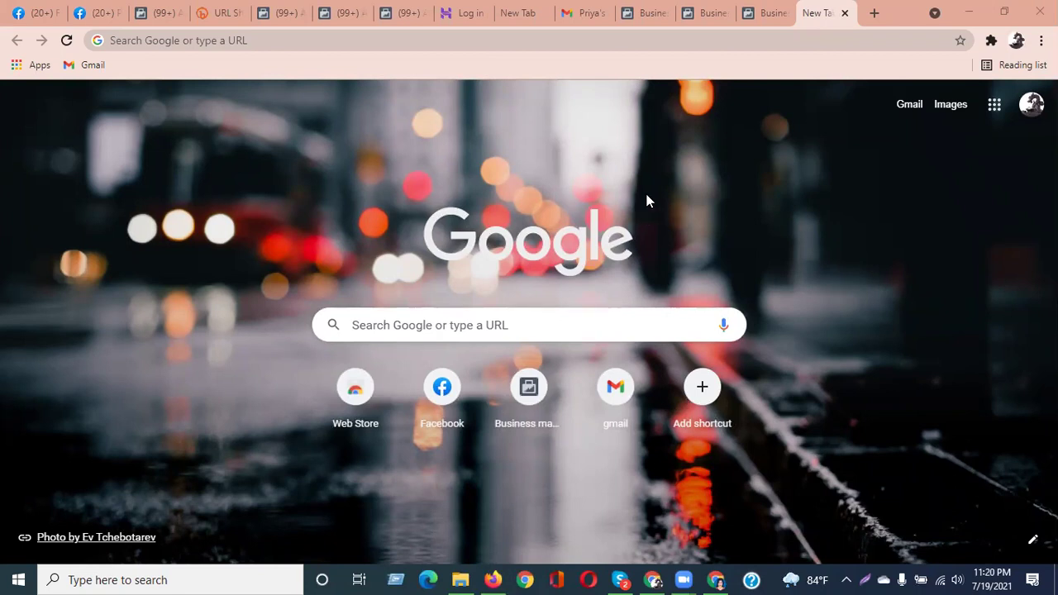
pyautogui.click(647, 13)
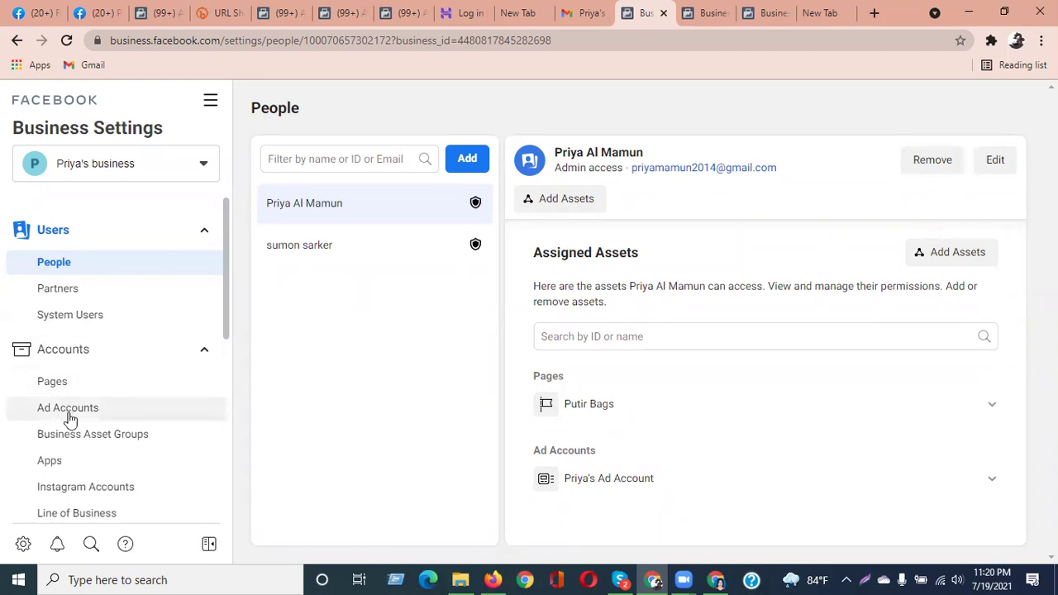
pyautogui.scroll(-5, 70, 419)
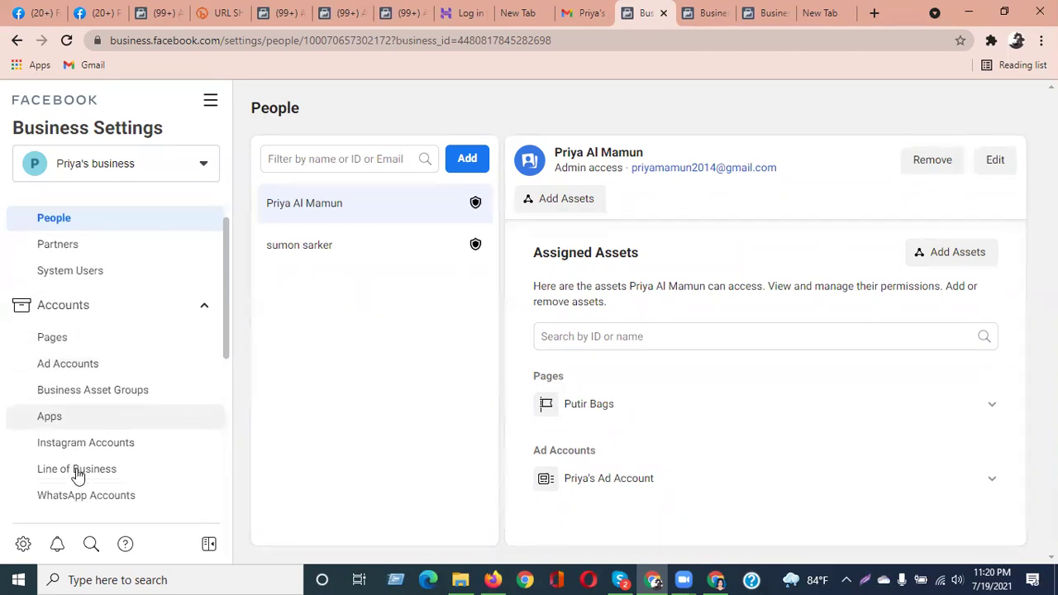
pyautogui.scroll(-1, 76, 473)
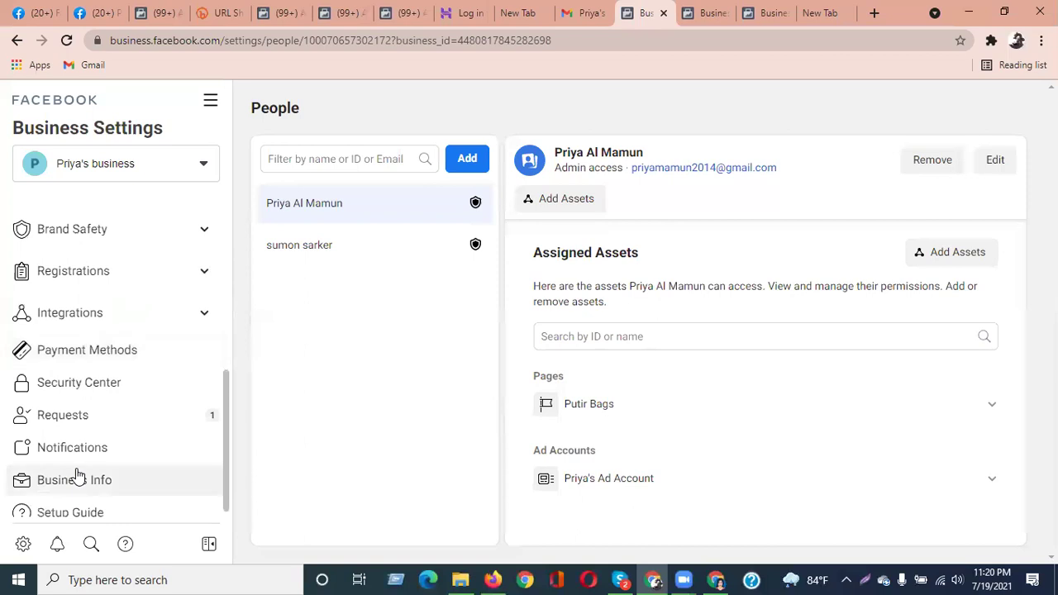
pyautogui.scroll(6, 91, 468)
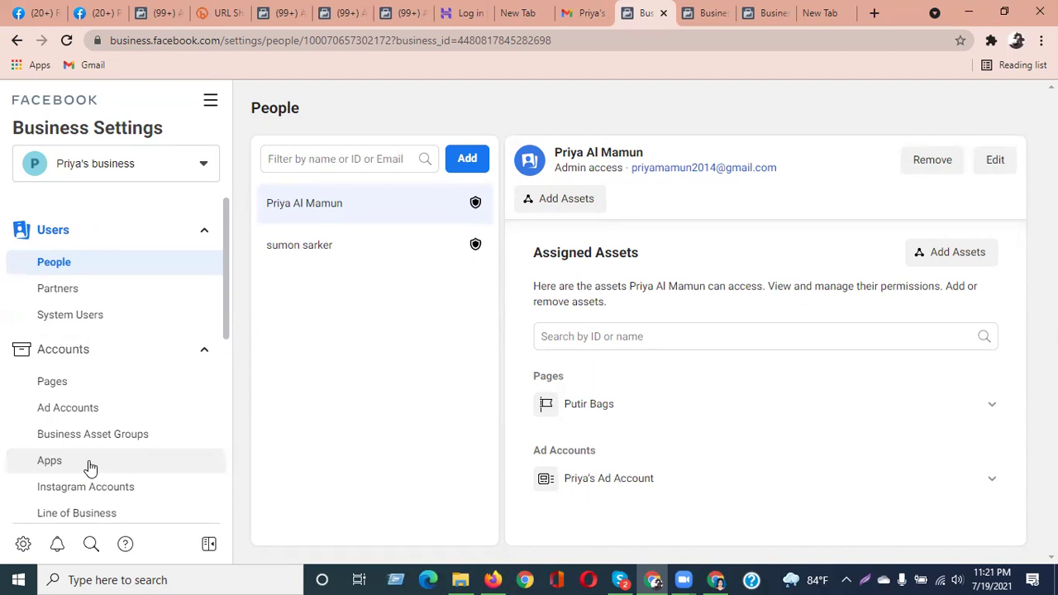
pyautogui.scroll(-5, 141, 401)
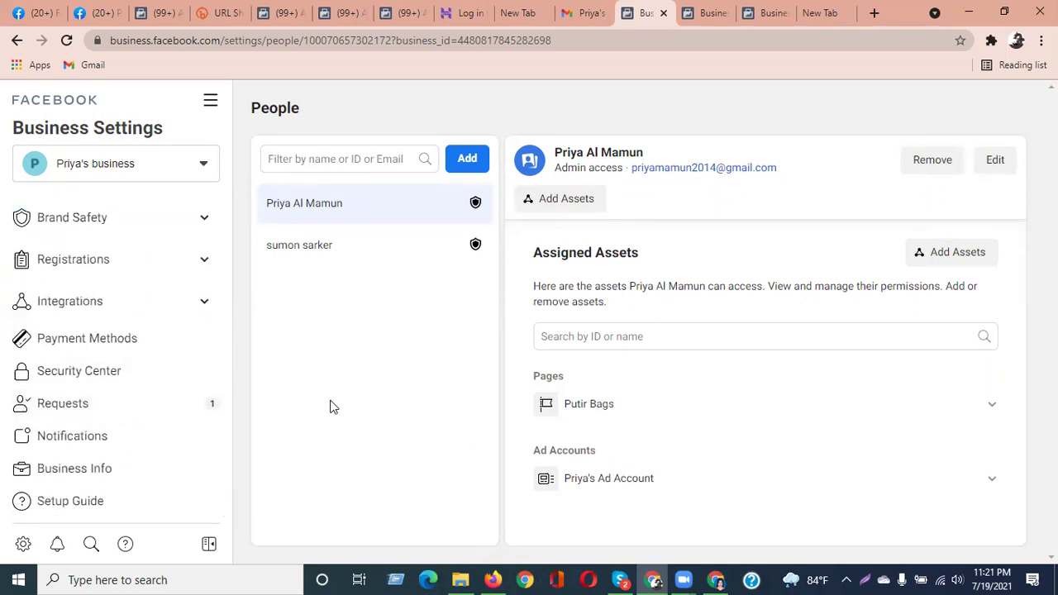
pyautogui.scroll(5, 102, 290)
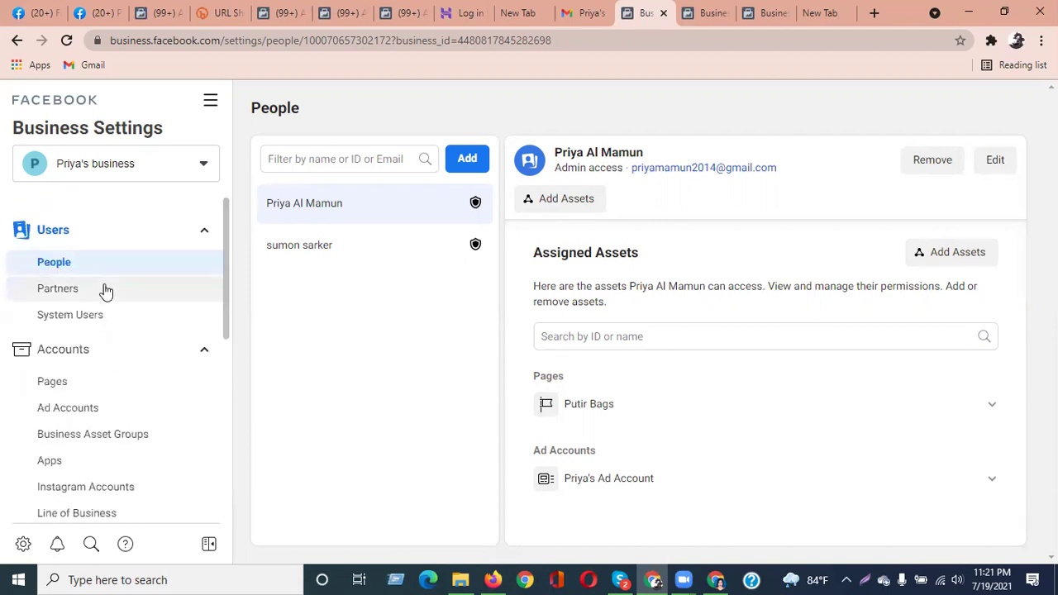
pyautogui.scroll(-5, 116, 306)
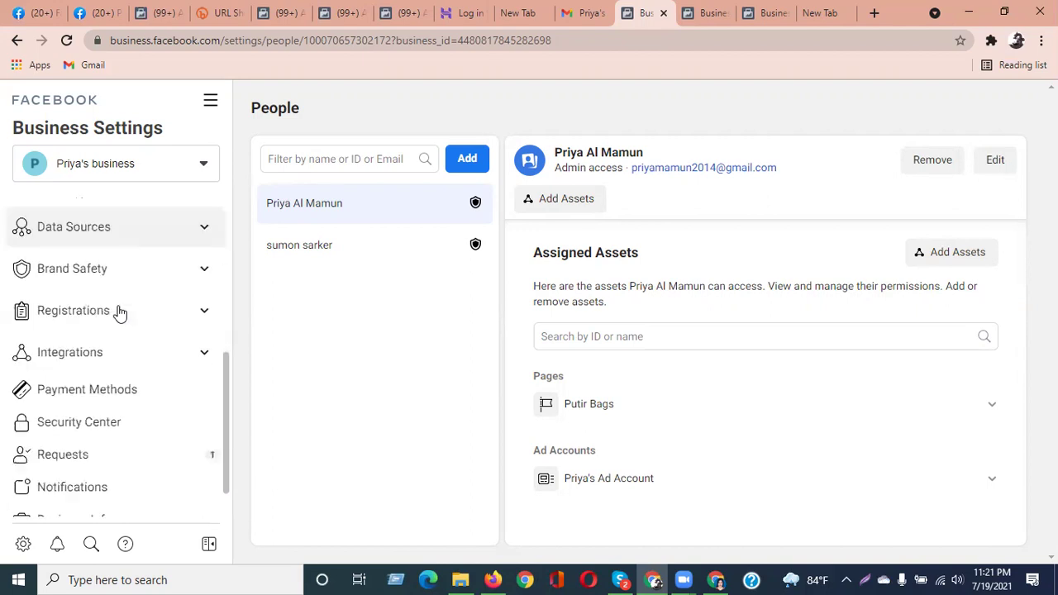